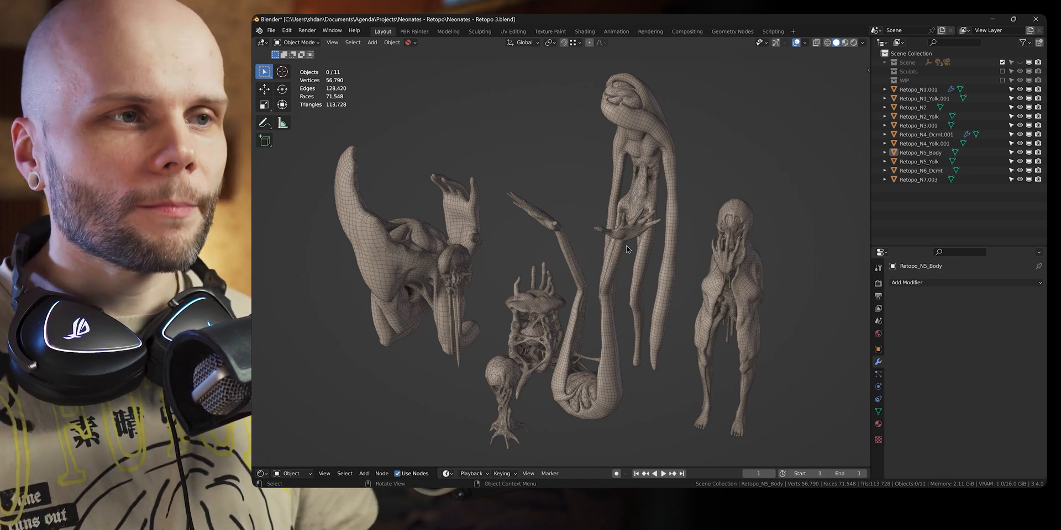
Inspect the retopologized creature meshes in the scene from several angles.
{"action": "middle_click_drag", "start_coordinate": [599, 321], "coordinate": [711, 210]}
{"action": "key", "text": "n"}
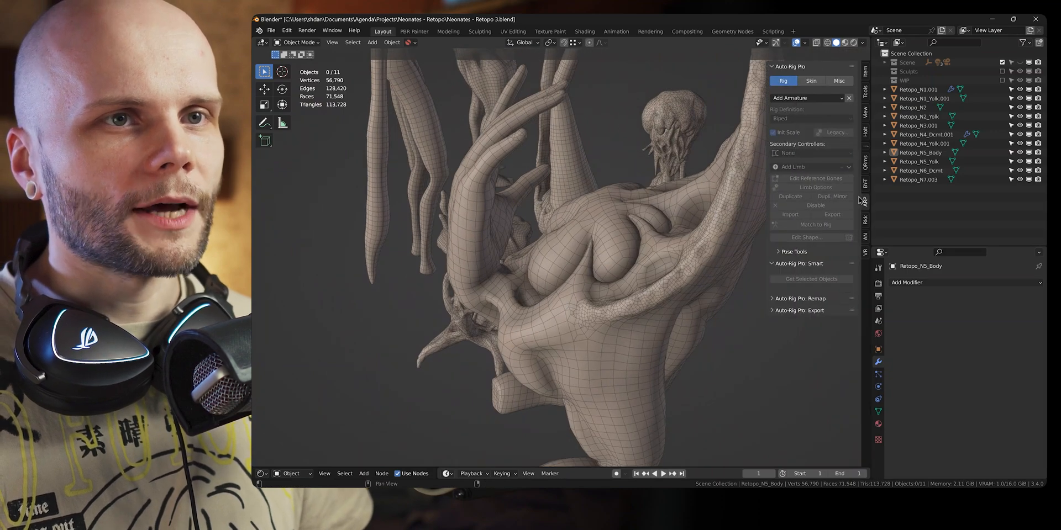
{"action": "left_click", "coordinate": [866, 162]}
{"action": "key", "text": "n"}
{"action": "middle_click_drag", "start_coordinate": [579, 290], "coordinate": [624, 241]}
{"action": "middle_click_drag", "start_coordinate": [573, 375], "coordinate": [417, 275]}
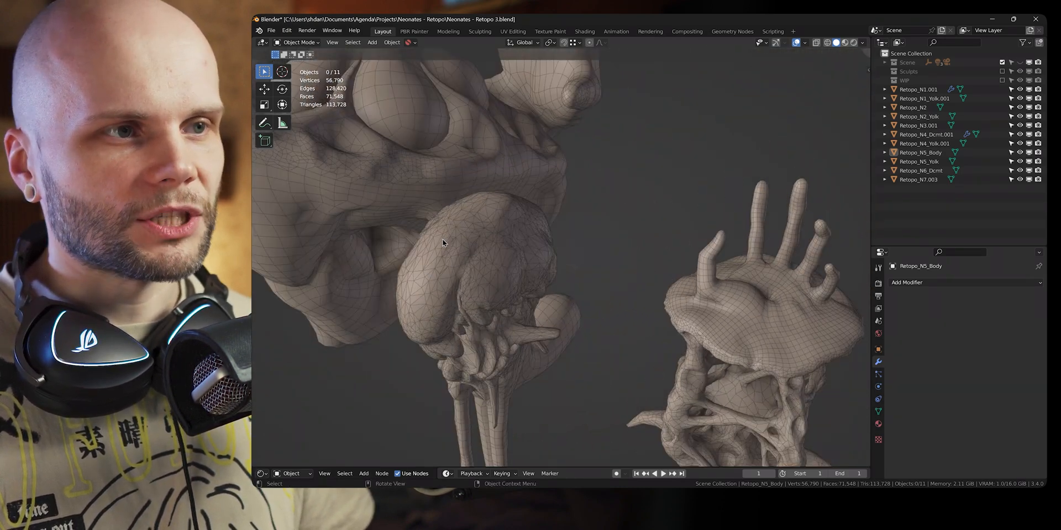
{"action": "middle_click_drag", "start_coordinate": [434, 330], "coordinate": [666, 285]}
Select the hooded figure Retopo_N1.001 and enable its Shrinkwrap modifier in the viewport.
{"action": "left_click", "coordinate": [656, 284]}
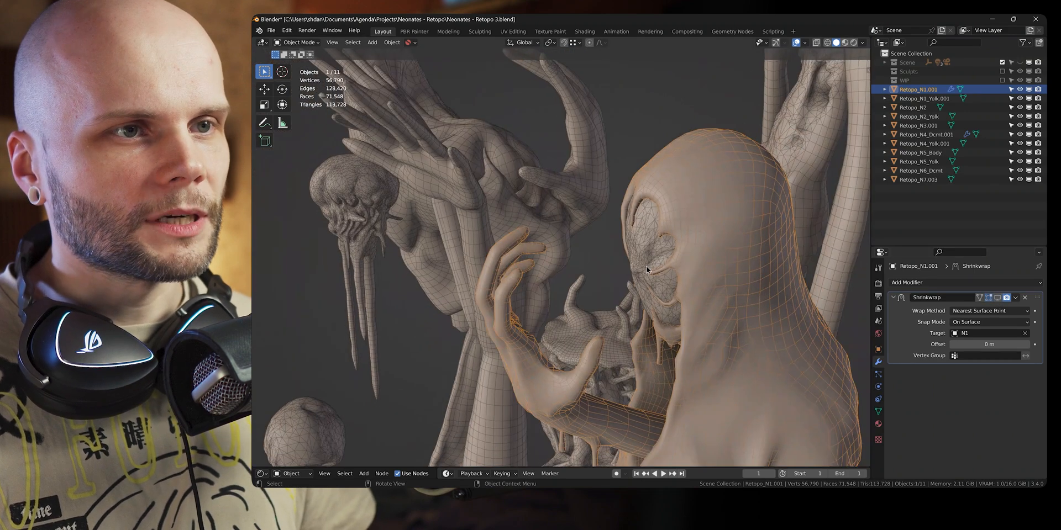
{"action": "middle_click_drag", "start_coordinate": [635, 265], "coordinate": [654, 258]}
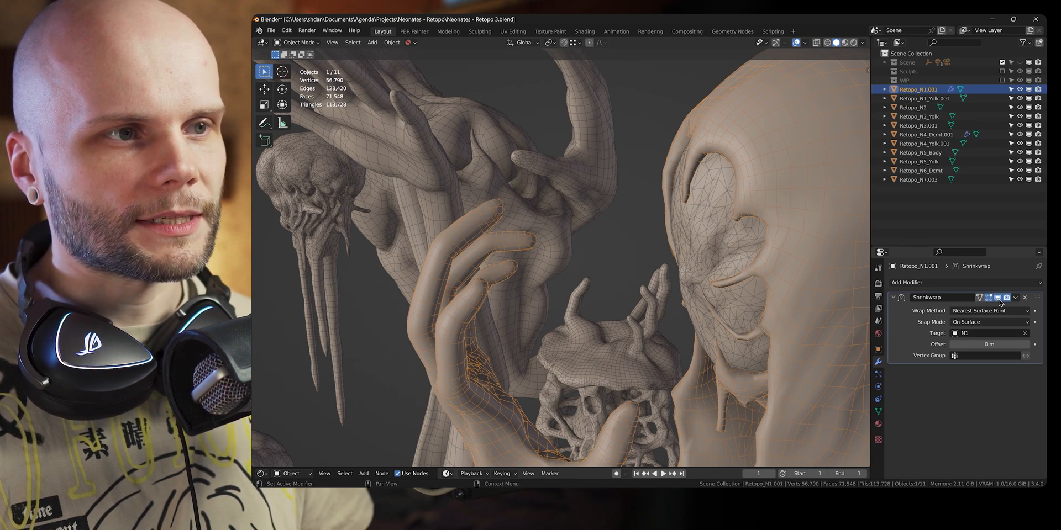
{"action": "scroll", "coordinate": [701, 204], "scroll_direction": "down", "scroll_amount": 5}
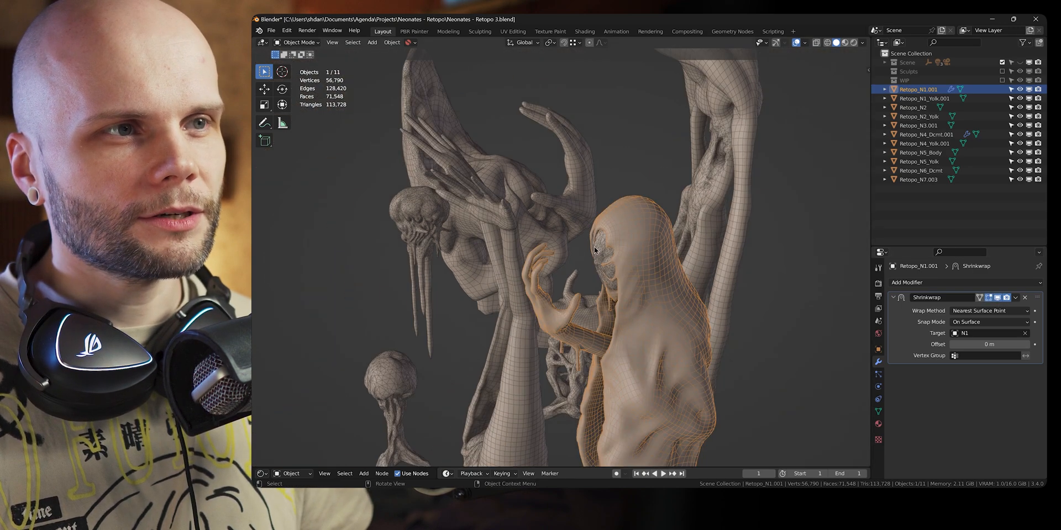
Select Retopo_N4_Dcmt.001, frame its torso in the view and clear the selection.
{"action": "middle_click_drag", "start_coordinate": [702, 203], "coordinate": [678, 321], "text": "shift"}
{"action": "middle_click_drag", "start_coordinate": [625, 213], "coordinate": [683, 205]}
{"action": "left_click", "coordinate": [683, 207]}
{"action": "key", "text": "KP_Decimal"}
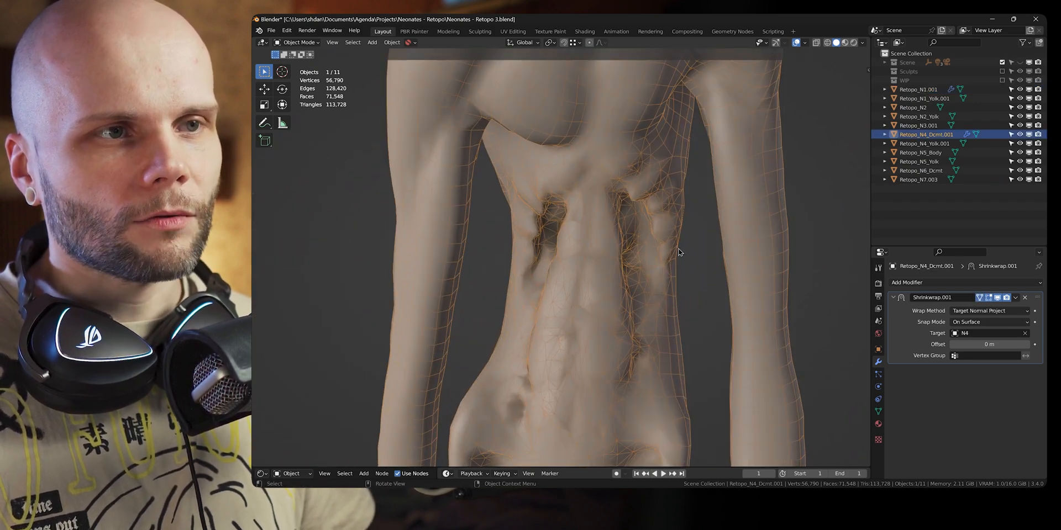
{"action": "left_click", "coordinate": [691, 240]}
{"action": "middle_click_drag", "start_coordinate": [691, 241], "coordinate": [613, 243]}
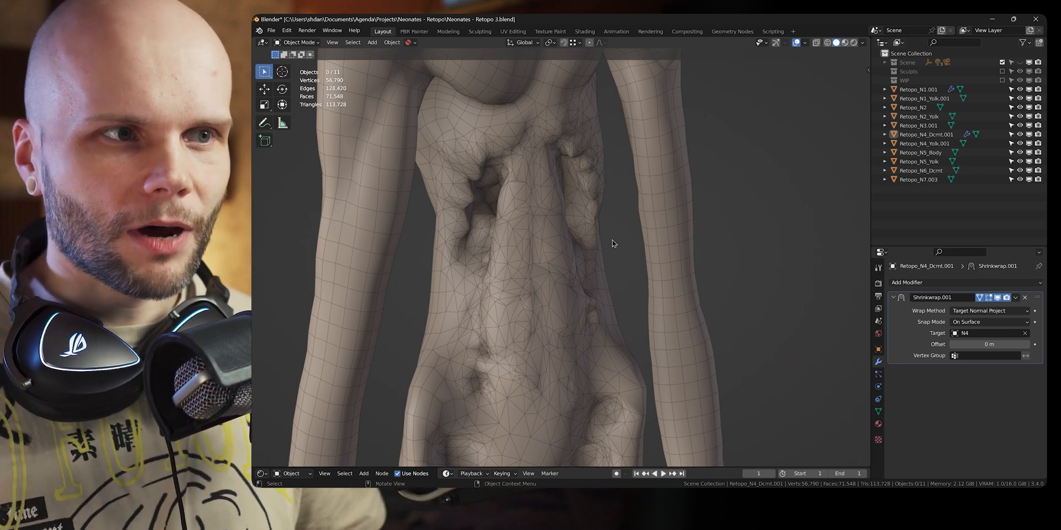
Examine the dense triangulated topology of the Retopo_N4_Dcmt.001 torso against the cleaner quads on its arms.
{"action": "middle_click_drag", "start_coordinate": [606, 230], "coordinate": [589, 243]}
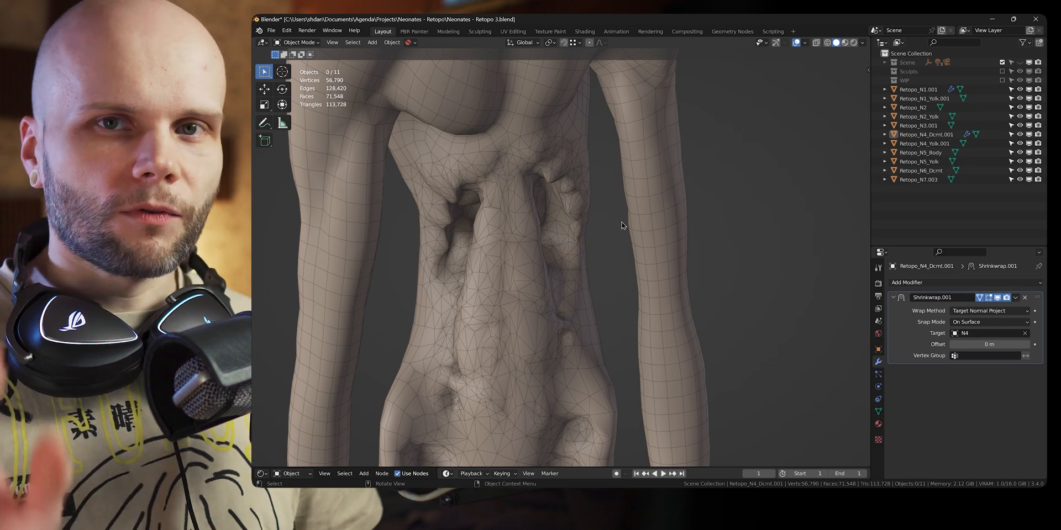
{"action": "middle_click_drag", "start_coordinate": [622, 226], "coordinate": [641, 275]}
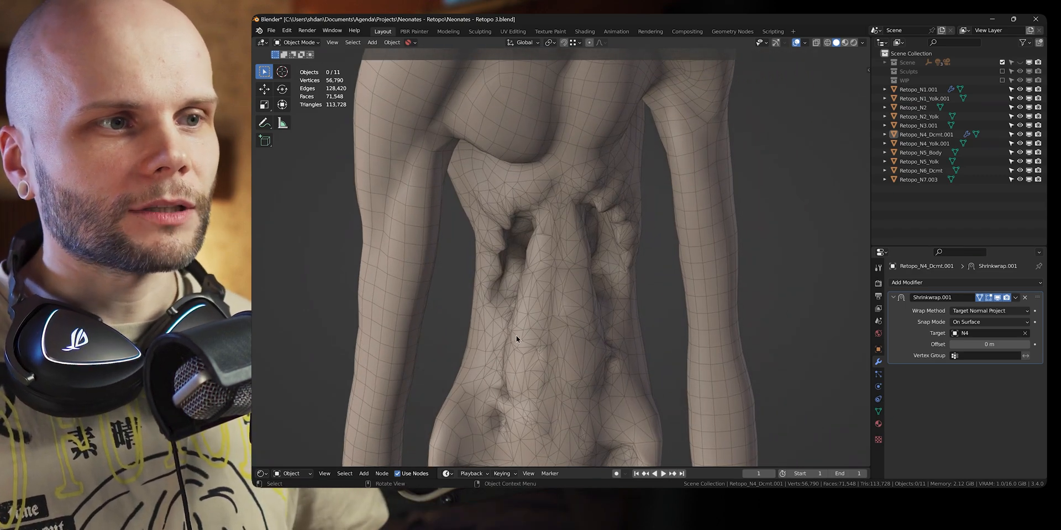
{"action": "middle_click_drag", "start_coordinate": [632, 393], "coordinate": [570, 281], "text": "shift"}
{"action": "scroll", "coordinate": [635, 237], "scroll_direction": "up", "scroll_amount": 2}
{"action": "scroll", "coordinate": [602, 277], "scroll_direction": "down", "scroll_amount": 2}
{"action": "scroll", "coordinate": [595, 245], "scroll_direction": "down", "scroll_amount": 4}
{"action": "middle_click_drag", "start_coordinate": [620, 315], "coordinate": [610, 294]}
{"action": "scroll", "coordinate": [610, 294], "scroll_direction": "up", "scroll_amount": 2}
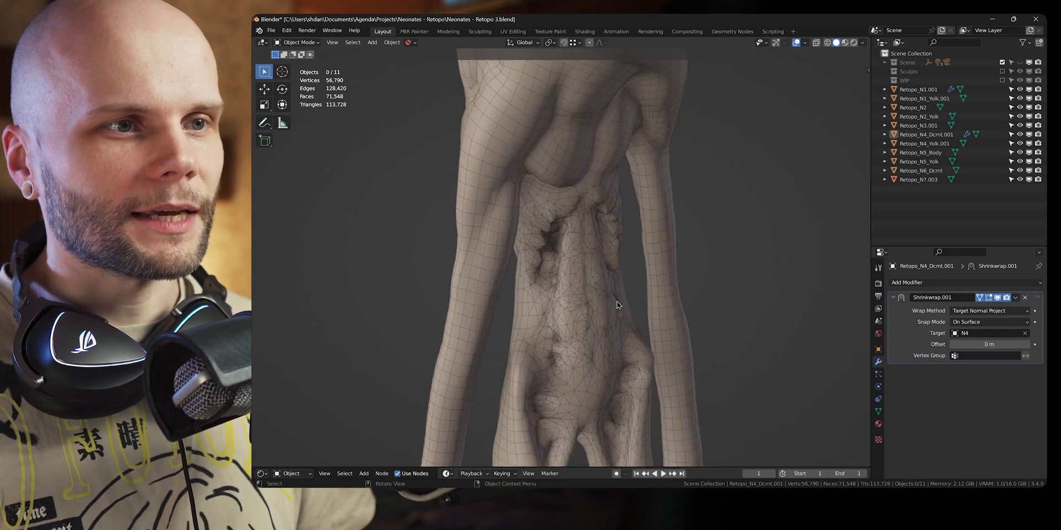
Isolate Retopo_N4_Dcmt.001 in local view and examine the topology of its torso, hips and limbs.
{"action": "left_click", "coordinate": [607, 286]}
{"action": "middle_click_drag", "start_coordinate": [523, 150], "coordinate": [557, 149]}
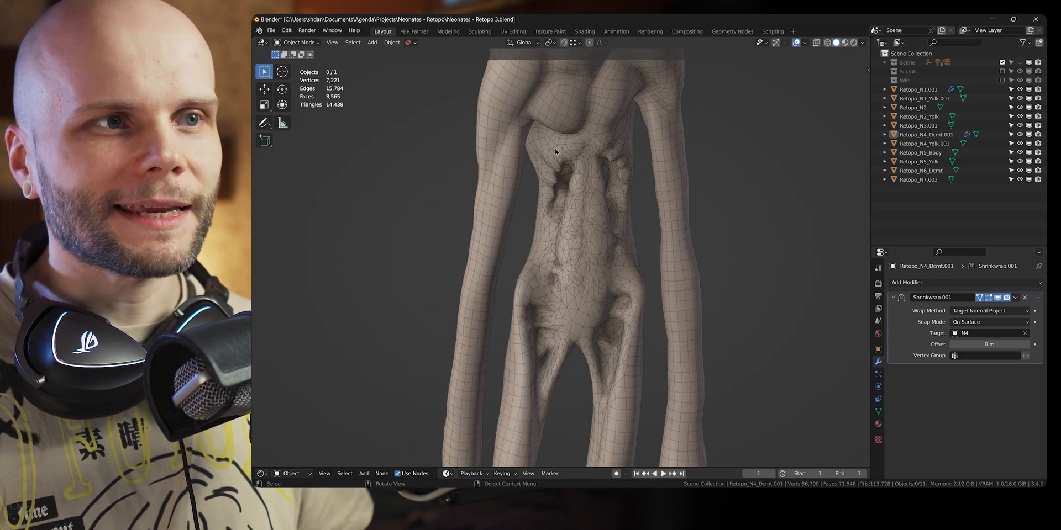
{"action": "scroll", "coordinate": [548, 360], "scroll_direction": "up", "scroll_amount": 2}
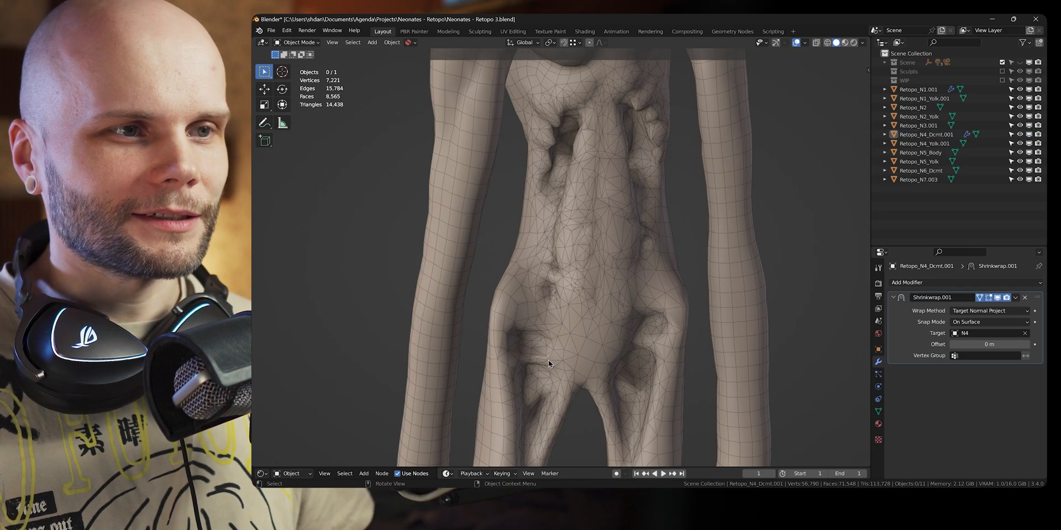
{"action": "scroll", "coordinate": [601, 139], "scroll_direction": "up", "scroll_amount": 2}
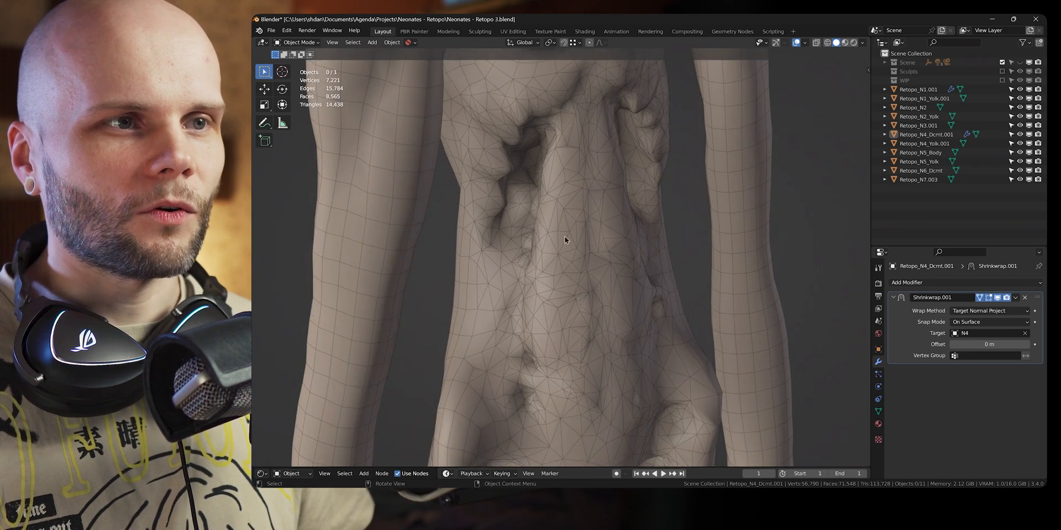
{"action": "middle_click_drag", "start_coordinate": [517, 192], "coordinate": [441, 203]}
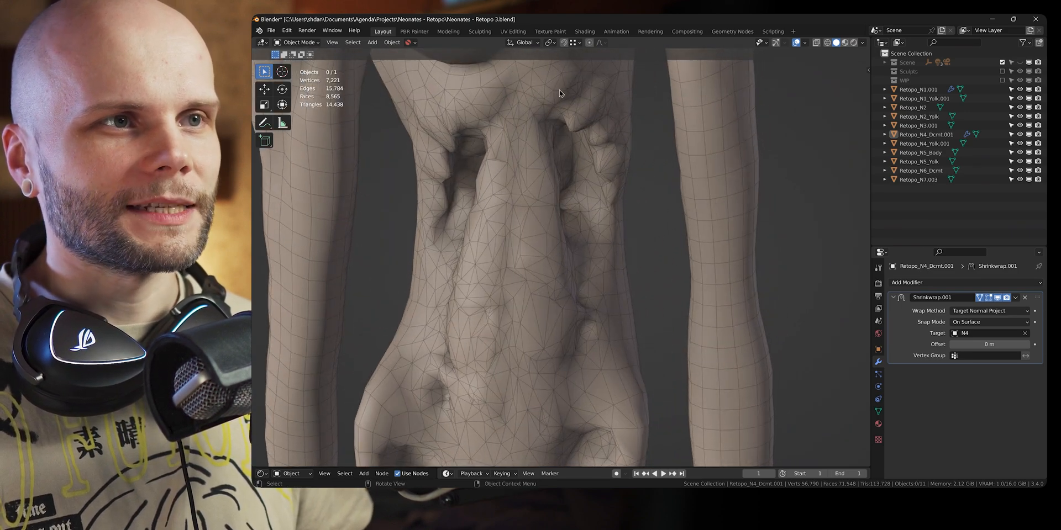
{"action": "scroll", "coordinate": [536, 331], "scroll_direction": "down", "scroll_amount": 3}
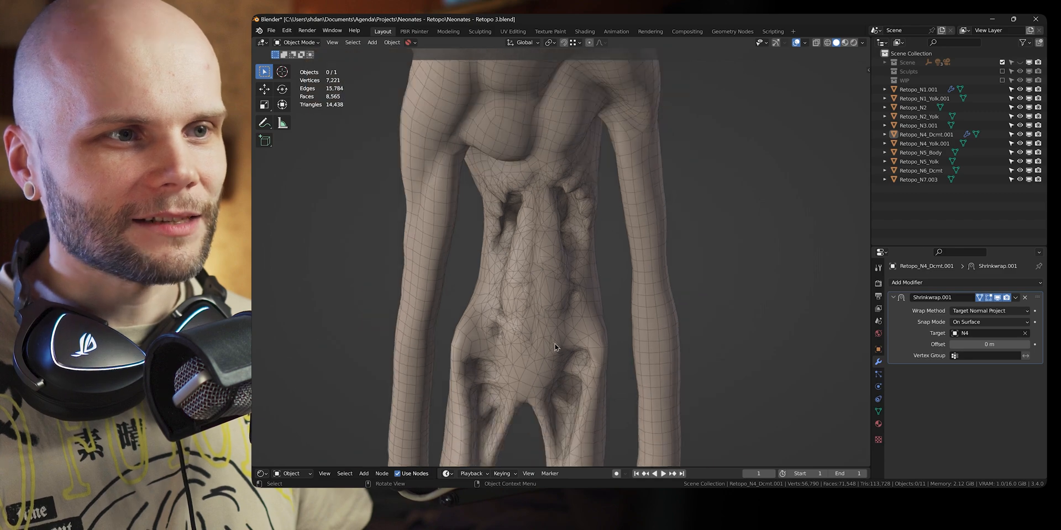
{"action": "middle_click_drag", "start_coordinate": [503, 339], "coordinate": [430, 373]}
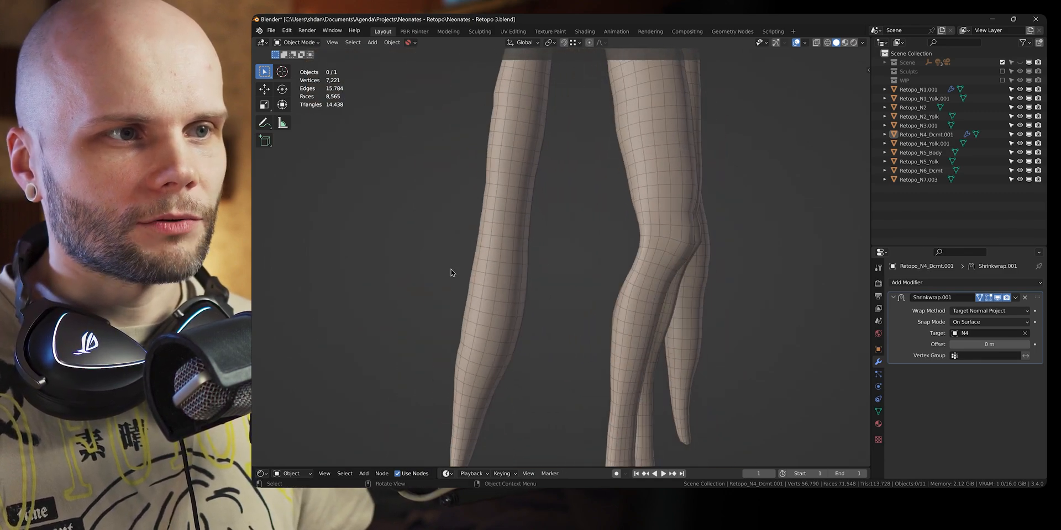
{"action": "middle_click_drag", "start_coordinate": [494, 163], "coordinate": [613, 288]}
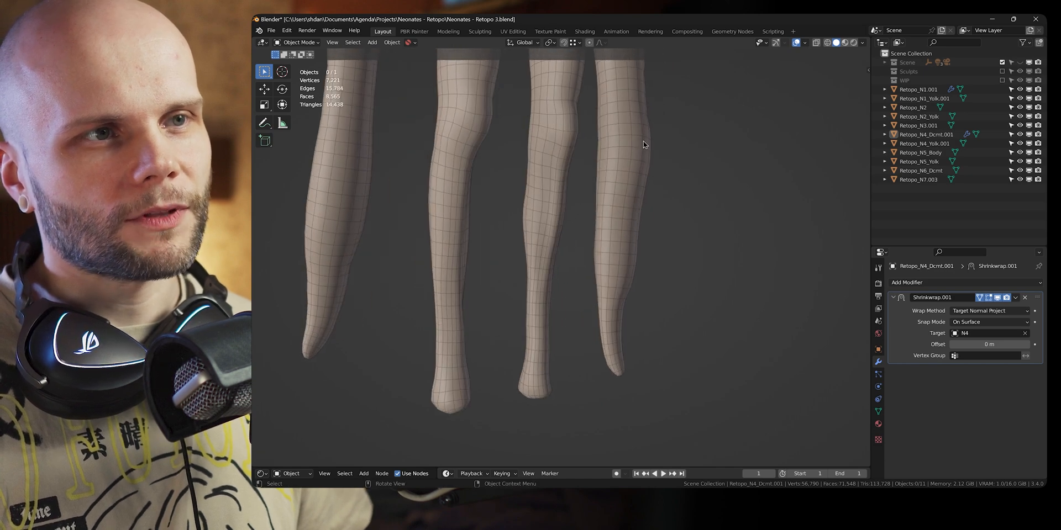
{"action": "middle_click_drag", "start_coordinate": [682, 151], "coordinate": [680, 443], "text": "shift"}
{"action": "middle_click_drag", "start_coordinate": [449, 280], "coordinate": [482, 271]}
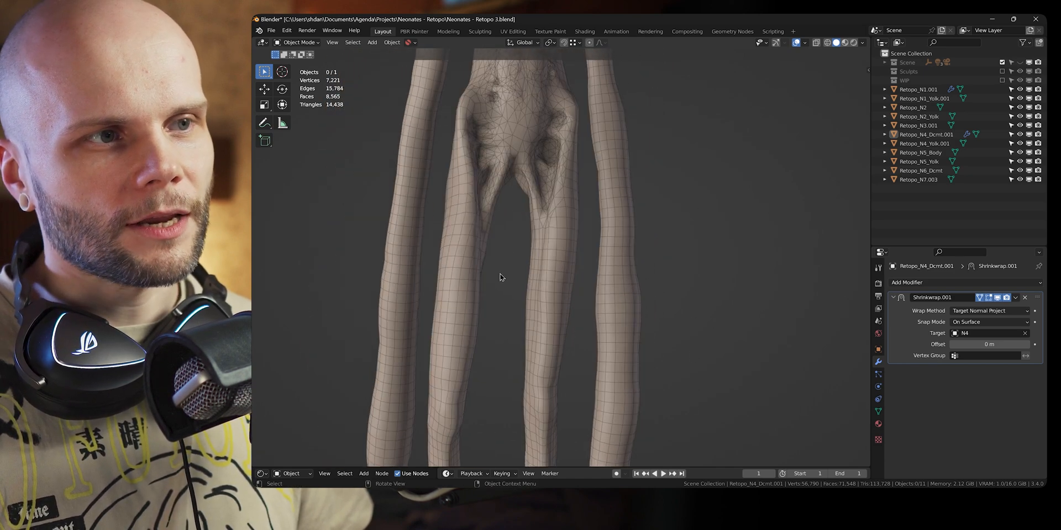
{"action": "scroll", "coordinate": [624, 271], "scroll_direction": "down", "scroll_amount": 2}
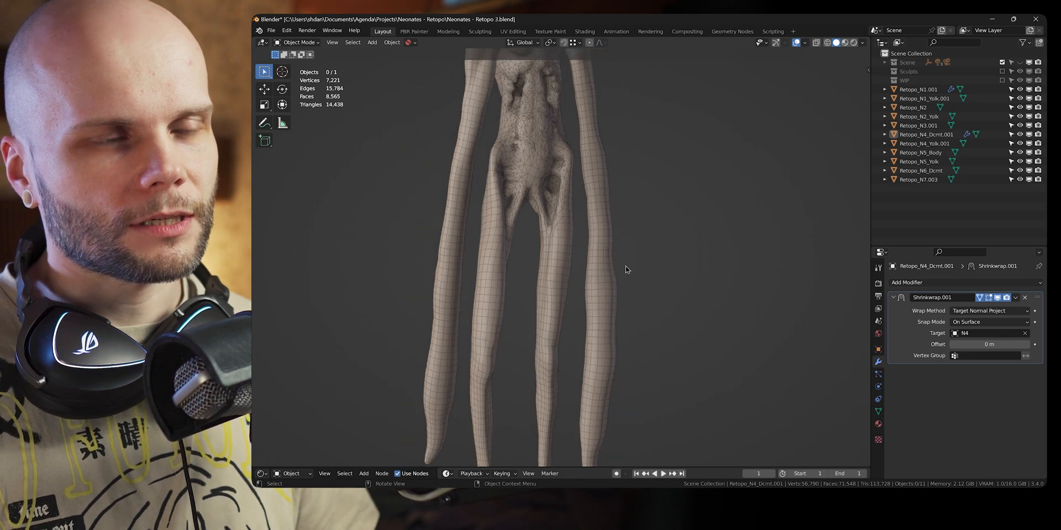
Leave local view and compare the limb topology of the neighbouring figures, ending at the legs of Retopo_N1.001.
{"action": "key", "text": "slash"}
{"action": "scroll", "coordinate": [705, 346], "scroll_direction": "down", "scroll_amount": 3}
{"action": "middle_click_drag", "start_coordinate": [706, 346], "coordinate": [704, 244], "text": "shift"}
{"action": "scroll", "coordinate": [704, 244], "scroll_direction": "up", "scroll_amount": 5}
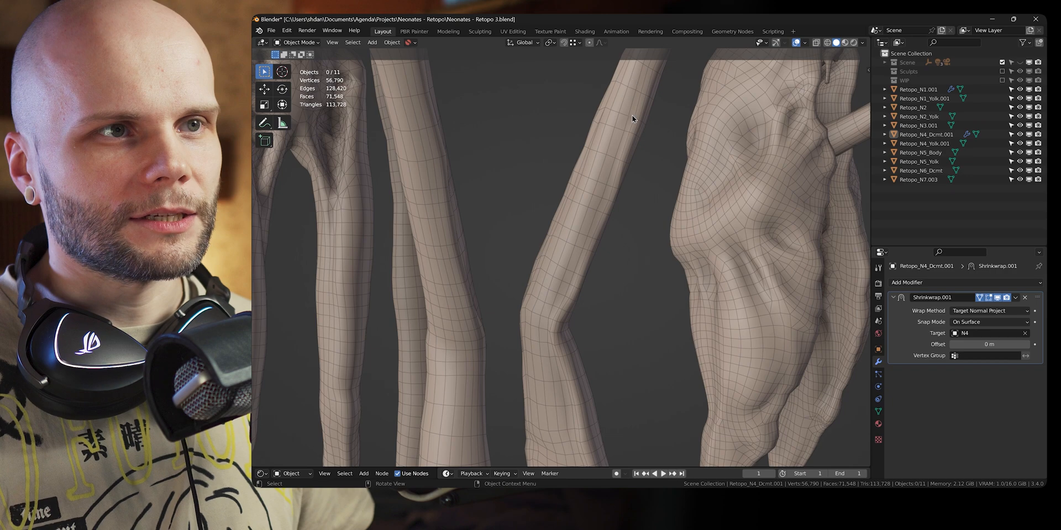
{"action": "scroll", "coordinate": [495, 395], "scroll_direction": "down", "scroll_amount": 3}
{"action": "middle_click_drag", "start_coordinate": [495, 396], "coordinate": [595, 308], "text": "shift"}
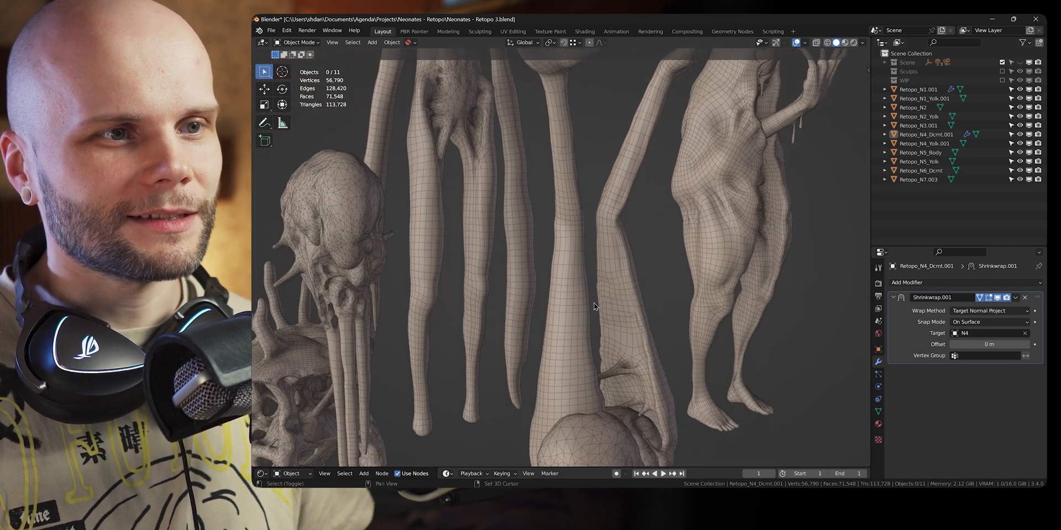
{"action": "middle_click_drag", "start_coordinate": [657, 214], "coordinate": [676, 226], "text": "shift"}
{"action": "middle_click_drag", "start_coordinate": [704, 420], "coordinate": [509, 263], "text": "shift"}
{"action": "scroll", "coordinate": [510, 263], "scroll_direction": "up", "scroll_amount": 2}
{"action": "scroll", "coordinate": [510, 263], "scroll_direction": "up", "scroll_amount": 4}
{"action": "middle_click_drag", "start_coordinate": [590, 317], "coordinate": [685, 255]}
Put Retopo_N1.001 into Edit Mode with edge selection active.
{"action": "left_click", "coordinate": [713, 251]}
{"action": "key", "text": "ctrl+Tab"}
{"action": "left_click", "coordinate": [781, 258]}
{"action": "key", "text": "2"}
Dissolve several horizontal edge loops around the figure's left lower leg, from below the knee to the ankle.
{"action": "left_click", "coordinate": [725, 248]}
{"action": "scroll", "coordinate": [704, 246], "scroll_direction": "up", "scroll_amount": 1}
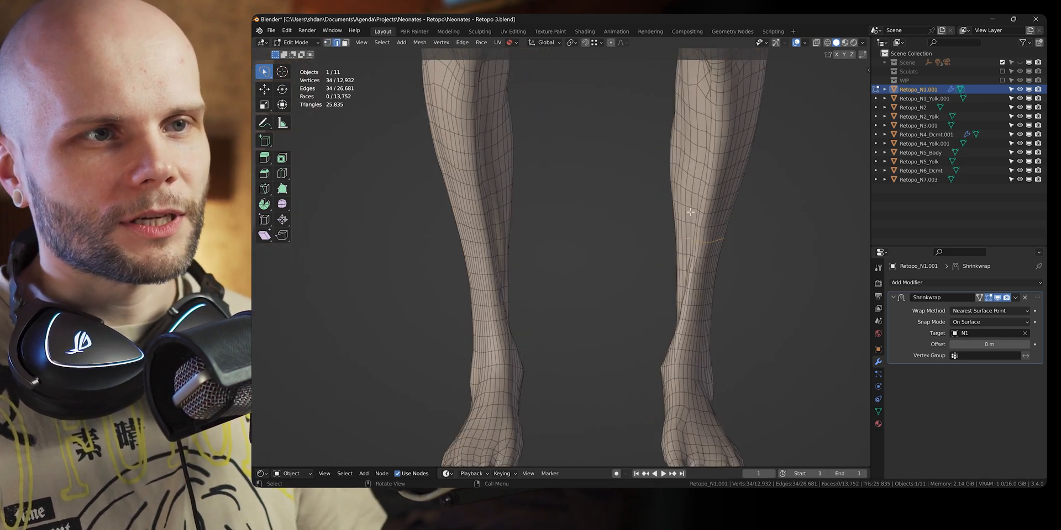
{"action": "key", "text": "ctrl+x"}
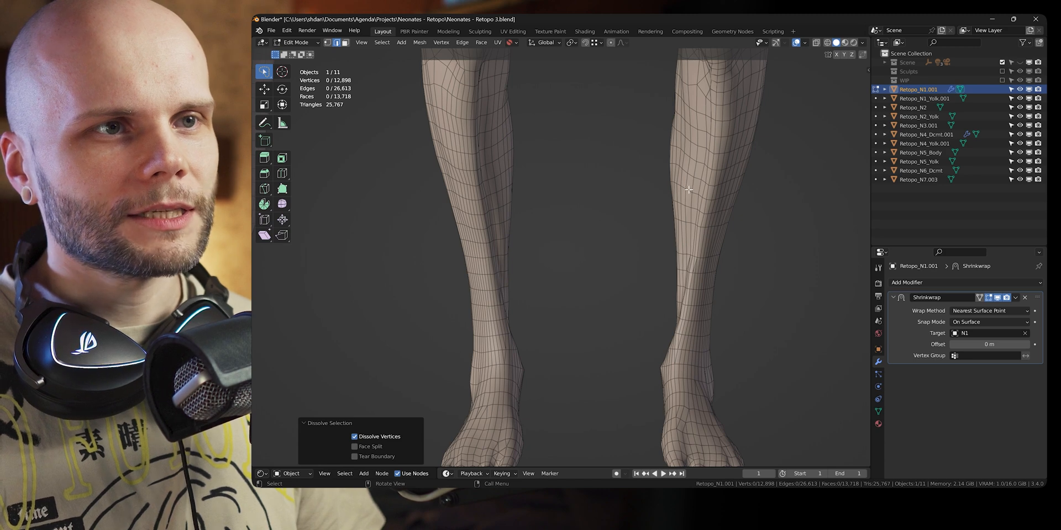
{"action": "left_click", "coordinate": [698, 130], "text": "alt"}
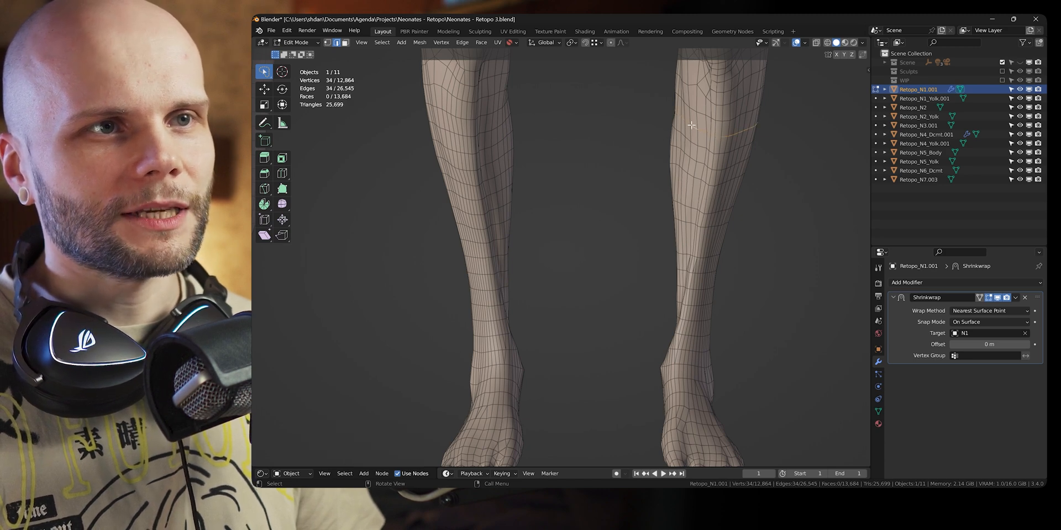
{"action": "key", "text": "ctrl+x"}
{"action": "middle_click_drag", "start_coordinate": [751, 294], "coordinate": [608, 274], "text": "shift"}
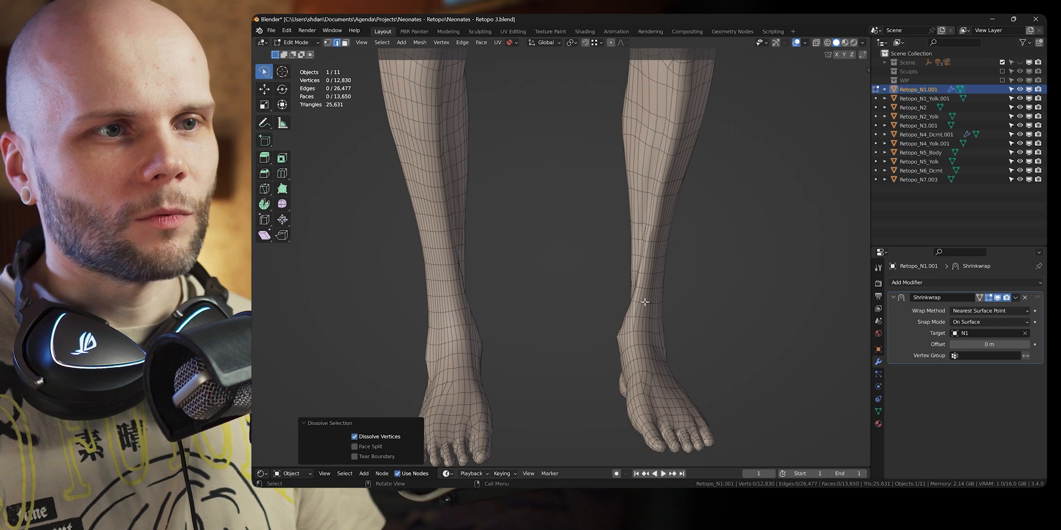
{"action": "left_click", "coordinate": [645, 302], "text": "alt"}
{"action": "key", "text": "ctrl+x"}
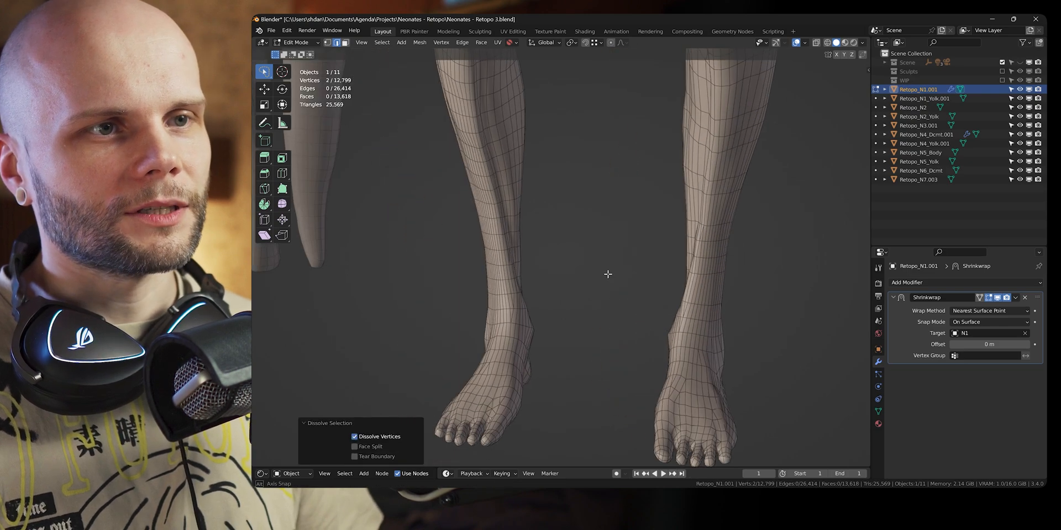
Dissolve three horizontal edge loops around the figure's right lower leg.
{"action": "middle_click_drag", "start_coordinate": [528, 254], "coordinate": [519, 251]}
{"action": "left_click", "coordinate": [497, 175], "text": "alt"}
{"action": "key", "text": "ctrl+x"}
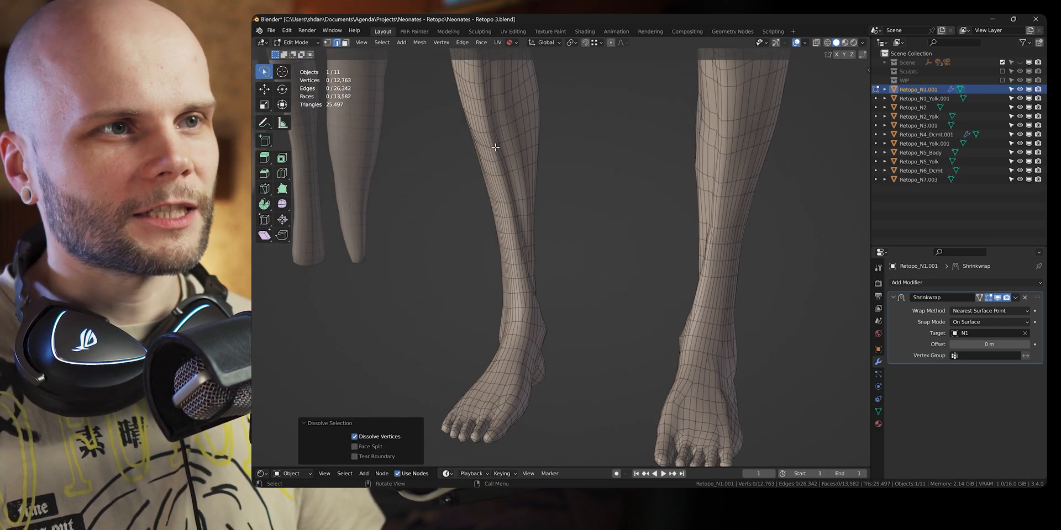
{"action": "left_click", "coordinate": [497, 161], "text": "alt"}
{"action": "key", "text": "ctrl+x"}
{"action": "left_click", "coordinate": [510, 121]}
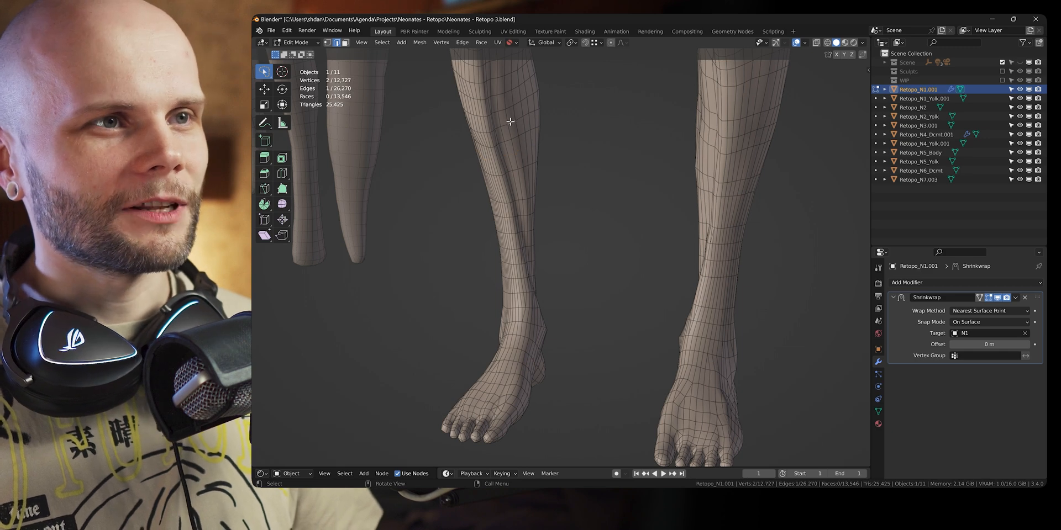
{"action": "middle_click_drag", "start_coordinate": [510, 122], "coordinate": [625, 257]}
{"action": "key", "text": "ctrl+x"}
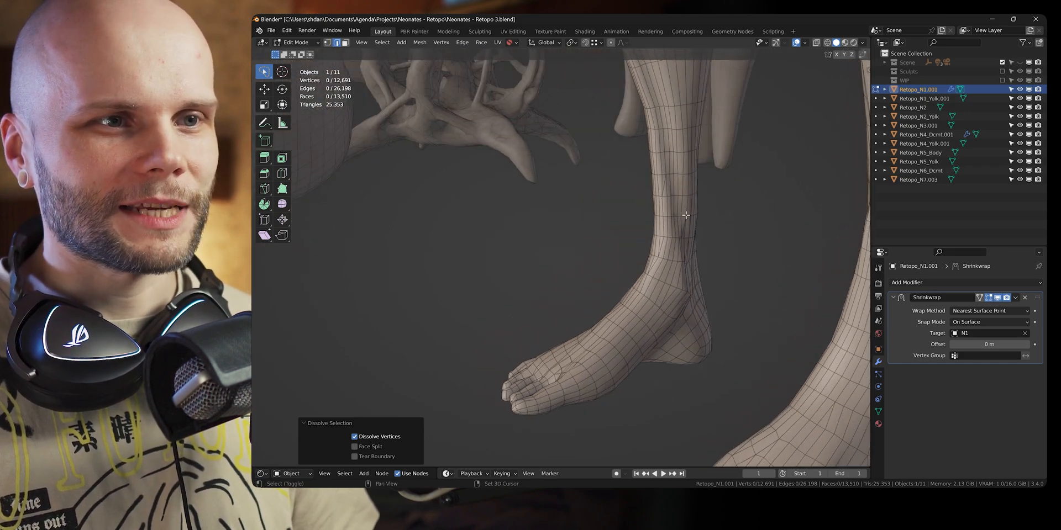
Examine the edge flow around the feet and lower legs, selecting an edge loop just above the ankle.
{"action": "middle_click_drag", "start_coordinate": [684, 213], "coordinate": [623, 316], "text": "shift"}
{"action": "middle_click_drag", "start_coordinate": [623, 316], "coordinate": [597, 330]}
{"action": "middle_click_drag", "start_coordinate": [622, 297], "coordinate": [717, 234]}
{"action": "scroll", "coordinate": [670, 298], "scroll_direction": "up", "scroll_amount": 2}
{"action": "left_click", "coordinate": [647, 265], "text": "alt"}
{"action": "middle_click_drag", "start_coordinate": [592, 199], "coordinate": [639, 260]}
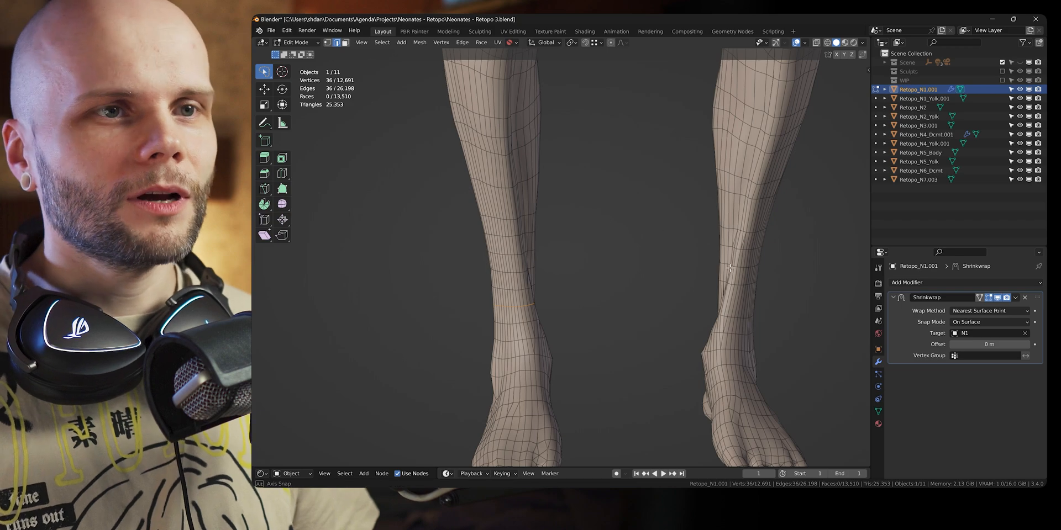
Try dissolving the partial edge loop just below the figure's left knee, and undo the dissolve.
{"action": "middle_click_drag", "start_coordinate": [732, 268], "coordinate": [768, 289]}
{"action": "middle_click_drag", "start_coordinate": [749, 152], "coordinate": [640, 243], "text": "shift"}
{"action": "left_click", "coordinate": [613, 249], "text": "alt"}
{"action": "key", "text": "ctrl+x"}
{"action": "key", "text": "ctrl+z"}
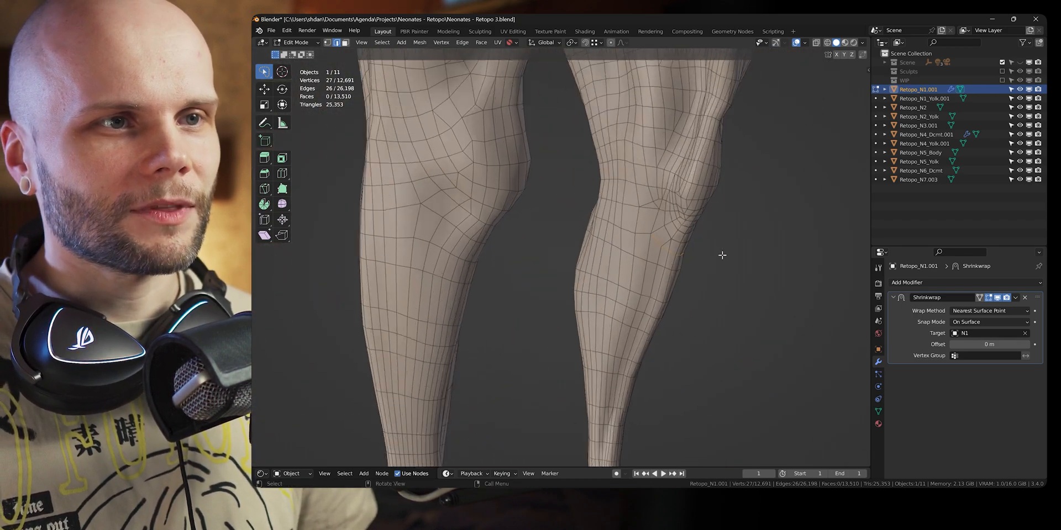
Check the edge flow around the knees and dissolve two more edge loops on the lower legs.
{"action": "scroll", "coordinate": [723, 253], "scroll_direction": "up", "scroll_amount": 2}
{"action": "scroll", "coordinate": [722, 253], "scroll_direction": "down", "scroll_amount": 3}
{"action": "middle_click_drag", "start_coordinate": [574, 127], "coordinate": [595, 284], "text": "shift"}
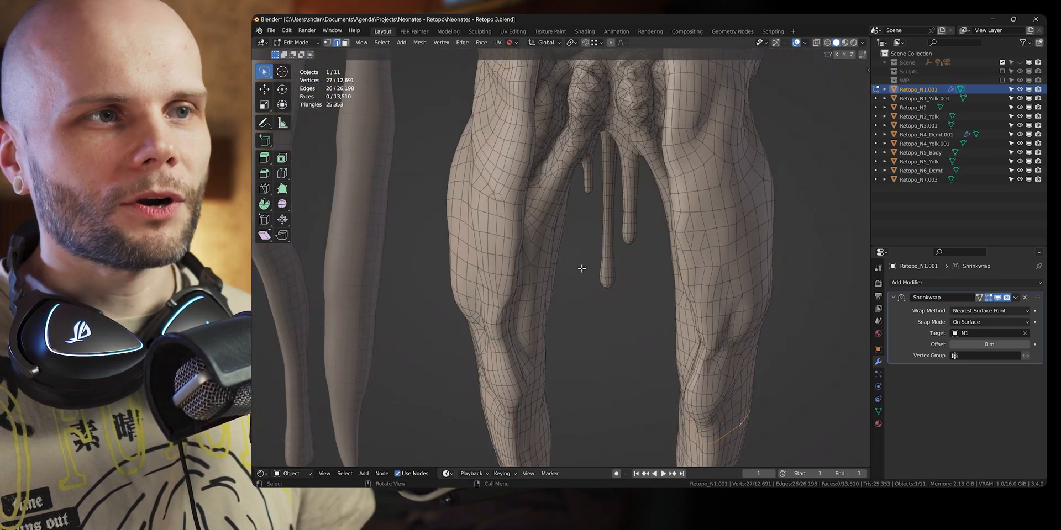
{"action": "middle_click_drag", "start_coordinate": [712, 366], "coordinate": [658, 258], "text": "shift"}
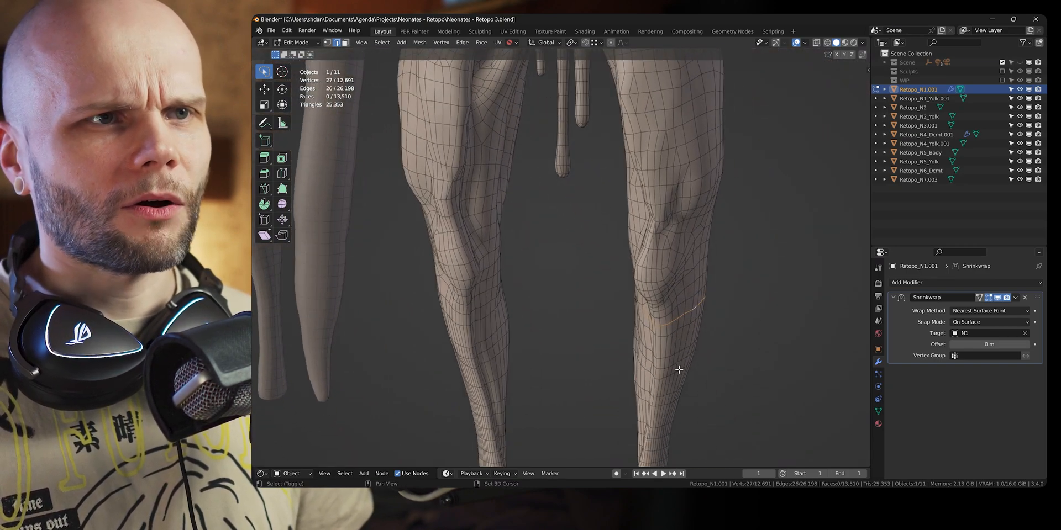
{"action": "middle_click_drag", "start_coordinate": [678, 368], "coordinate": [641, 174], "text": "shift"}
{"action": "middle_click_drag", "start_coordinate": [615, 242], "coordinate": [695, 245]}
{"action": "middle_click_drag", "start_coordinate": [481, 270], "coordinate": [514, 303], "text": "shift"}
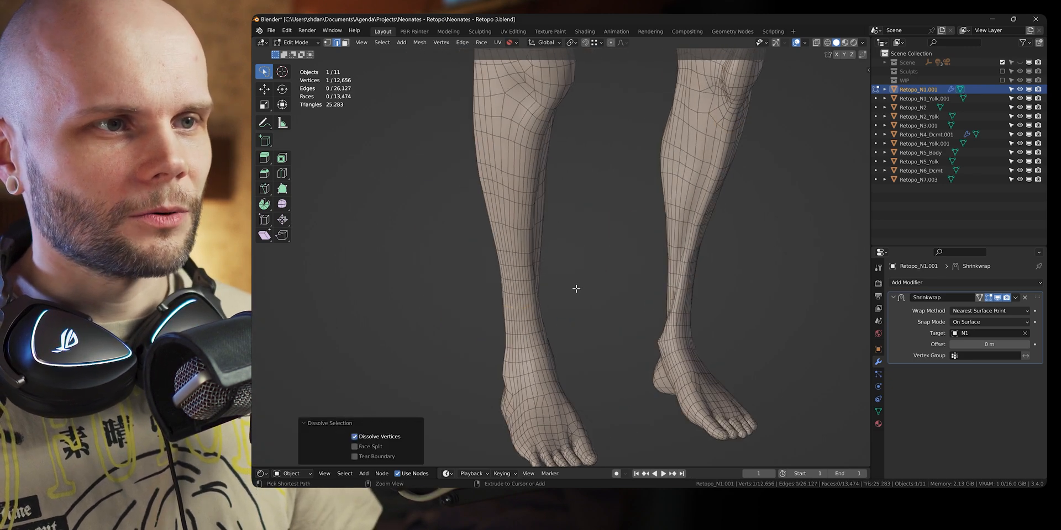
{"action": "middle_click_drag", "start_coordinate": [577, 289], "coordinate": [492, 275]}
{"action": "key", "text": "ctrl+x"}
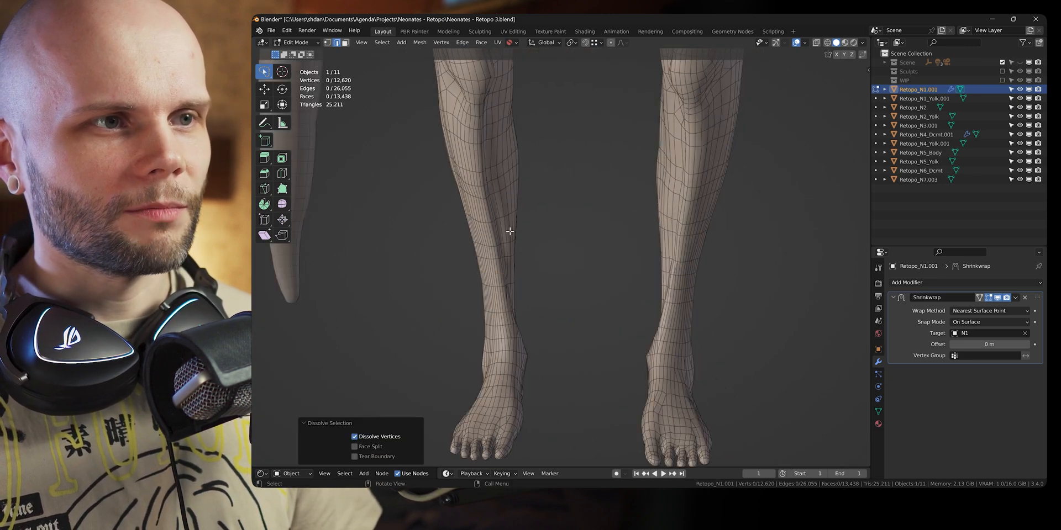
Dissolve one more edge loop around the lower leg, and leave Edit Mode with nothing selected.
{"action": "middle_click_drag", "start_coordinate": [497, 193], "coordinate": [522, 346]}
{"action": "left_click", "coordinate": [523, 346], "text": "alt"}
{"action": "key", "text": "ctrl+x"}
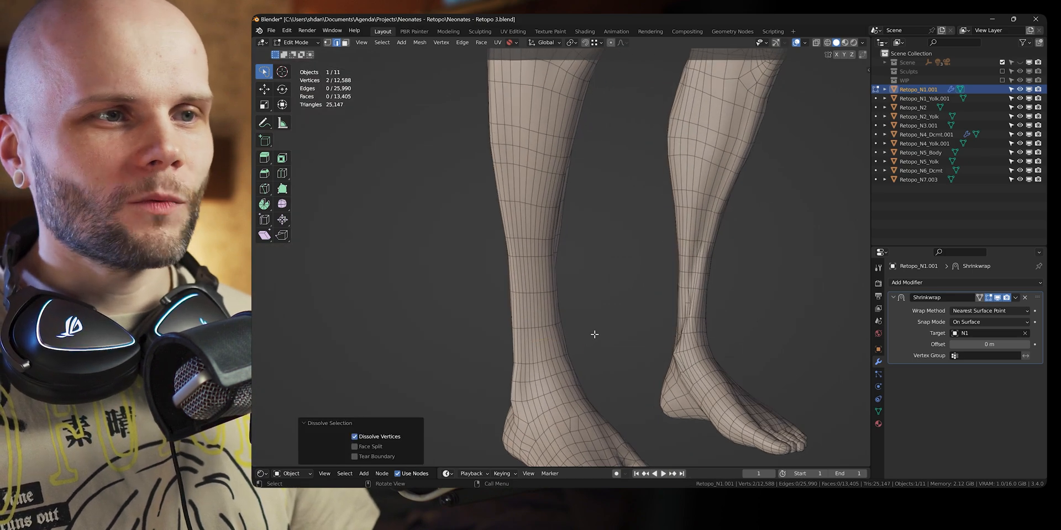
{"action": "middle_click_drag", "start_coordinate": [593, 337], "coordinate": [542, 348]}
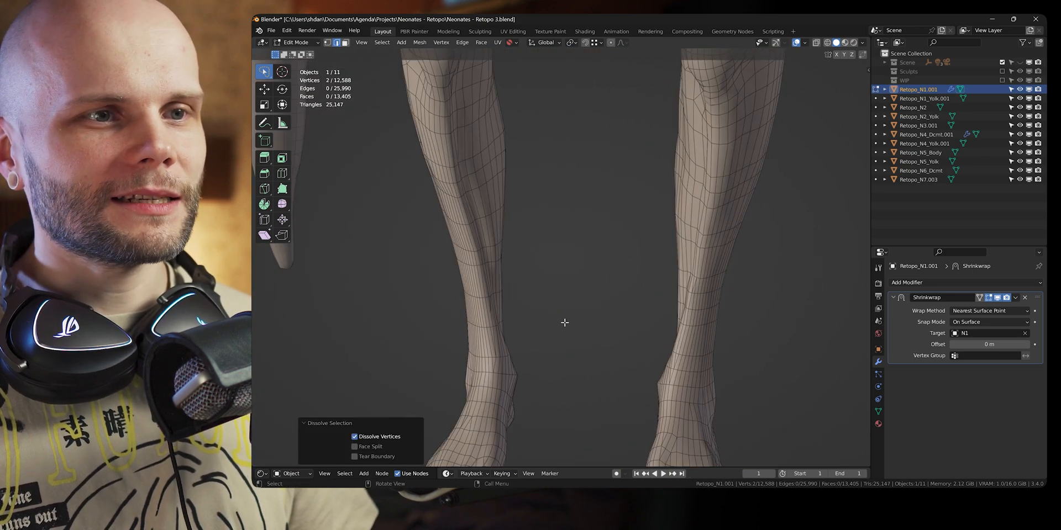
{"action": "scroll", "coordinate": [647, 317], "scroll_direction": "down", "scroll_amount": 2}
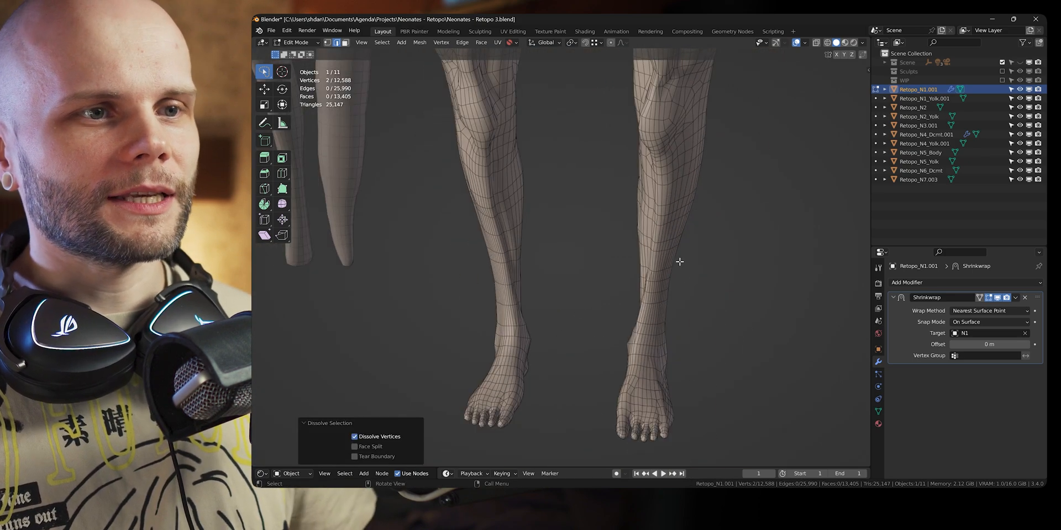
{"action": "key", "text": "Tab"}
{"action": "left_click", "coordinate": [578, 213]}
Select the Retopo_N4_Dcmt.001 mesh and open it in Edit Mode.
{"action": "scroll", "coordinate": [624, 161], "scroll_direction": "down", "scroll_amount": 1}
{"action": "middle_click_drag", "start_coordinate": [625, 161], "coordinate": [698, 274]}
{"action": "scroll", "coordinate": [669, 158], "scroll_direction": "down", "scroll_amount": 4}
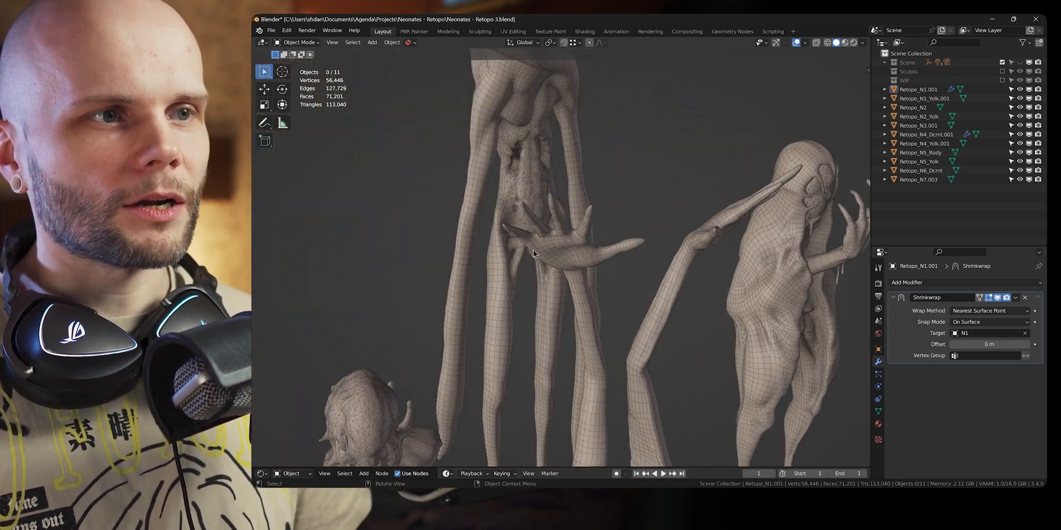
{"action": "left_click", "coordinate": [502, 286]}
{"action": "key", "text": "ctrl+Tab"}
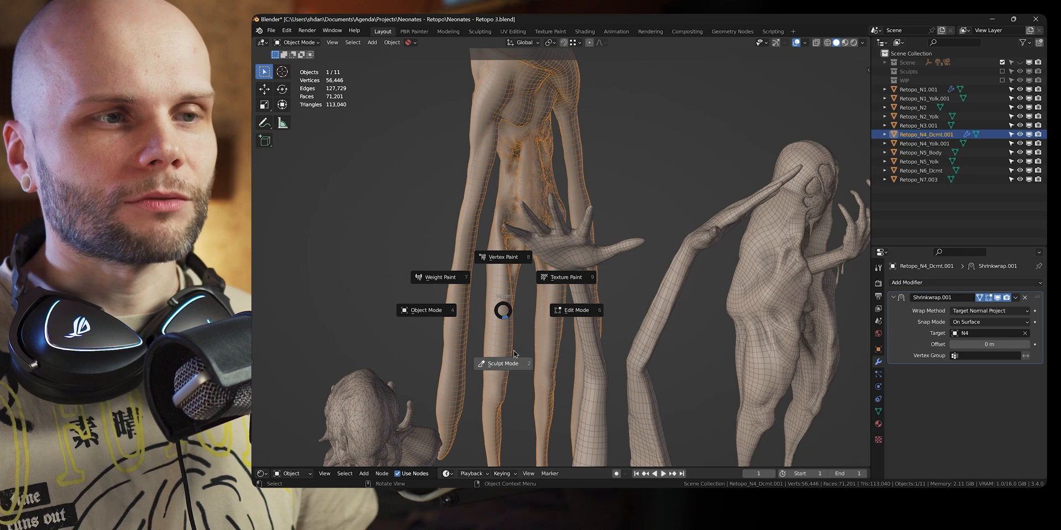
{"action": "left_click", "coordinate": [518, 358]}
{"action": "mouse_move", "coordinate": [519, 359]}
{"action": "middle_mouse_down", "text": "shift"}
{"action": "mouse_move", "coordinate": [580, 311]}
{"action": "mouse_move", "coordinate": [579, 278]}
{"action": "mouse_move", "coordinate": [627, 315]}
{"action": "mouse_move", "coordinate": [696, 340]}
{"action": "middle_mouse_up", "text": "shift"}
{"action": "key", "text": "Tab"}
{"action": "scroll", "coordinate": [559, 334], "scroll_direction": "up", "scroll_amount": 4}
{"action": "scroll", "coordinate": [659, 384], "scroll_direction": "down", "scroll_amount": 2}
{"action": "middle_click_drag", "start_coordinate": [659, 384], "coordinate": [639, 322], "text": "shift"}
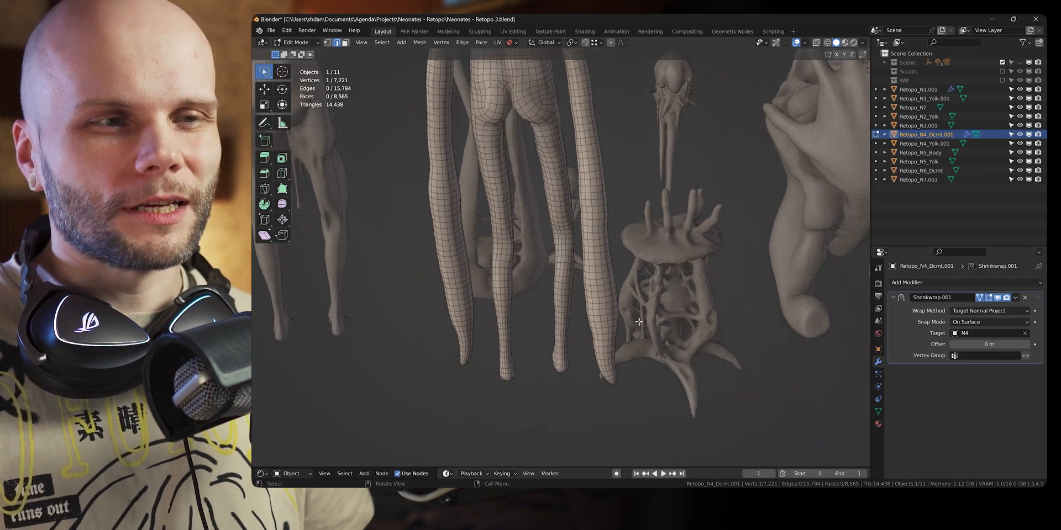
Select alternate horizontal edge loops around one of the figure's legs, from the ankle up to the thigh, and dissolve them.
{"action": "scroll", "coordinate": [639, 322], "scroll_direction": "up", "scroll_amount": 2}
{"action": "mouse_move", "coordinate": [648, 365]}
{"action": "middle_mouse_down"}
{"action": "mouse_move", "coordinate": [696, 360]}
{"action": "mouse_move", "coordinate": [636, 354]}
{"action": "middle_mouse_up"}
{"action": "middle_click_drag", "start_coordinate": [635, 354], "coordinate": [660, 283], "text": "shift"}
{"action": "scroll", "coordinate": [660, 283], "scroll_direction": "up", "scroll_amount": 2}
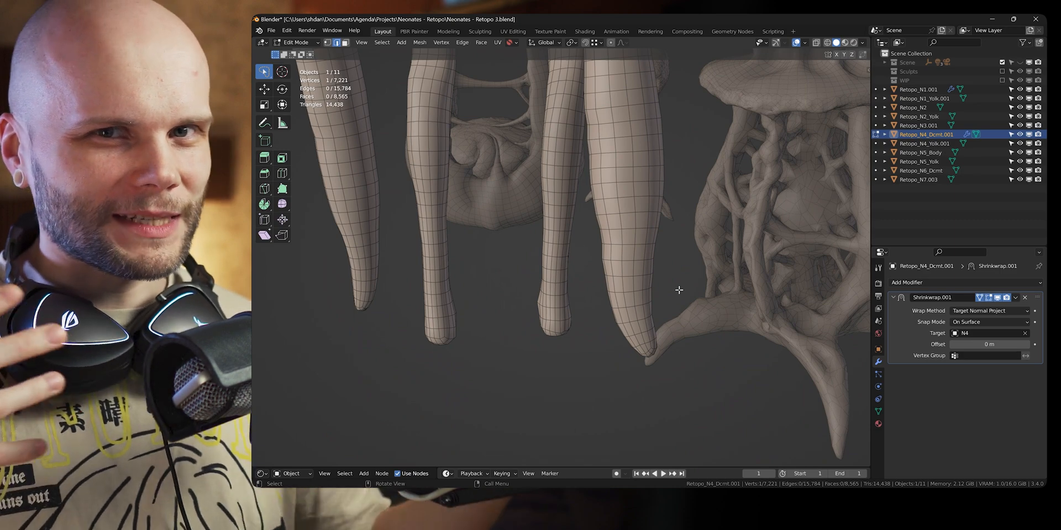
{"action": "middle_click_drag", "start_coordinate": [518, 306], "coordinate": [648, 296]}
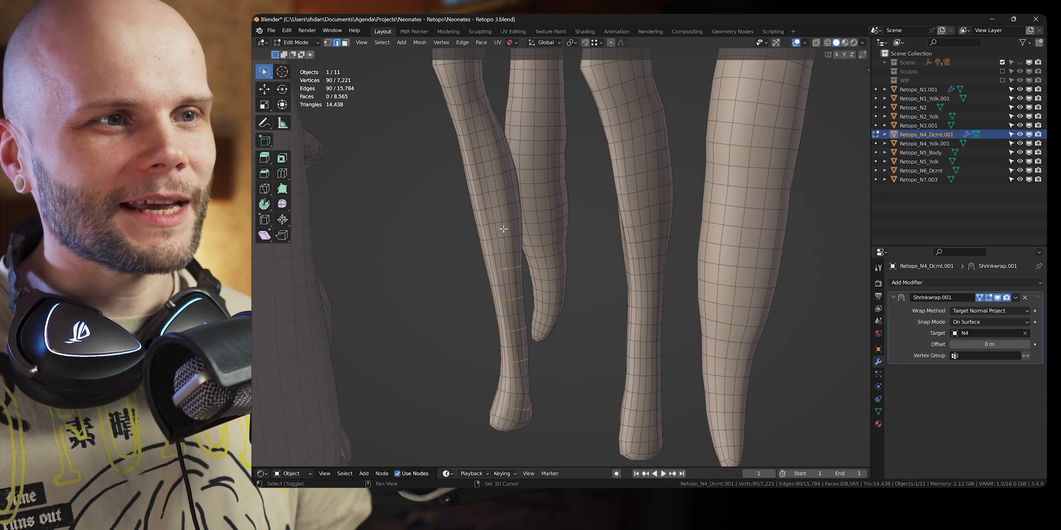
{"action": "middle_click_drag", "start_coordinate": [503, 228], "coordinate": [497, 260], "text": "ctrl"}
{"action": "left_click", "coordinate": [501, 259], "text": "alt+shift"}
{"action": "middle_click_drag", "start_coordinate": [504, 232], "coordinate": [484, 257], "text": "shift"}
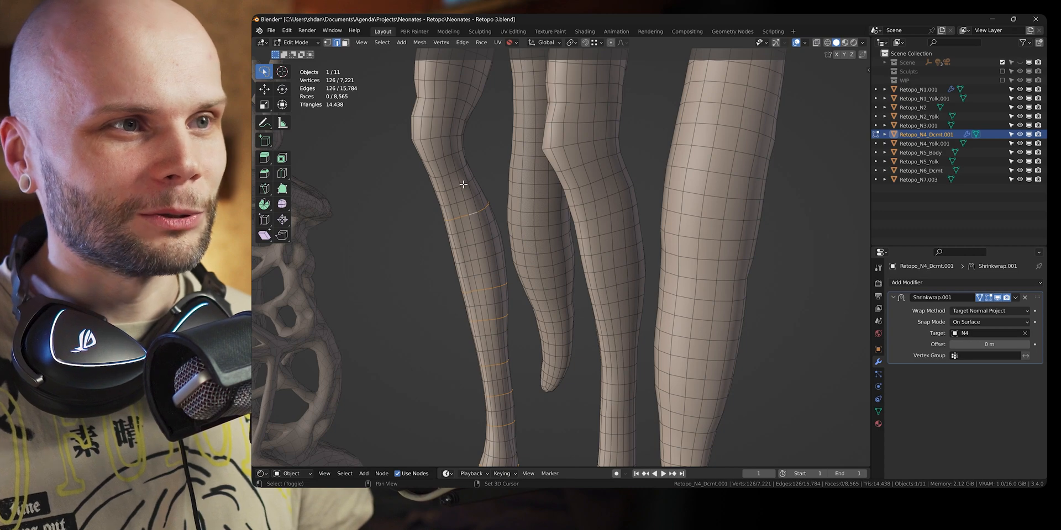
{"action": "left_click", "coordinate": [463, 185], "text": "alt+shift"}
{"action": "mouse_move", "coordinate": [463, 184]}
{"action": "middle_mouse_down"}
{"action": "mouse_move", "coordinate": [455, 166]}
{"action": "mouse_move", "coordinate": [509, 227]}
{"action": "mouse_move", "coordinate": [532, 227]}
{"action": "mouse_move", "coordinate": [518, 312]}
{"action": "mouse_move", "coordinate": [553, 265]}
{"action": "mouse_move", "coordinate": [543, 262]}
{"action": "middle_mouse_up"}
{"action": "left_click", "coordinate": [515, 268], "text": "alt+shift"}
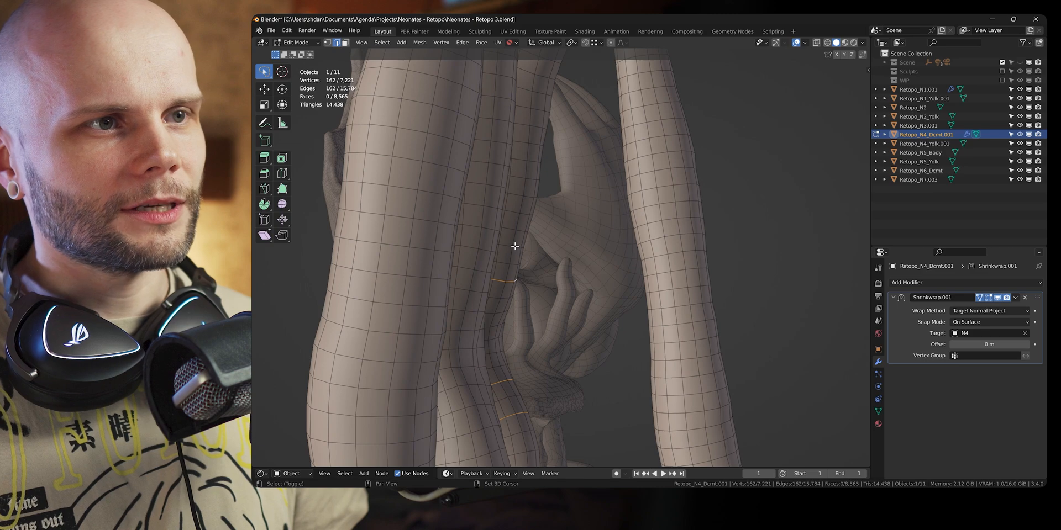
{"action": "mouse_move", "coordinate": [518, 232]}
{"action": "middle_mouse_down"}
{"action": "mouse_move", "coordinate": [542, 241]}
{"action": "mouse_move", "coordinate": [515, 254]}
{"action": "middle_mouse_up"}
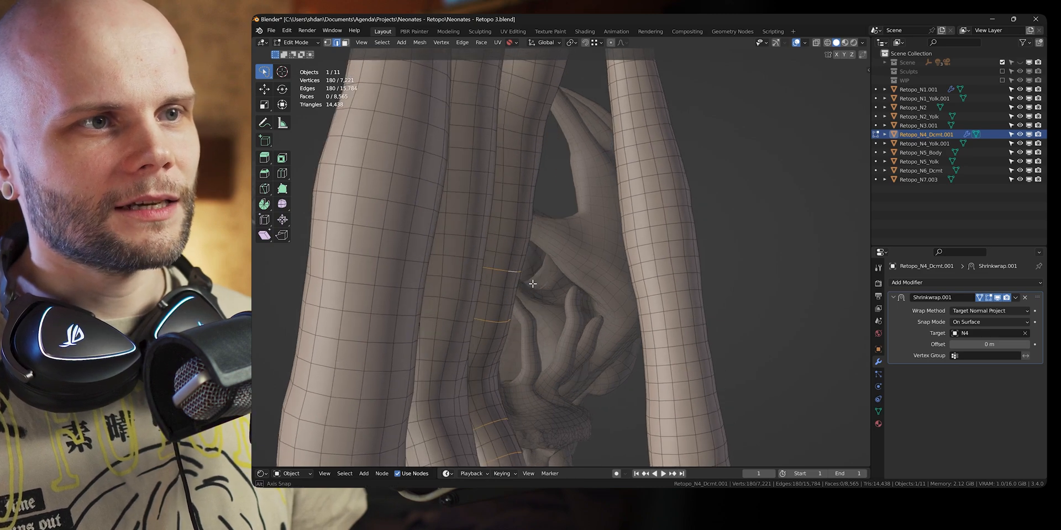
{"action": "middle_click_drag", "start_coordinate": [545, 216], "coordinate": [524, 253]}
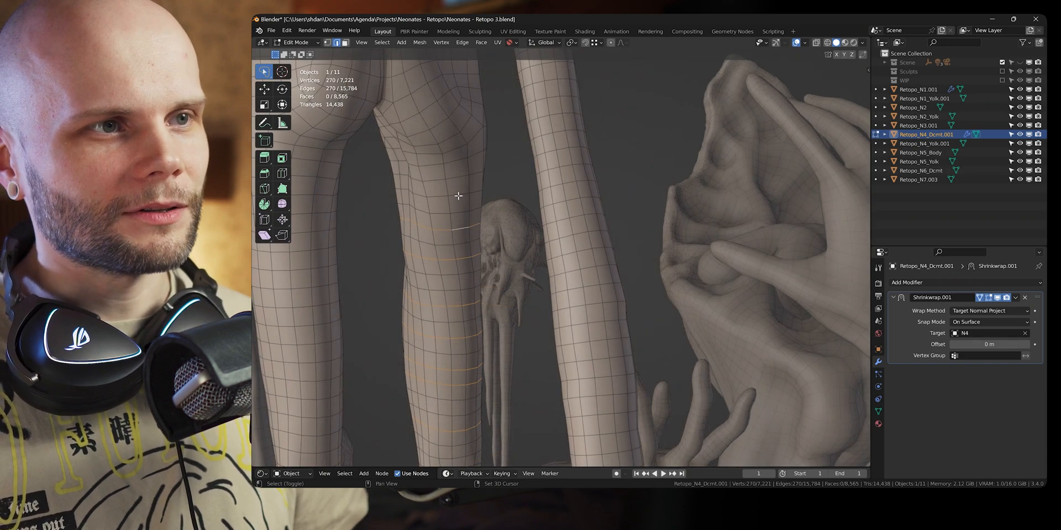
{"action": "middle_click_drag", "start_coordinate": [458, 195], "coordinate": [456, 184]}
{"action": "left_click", "coordinate": [455, 184], "text": "alt+shift"}
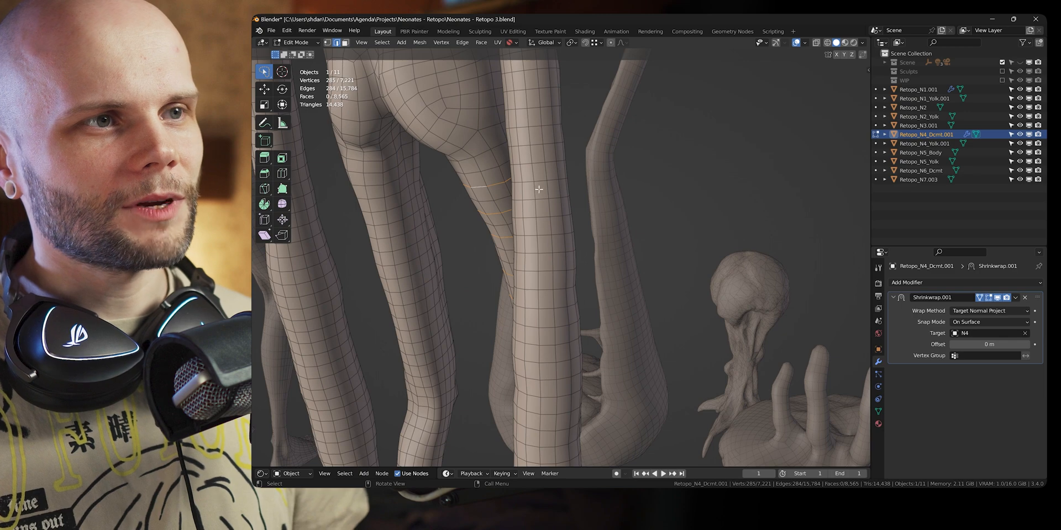
{"action": "middle_click_drag", "start_coordinate": [509, 181], "coordinate": [574, 195]}
{"action": "key", "text": "ctrl+x"}
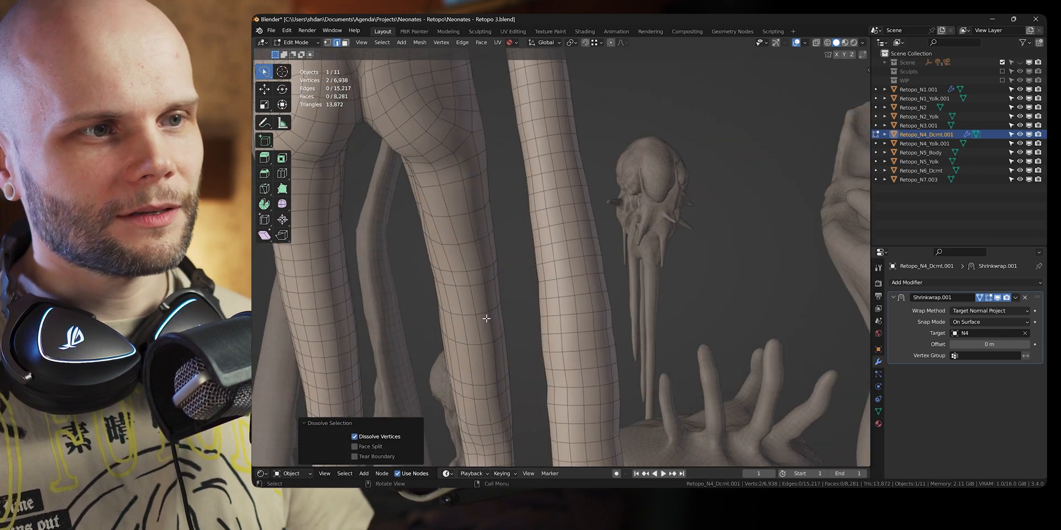
Select six alternate edge loops around the other leg's thigh and dissolve them.
{"action": "middle_click_drag", "start_coordinate": [481, 380], "coordinate": [509, 253]}
{"action": "left_click", "coordinate": [509, 253], "text": "alt"}
{"action": "left_click", "coordinate": [511, 232], "text": "alt+shift"}
{"action": "left_click", "coordinate": [513, 204], "text": "alt+shift"}
{"action": "left_click", "coordinate": [512, 182], "text": "alt+shift"}
{"action": "middle_click_drag", "start_coordinate": [512, 183], "coordinate": [576, 240]}
{"action": "middle_click_drag", "start_coordinate": [593, 299], "coordinate": [597, 215]}
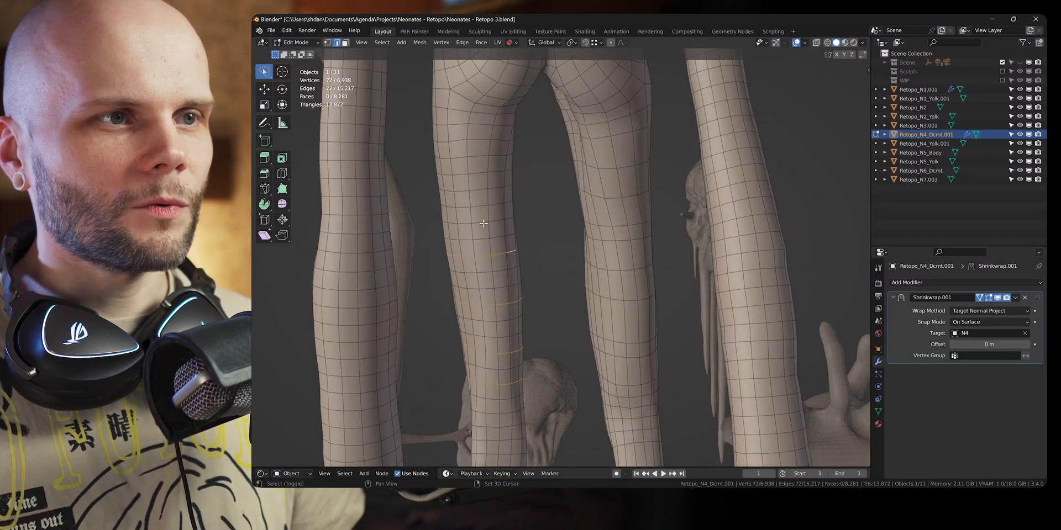
{"action": "left_click", "coordinate": [478, 189], "text": "alt+shift"}
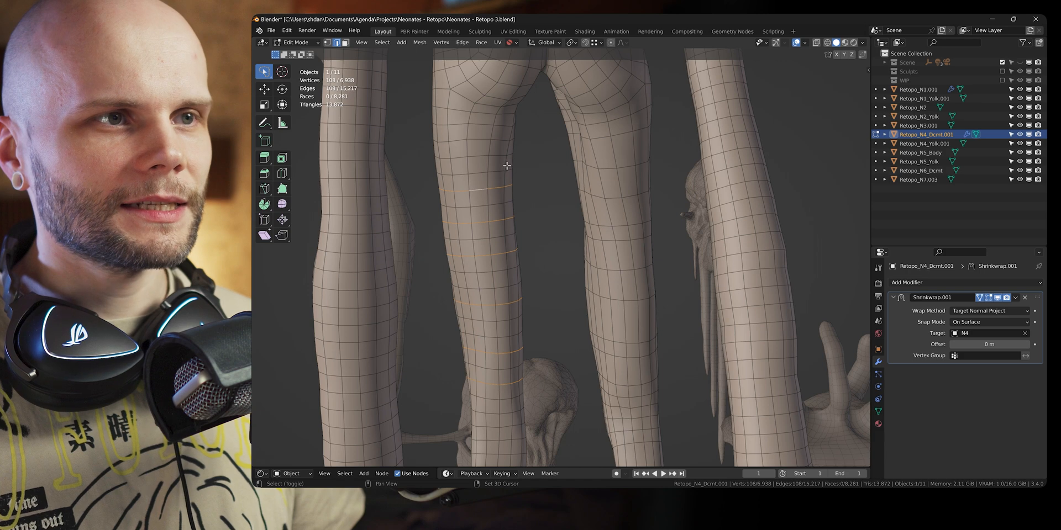
{"action": "key", "text": "ctrl+x"}
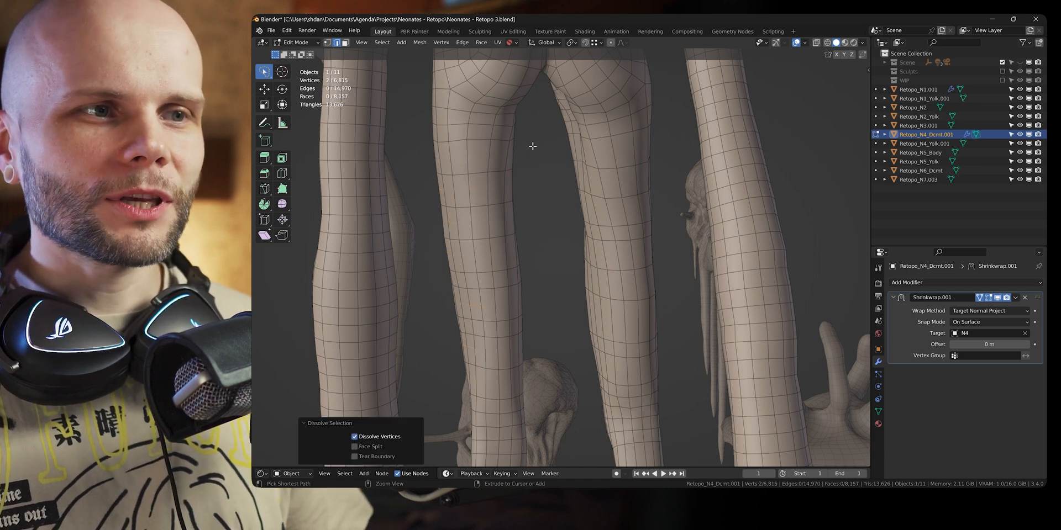
Select alternate edge loops on the same leg from the ankle to above the knee, try dissolving them, and undo the dissolve.
{"action": "middle_click_drag", "start_coordinate": [532, 368], "coordinate": [511, 300]}
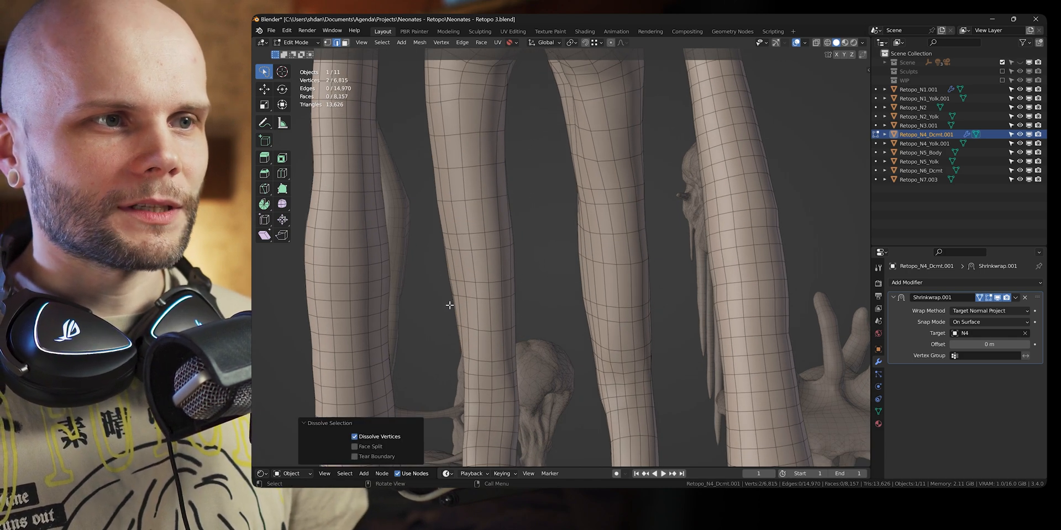
{"action": "middle_click_drag", "start_coordinate": [462, 339], "coordinate": [422, 189]}
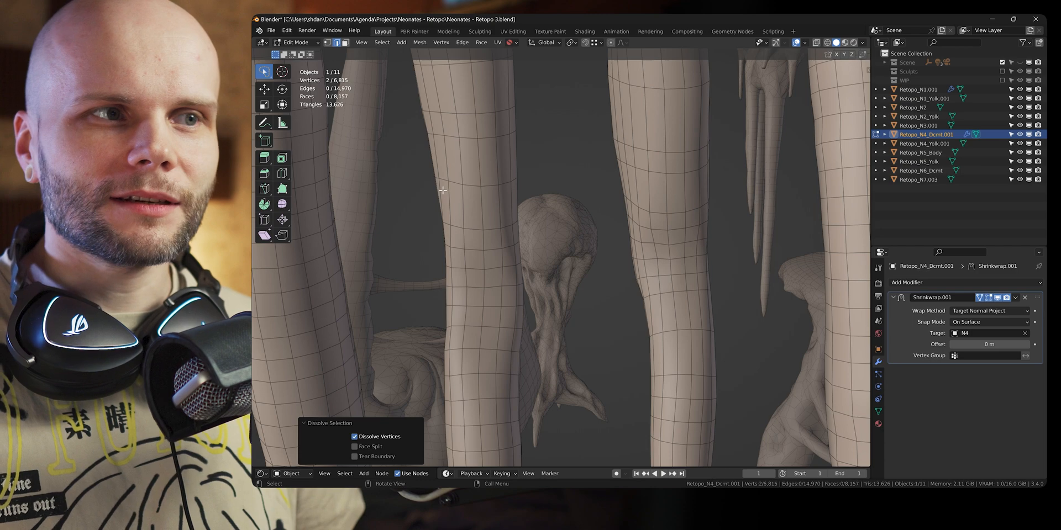
{"action": "right_click", "coordinate": [420, 132]}
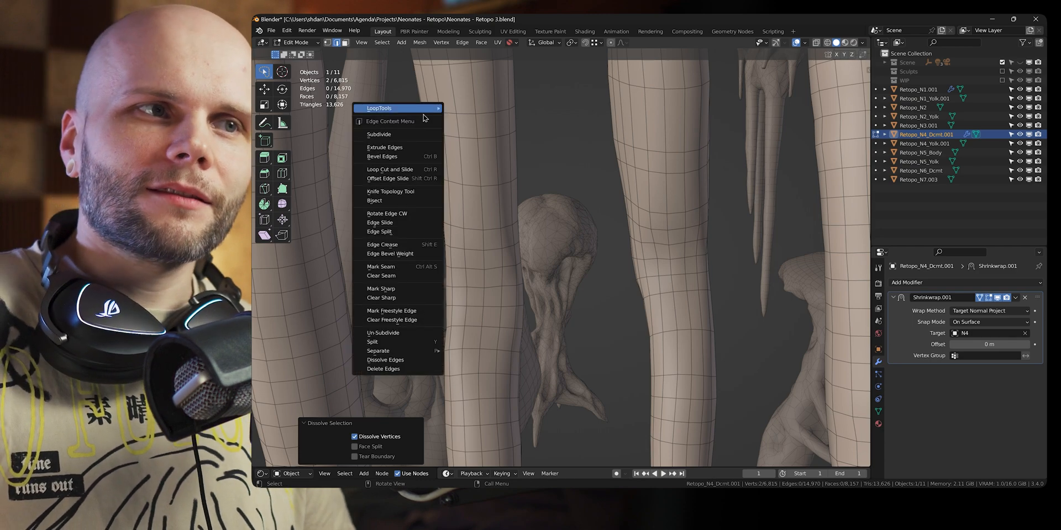
{"action": "middle_click_drag", "start_coordinate": [529, 229], "coordinate": [568, 281]}
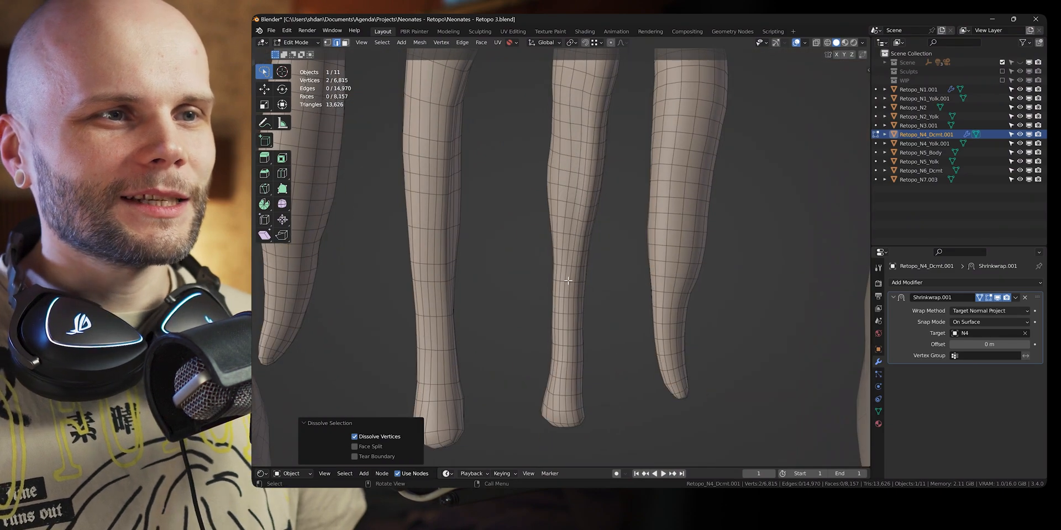
{"action": "left_click", "coordinate": [563, 379], "text": "alt"}
{"action": "middle_click_drag", "start_coordinate": [563, 379], "coordinate": [558, 352]}
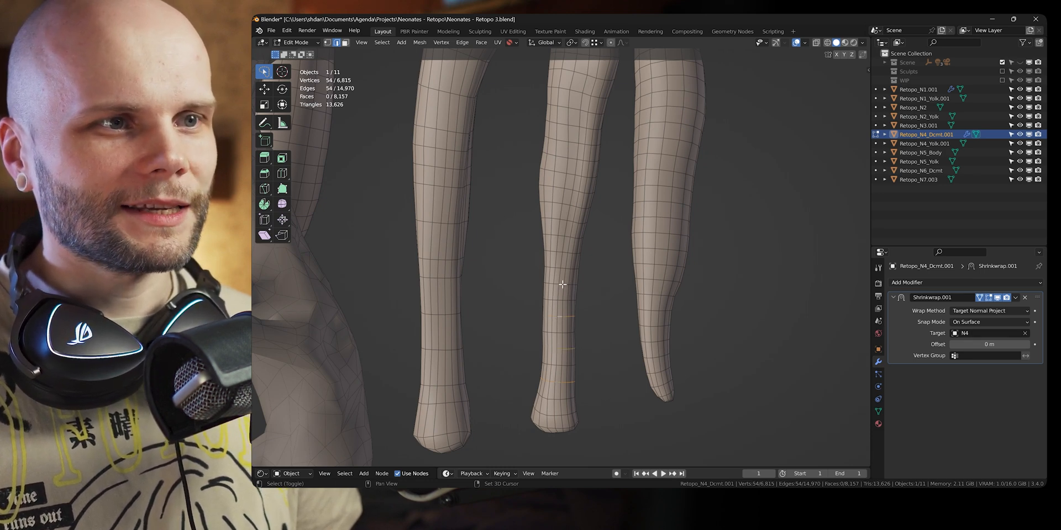
{"action": "left_click", "coordinate": [562, 252], "text": "alt+shift"}
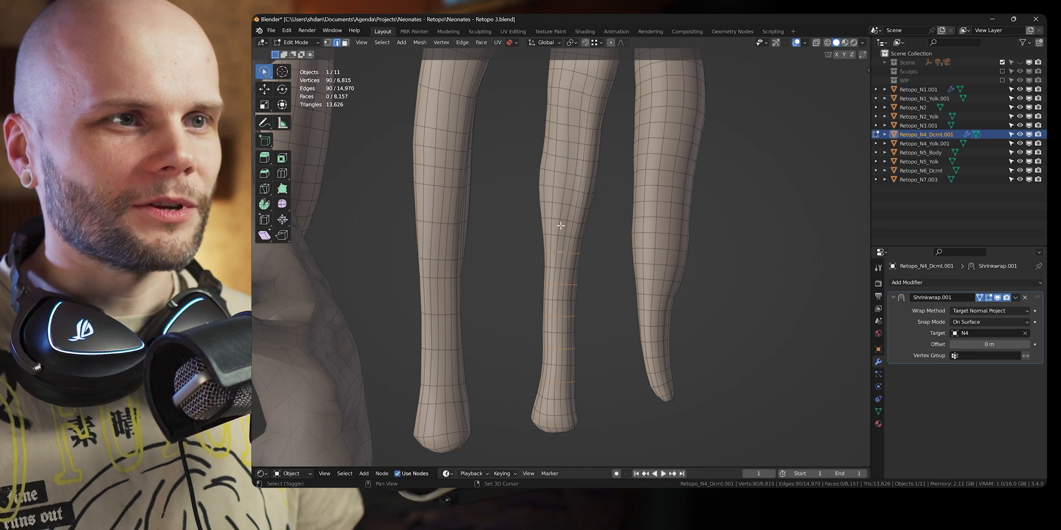
{"action": "left_click", "coordinate": [563, 219], "text": "alt+shift"}
{"action": "middle_click_drag", "start_coordinate": [562, 219], "coordinate": [557, 284]}
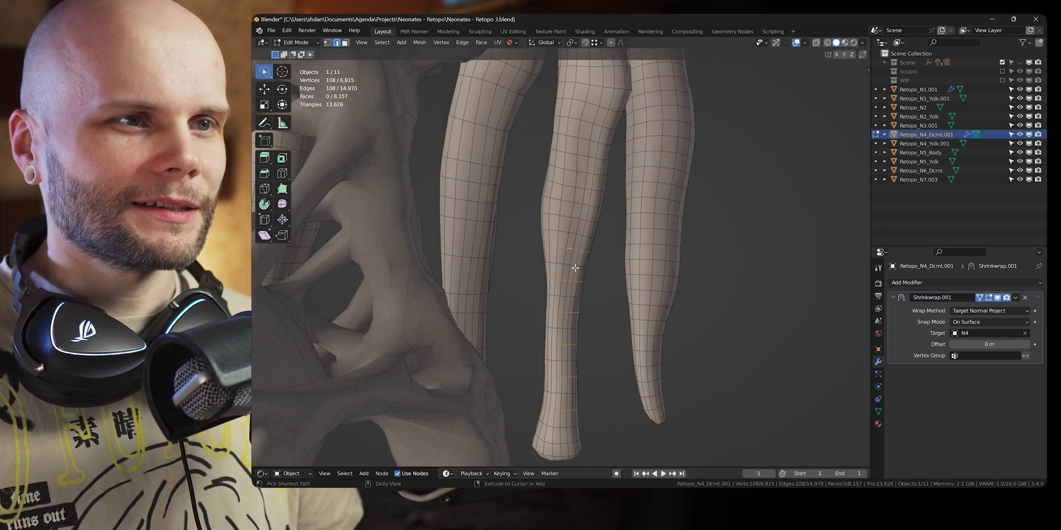
{"action": "middle_click_drag", "start_coordinate": [617, 255], "coordinate": [591, 256]}
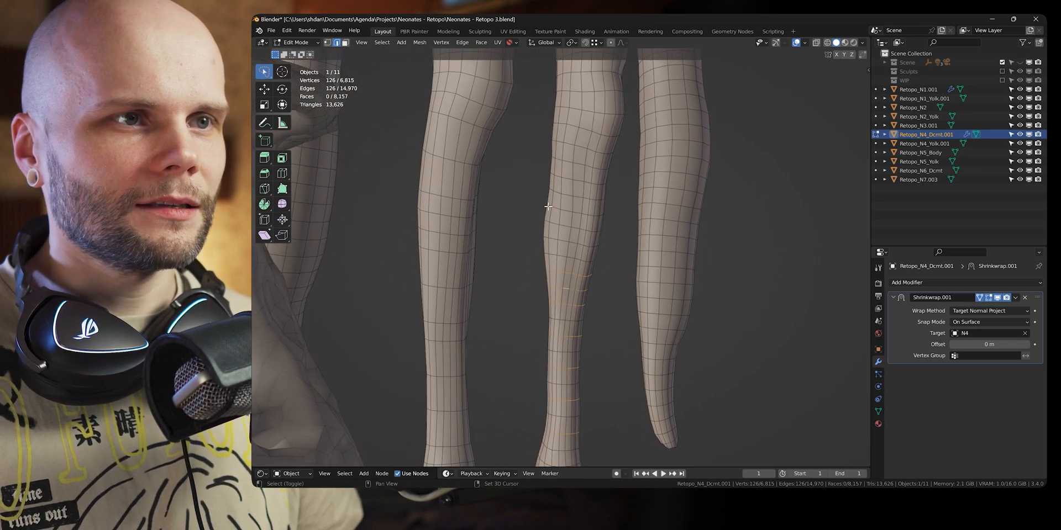
{"action": "middle_click_drag", "start_coordinate": [595, 199], "coordinate": [594, 227]}
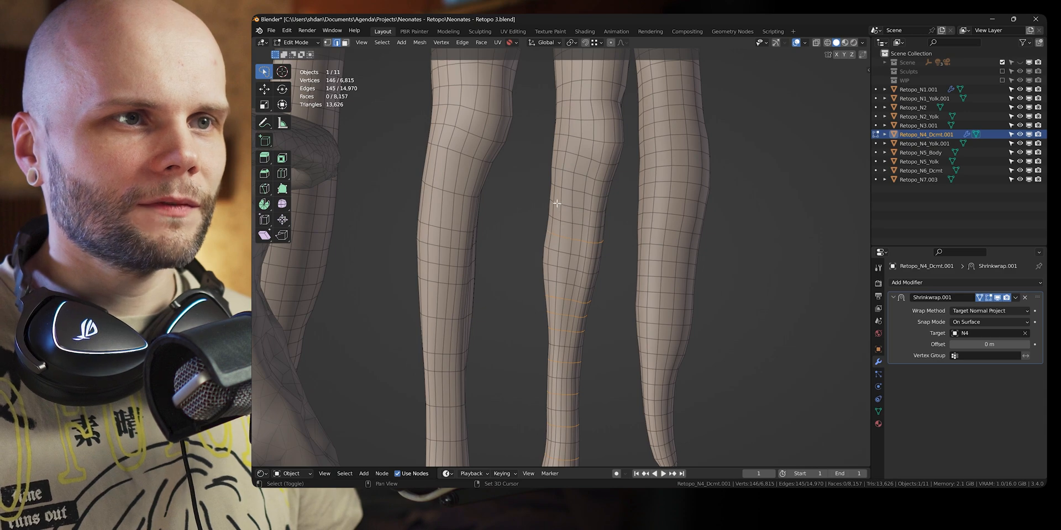
{"action": "middle_click_drag", "start_coordinate": [563, 150], "coordinate": [629, 181]}
{"action": "key", "text": "ctrl+x"}
{"action": "scroll", "coordinate": [592, 260], "scroll_direction": "down", "scroll_amount": 2}
{"action": "key", "text": "ctrl+z"}
Adjust the loop selection just below the knee and dissolve the selected loops on that leg.
{"action": "scroll", "coordinate": [592, 260], "scroll_direction": "up", "scroll_amount": 3}
{"action": "middle_click_drag", "start_coordinate": [592, 260], "coordinate": [551, 344]}
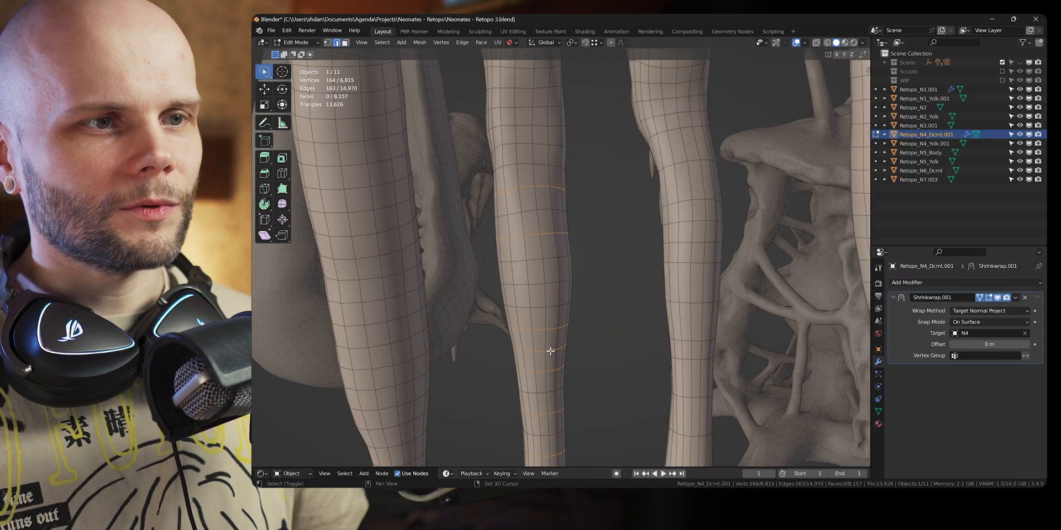
{"action": "left_click", "coordinate": [551, 351], "text": "ctrl+alt"}
{"action": "key", "text": "ctrl+x"}
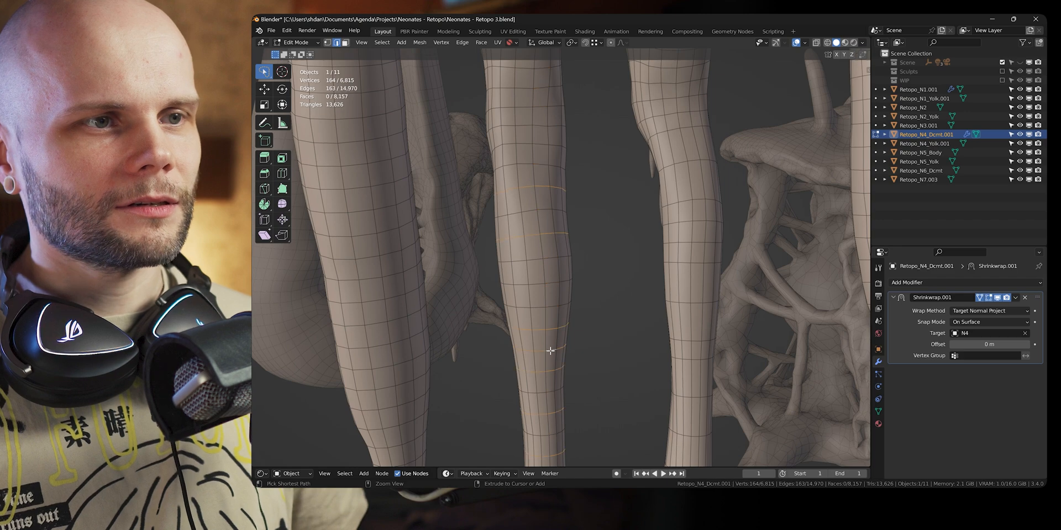
{"action": "scroll", "coordinate": [550, 351], "scroll_direction": "down", "scroll_amount": 3}
{"action": "mouse_move", "coordinate": [550, 350]}
{"action": "middle_mouse_down"}
{"action": "mouse_move", "coordinate": [604, 302]}
{"action": "mouse_move", "coordinate": [591, 296]}
{"action": "mouse_move", "coordinate": [604, 287]}
{"action": "mouse_move", "coordinate": [578, 277]}
{"action": "mouse_move", "coordinate": [590, 218]}
{"action": "mouse_move", "coordinate": [543, 312]}
{"action": "mouse_move", "coordinate": [571, 394]}
{"action": "middle_mouse_up"}
{"action": "scroll", "coordinate": [608, 305], "scroll_direction": "up", "scroll_amount": 3}
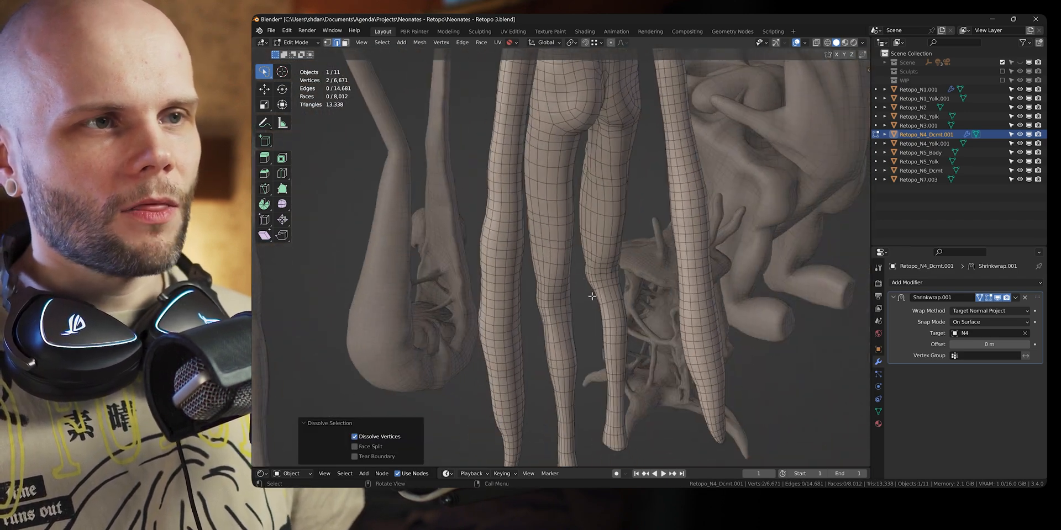
Isolate Retopo_N4_Dcmt.001 in local view and dissolve alternate edge loops along one of its long arms.
{"action": "key", "text": "KP_Divide"}
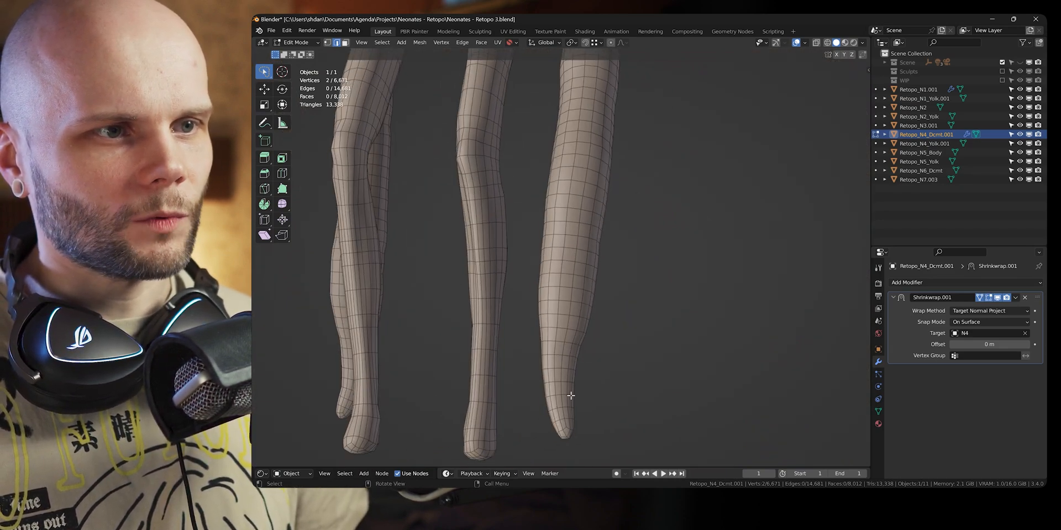
{"action": "left_click", "coordinate": [565, 407], "text": "alt+shift"}
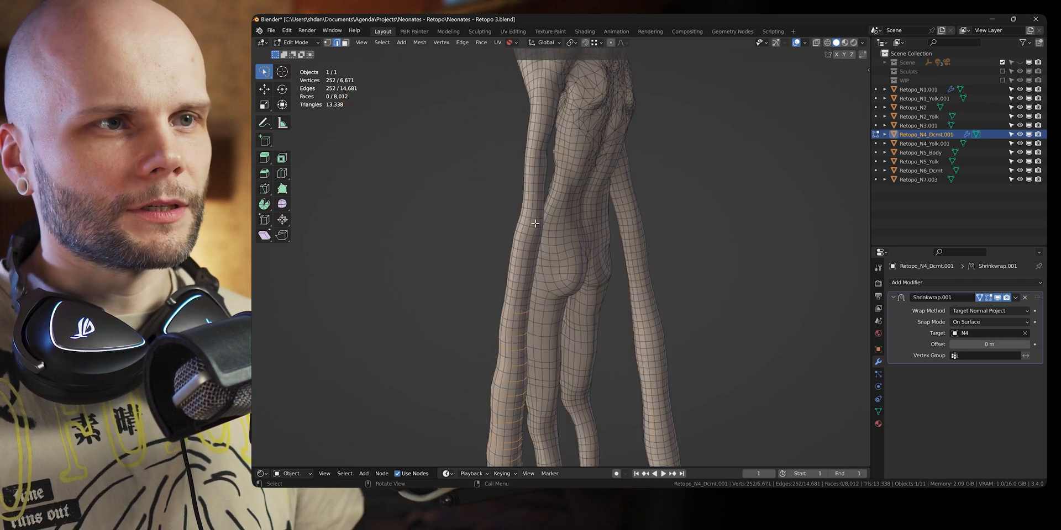
{"action": "middle_click_drag", "start_coordinate": [535, 223], "coordinate": [659, 215]}
{"action": "scroll", "coordinate": [658, 215], "scroll_direction": "up", "scroll_amount": 3}
{"action": "middle_click_drag", "start_coordinate": [589, 304], "coordinate": [597, 336], "text": "shift"}
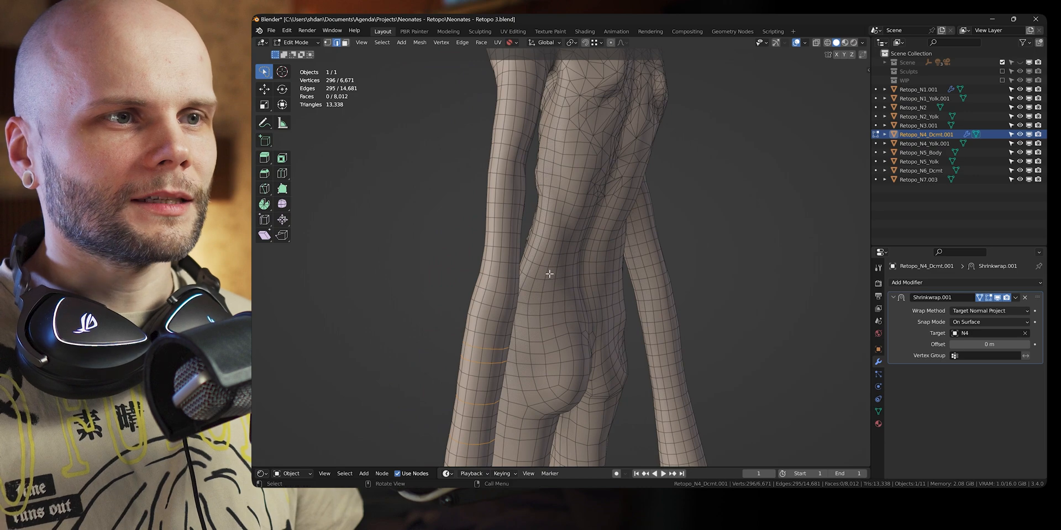
{"action": "middle_click_drag", "start_coordinate": [549, 273], "coordinate": [633, 256]}
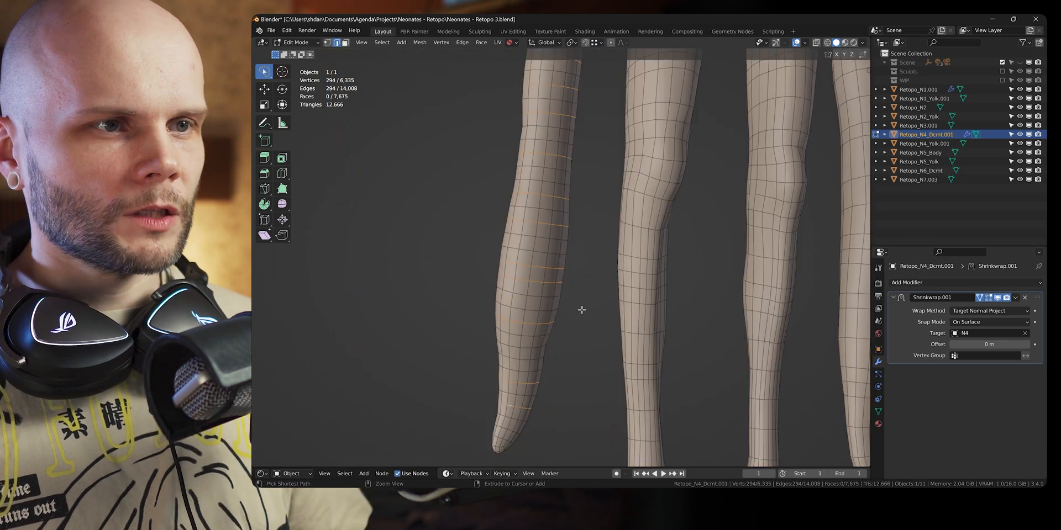
Try dissolving the alternate edge loops selected along the other arm, and undo the dissolve.
{"action": "key", "text": "ctrl+x"}
{"action": "scroll", "coordinate": [590, 270], "scroll_direction": "down", "scroll_amount": 4}
{"action": "mouse_move", "coordinate": [590, 270]}
{"action": "middle_mouse_down"}
{"action": "mouse_move", "coordinate": [609, 241]}
{"action": "mouse_move", "coordinate": [568, 239]}
{"action": "mouse_move", "coordinate": [596, 221]}
{"action": "mouse_move", "coordinate": [675, 215]}
{"action": "mouse_move", "coordinate": [639, 270]}
{"action": "mouse_move", "coordinate": [701, 258]}
{"action": "mouse_move", "coordinate": [609, 272]}
{"action": "middle_mouse_up"}
{"action": "key", "text": "ctrl+z"}
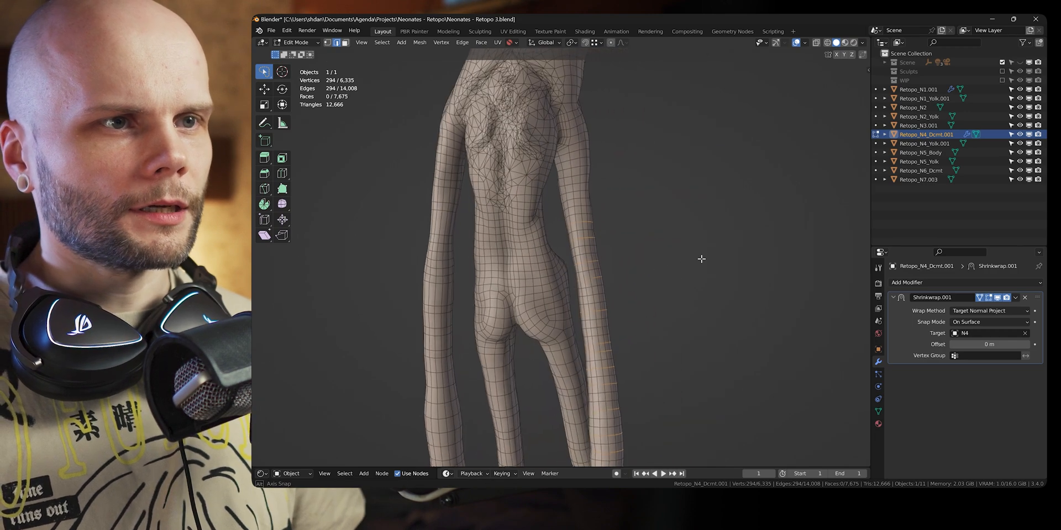
{"action": "scroll", "coordinate": [672, 242], "scroll_direction": "up", "scroll_amount": 3}
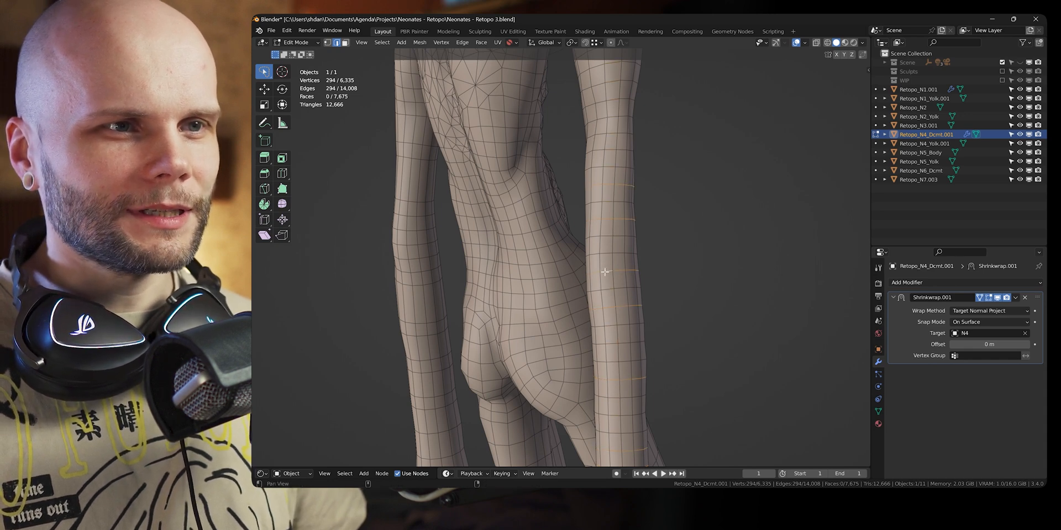
Adjust the selection of alternate edge loops along the other arm and dissolve them.
{"action": "middle_click_drag", "start_coordinate": [607, 270], "coordinate": [632, 261]}
{"action": "mouse_move", "coordinate": [652, 251]}
{"action": "right_mouse_down", "text": "ctrl+shift"}
{"action": "mouse_move", "coordinate": [559, 279]}
{"action": "mouse_move", "coordinate": [702, 257]}
{"action": "right_mouse_up", "text": "ctrl+shift"}
{"action": "key", "text": "alt+z"}
{"action": "key", "text": "ctrl+x"}
{"action": "key", "text": "alt+z"}
{"action": "mouse_move", "coordinate": [665, 256]}
{"action": "middle_mouse_down"}
{"action": "mouse_move", "coordinate": [642, 274]}
{"action": "mouse_move", "coordinate": [682, 317]}
{"action": "mouse_move", "coordinate": [655, 302]}
{"action": "middle_mouse_up"}
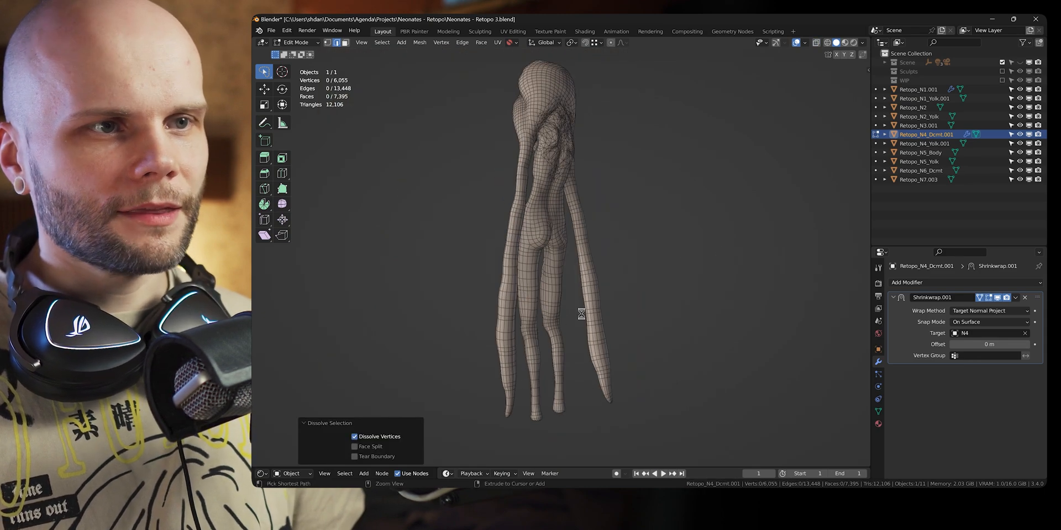
Check the reduced mesh density around the arms and torso and save the file.
{"action": "scroll", "coordinate": [635, 299], "scroll_direction": "up", "scroll_amount": 3}
{"action": "scroll", "coordinate": [682, 317], "scroll_direction": "down", "scroll_amount": 2}
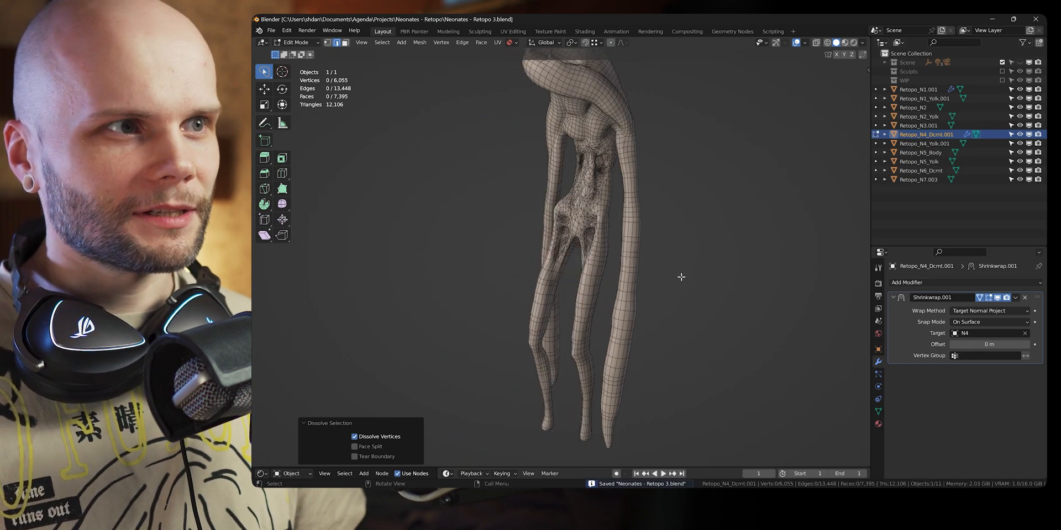
{"action": "key", "text": "a"}
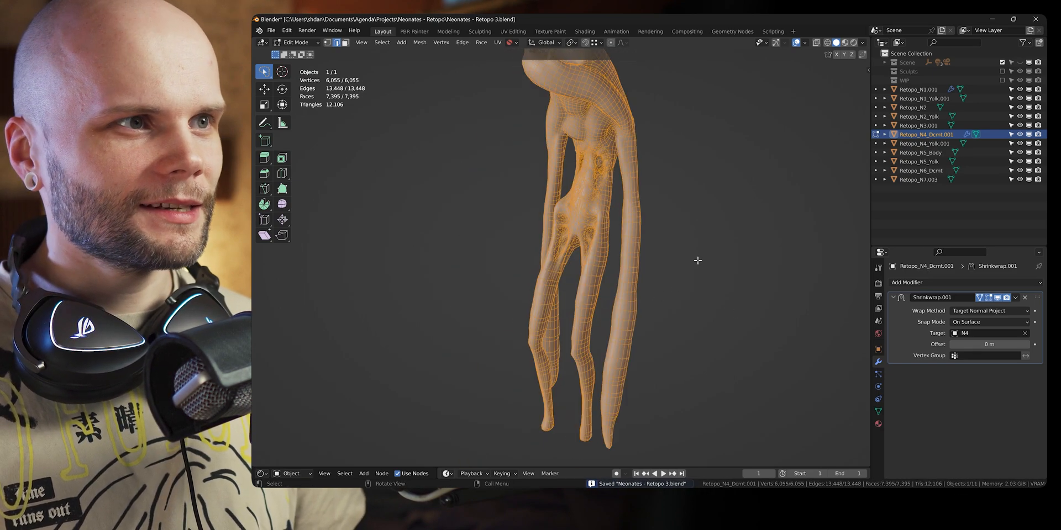
{"action": "key", "text": "alt+a"}
{"action": "middle_click_drag", "start_coordinate": [642, 243], "coordinate": [637, 273]}
{"action": "scroll", "coordinate": [669, 276], "scroll_direction": "up", "scroll_amount": 2}
{"action": "middle_click_drag", "start_coordinate": [674, 200], "coordinate": [567, 255]}
{"action": "key", "text": "ctrl+s"}
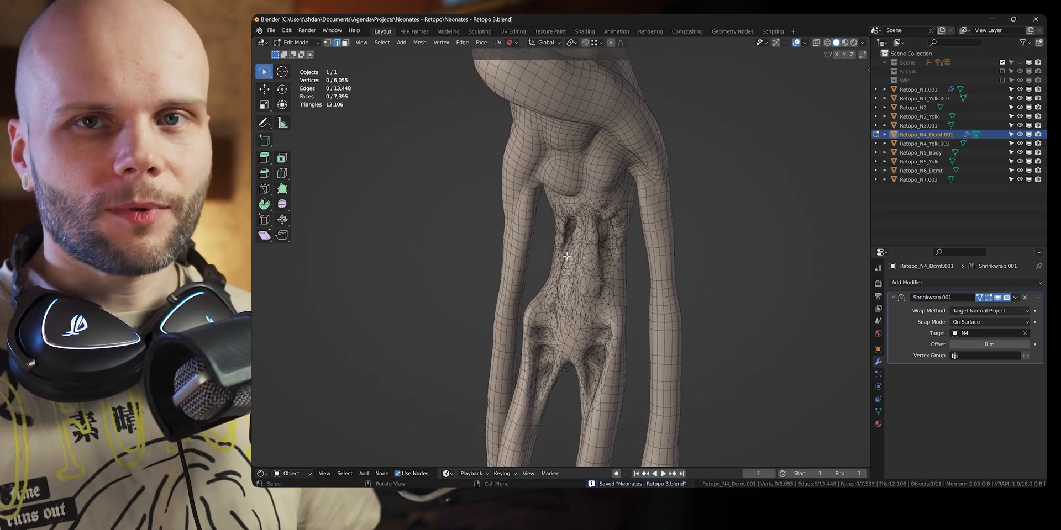
Return to Object Mode and leave local view to bring back all the retopologized creatures.
{"action": "key", "text": "Tab"}
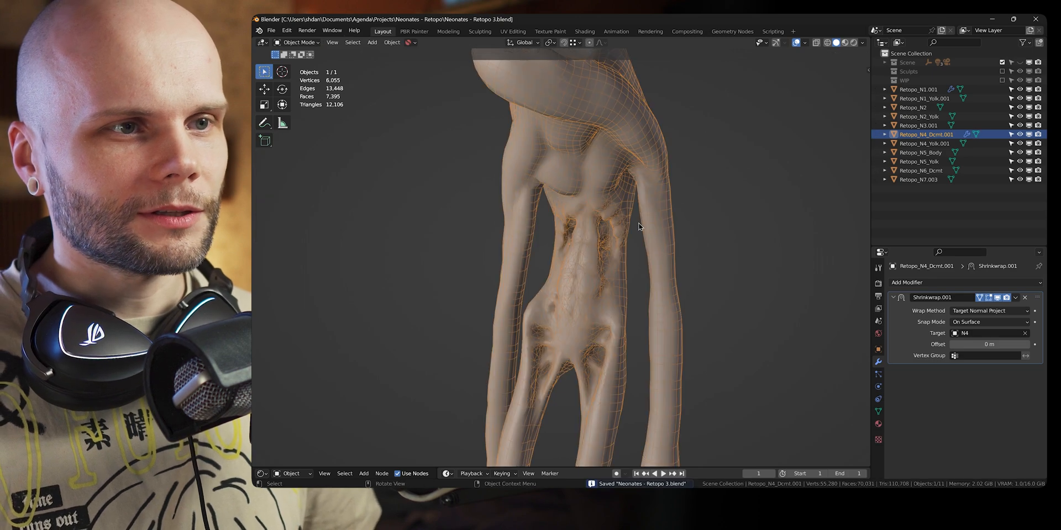
{"action": "key", "text": "KP_Divide"}
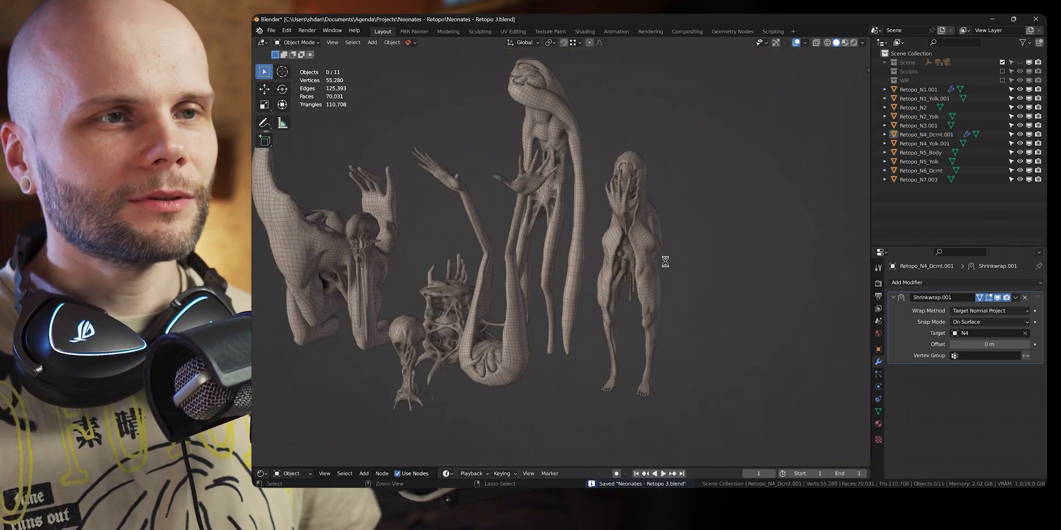
{"action": "scroll", "coordinate": [674, 257], "scroll_direction": "down", "scroll_amount": 1}
{"action": "middle_click_drag", "start_coordinate": [682, 237], "coordinate": [610, 309]}
{"action": "scroll", "coordinate": [638, 256], "scroll_direction": "down", "scroll_amount": 1}
{"action": "scroll", "coordinate": [636, 255], "scroll_direction": "up", "scroll_amount": 4}
{"action": "scroll", "coordinate": [635, 255], "scroll_direction": "up", "scroll_amount": 3}
{"action": "scroll", "coordinate": [623, 237], "scroll_direction": "down", "scroll_amount": 3}
{"action": "scroll", "coordinate": [753, 358], "scroll_direction": "down", "scroll_amount": 3}
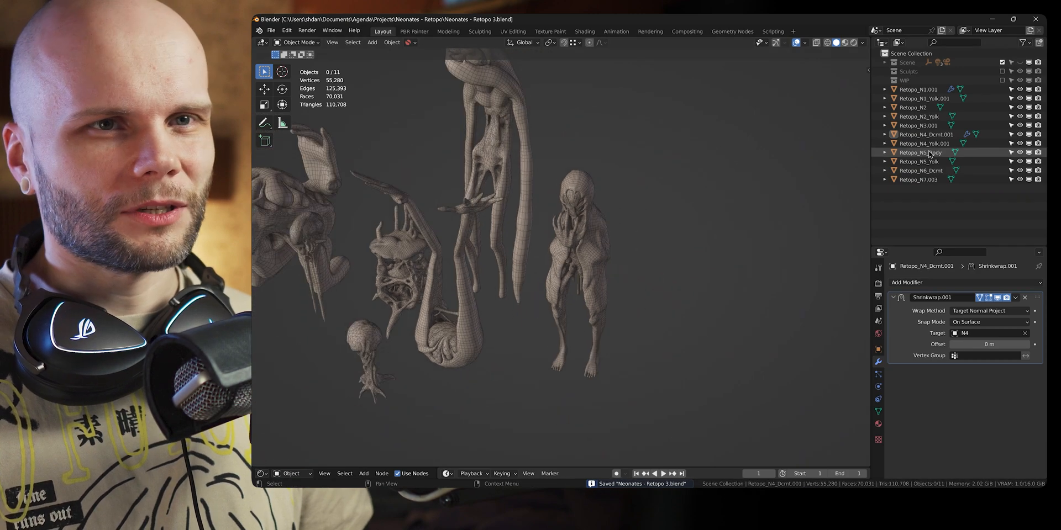
Enable the WIP collection and select only the unfinished Retopo_N4_Dcmt.002 mesh in it.
{"action": "left_click", "coordinate": [1002, 81]}
{"action": "middle_click_drag", "start_coordinate": [781, 261], "coordinate": [485, 206], "text": "shift"}
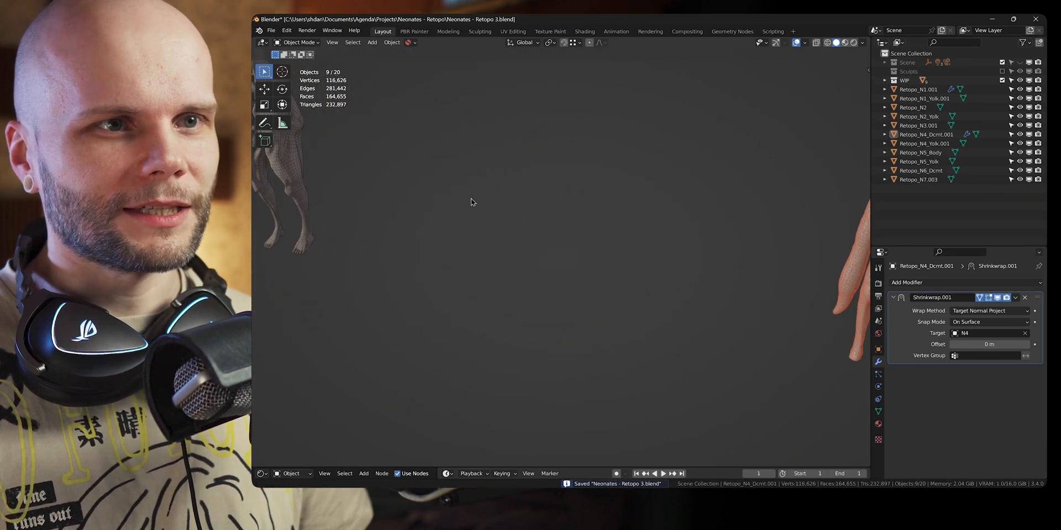
{"action": "middle_click_drag", "start_coordinate": [718, 221], "coordinate": [455, 217], "text": "shift"}
{"action": "scroll", "coordinate": [738, 277], "scroll_direction": "down", "scroll_amount": 1}
{"action": "middle_click_drag", "start_coordinate": [704, 299], "coordinate": [628, 221], "text": "shift"}
{"action": "scroll", "coordinate": [665, 208], "scroll_direction": "up", "scroll_amount": 1}
{"action": "key", "text": "alt+a"}
{"action": "left_click", "coordinate": [666, 207]}
{"action": "scroll", "coordinate": [695, 215], "scroll_direction": "up", "scroll_amount": 3}
{"action": "scroll", "coordinate": [607, 233], "scroll_direction": "up", "scroll_amount": 3}
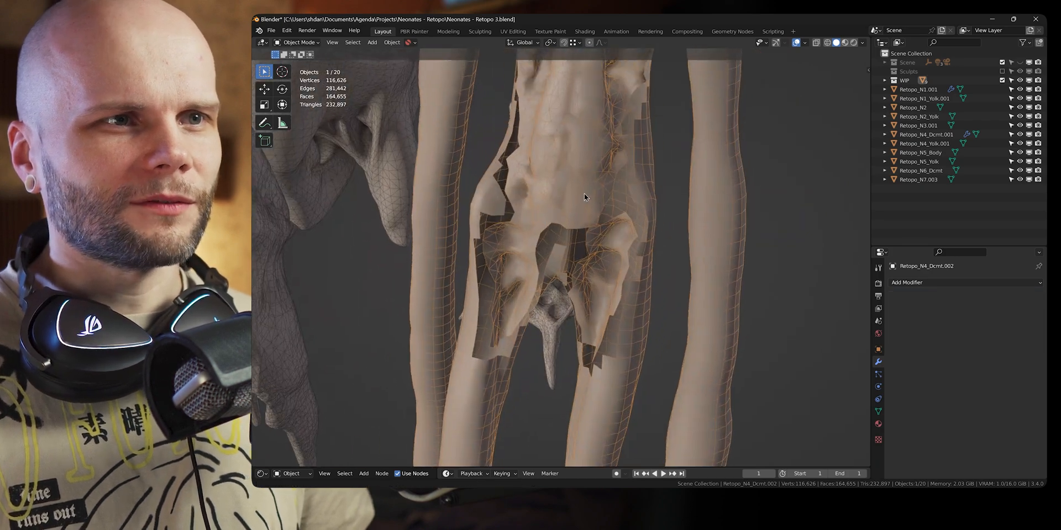
Open the unfinished Retopo_N4_Dcmt.002 mesh in Edit Mode around its torso gaps.
{"action": "middle_click_drag", "start_coordinate": [589, 177], "coordinate": [607, 227]}
{"action": "scroll", "coordinate": [608, 226], "scroll_direction": "down", "scroll_amount": 1}
{"action": "left_click", "coordinate": [741, 178]}
{"action": "middle_click_drag", "start_coordinate": [663, 166], "coordinate": [583, 152]}
{"action": "middle_click_drag", "start_coordinate": [641, 224], "coordinate": [572, 301]}
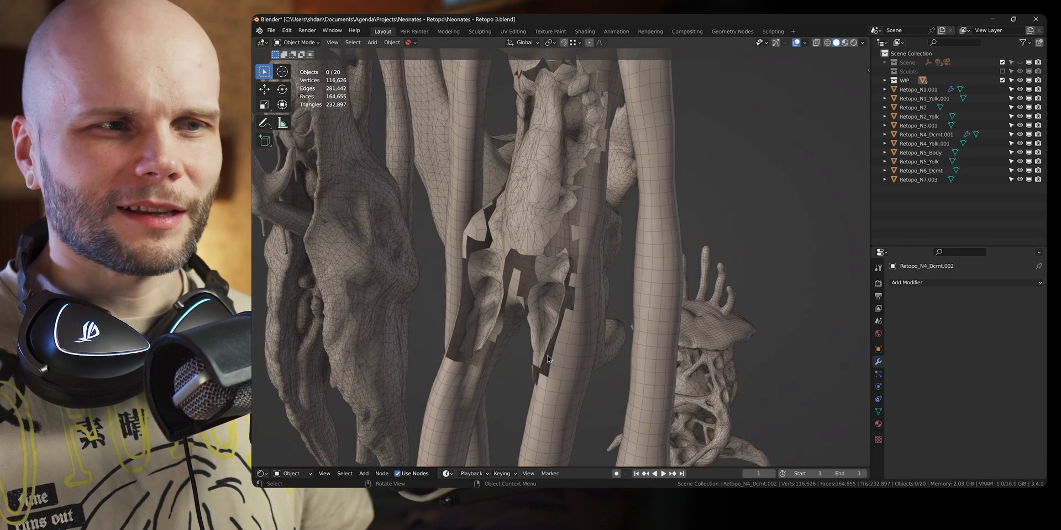
{"action": "middle_click_drag", "start_coordinate": [541, 394], "coordinate": [572, 234]}
{"action": "key", "text": "z"}
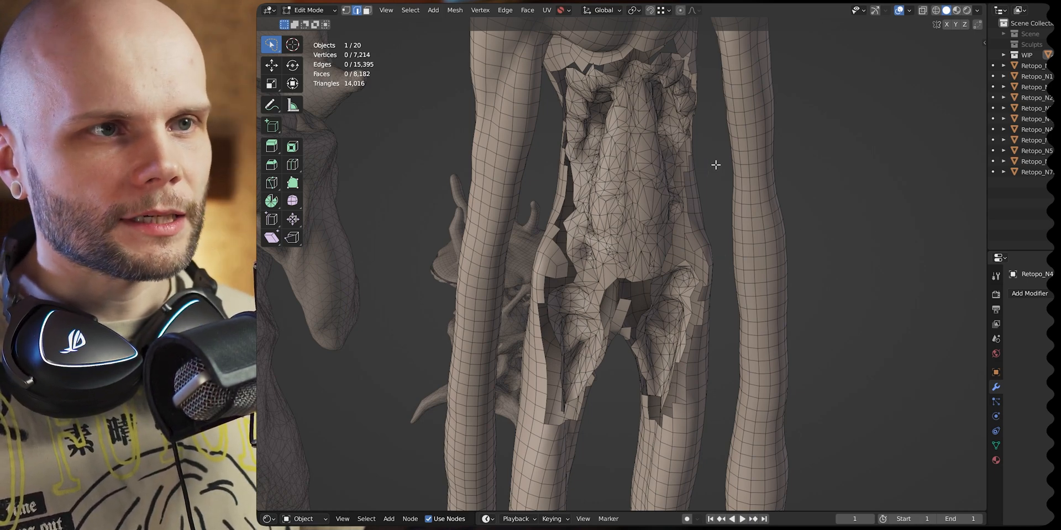
Look over the face filling commands and examine the open gaps around the torso patch.
{"action": "key", "text": "ctrl+f"}
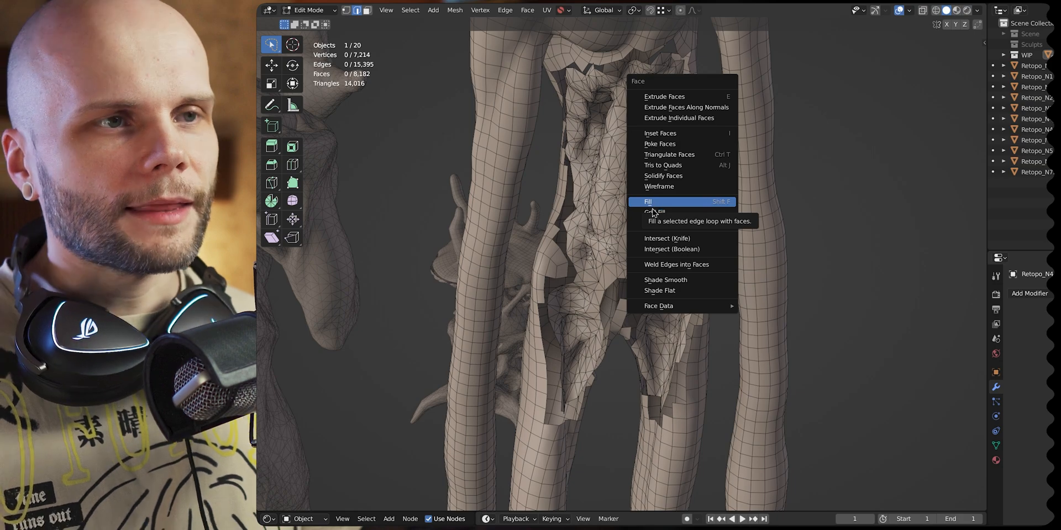
{"action": "scroll", "coordinate": [762, 218], "scroll_direction": "up", "scroll_amount": 6}
{"action": "scroll", "coordinate": [716, 251], "scroll_direction": "up", "scroll_amount": 5}
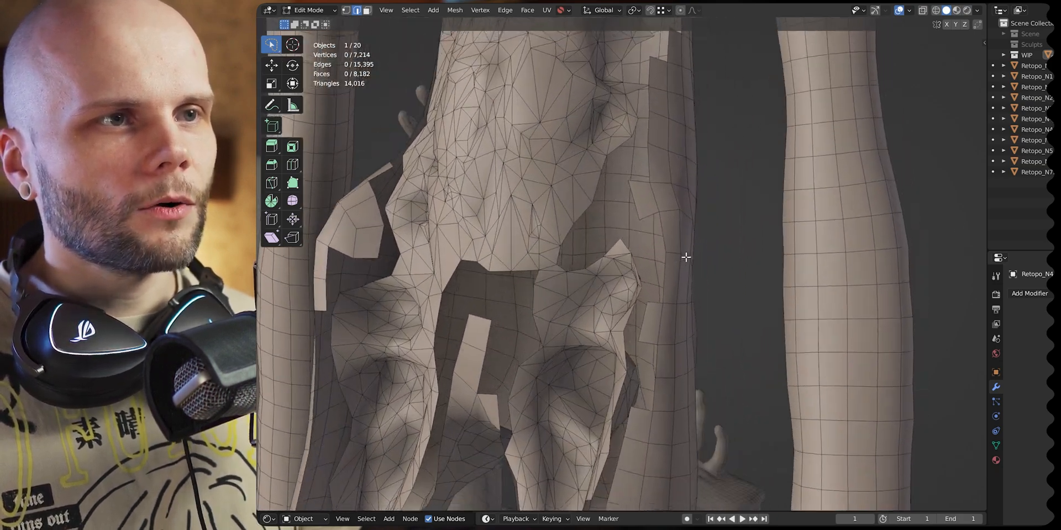
{"action": "scroll", "coordinate": [686, 257], "scroll_direction": "down", "scroll_amount": 4}
{"action": "mouse_move", "coordinate": [686, 257]}
{"action": "middle_mouse_down"}
{"action": "mouse_move", "coordinate": [701, 232]}
{"action": "mouse_move", "coordinate": [716, 236]}
{"action": "mouse_move", "coordinate": [668, 245]}
{"action": "mouse_move", "coordinate": [655, 260]}
{"action": "mouse_move", "coordinate": [669, 213]}
{"action": "mouse_move", "coordinate": [658, 217]}
{"action": "middle_mouse_up"}
{"action": "scroll", "coordinate": [657, 337], "scroll_direction": "up", "scroll_amount": 2}
{"action": "middle_click_drag", "start_coordinate": [645, 355], "coordinate": [707, 63]}
Select an open border edge loop along the side of the torso patch above the hip.
{"action": "left_click", "coordinate": [660, 317], "text": "alt"}
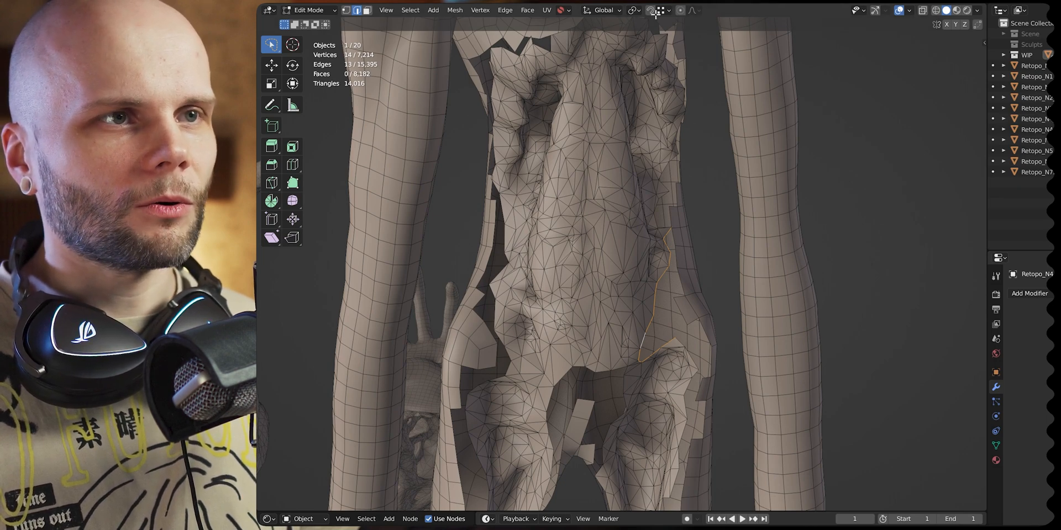
{"action": "middle_click_drag", "start_coordinate": [710, 346], "coordinate": [714, 309]}
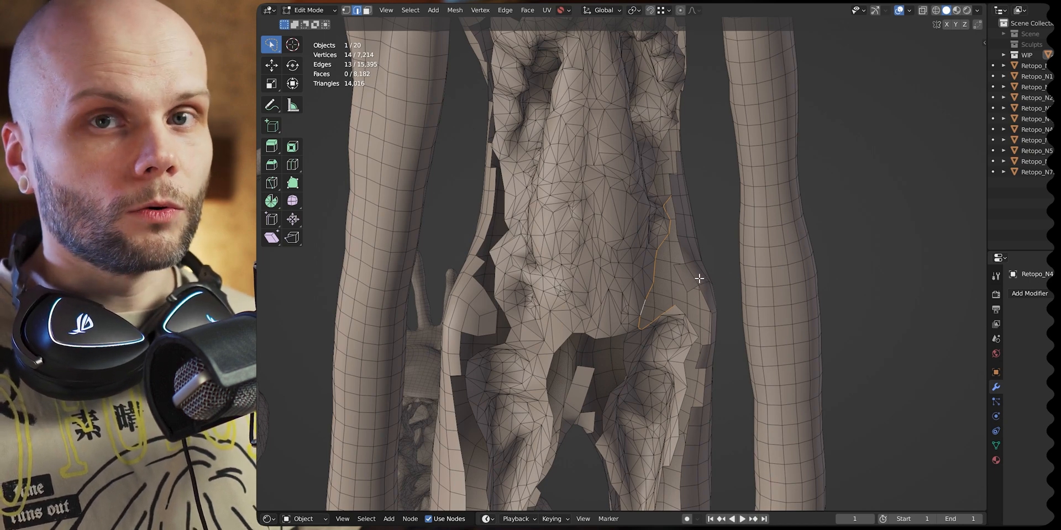
{"action": "scroll", "coordinate": [484, 385], "scroll_direction": "down", "scroll_amount": 2}
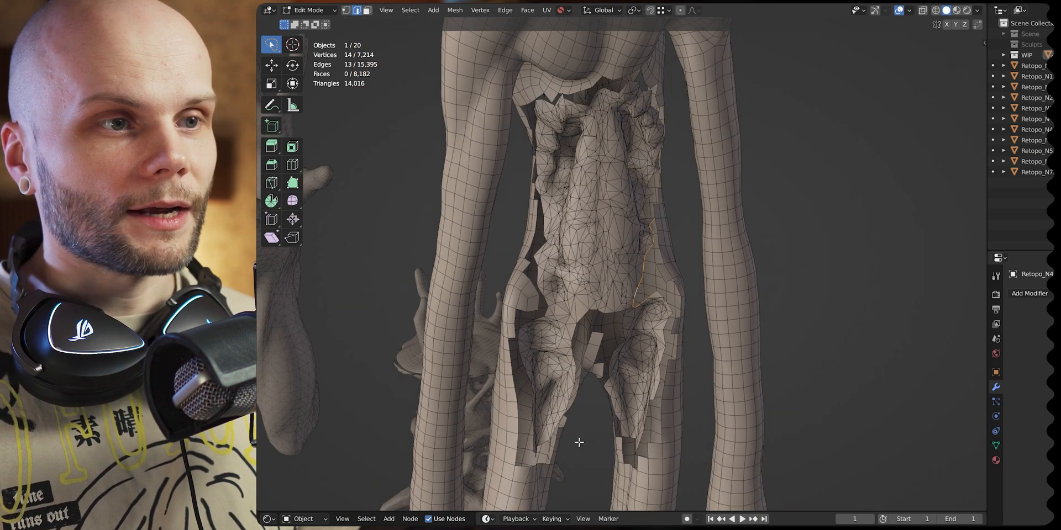
{"action": "scroll", "coordinate": [641, 364], "scroll_direction": "up", "scroll_amount": 6}
{"action": "middle_click_drag", "start_coordinate": [682, 334], "coordinate": [682, 333]}
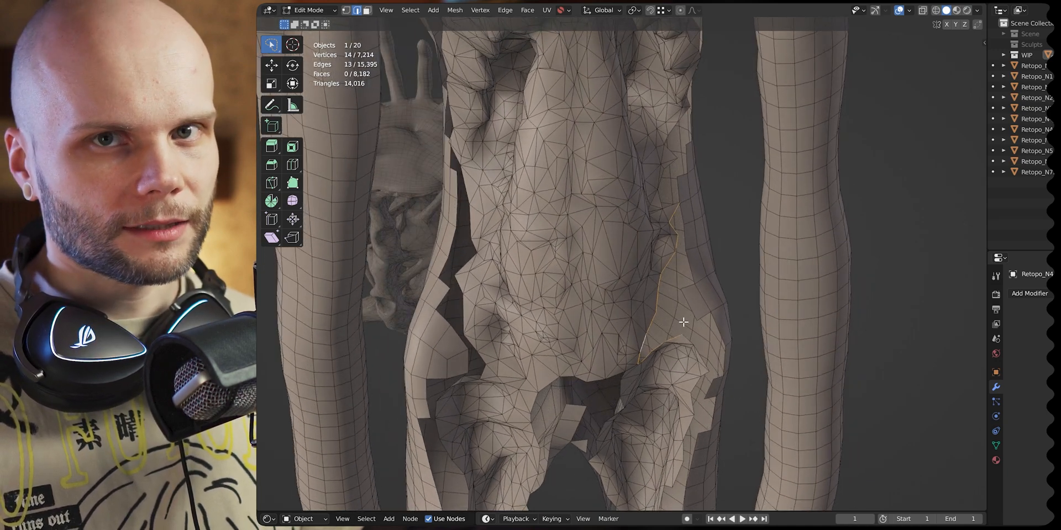
{"action": "middle_click_drag", "start_coordinate": [672, 256], "coordinate": [635, 261]}
{"action": "left_click", "coordinate": [646, 291]}
{"action": "left_click", "coordinate": [646, 285], "text": "alt"}
{"action": "middle_click_drag", "start_coordinate": [635, 260], "coordinate": [666, 256], "text": "shift"}
{"action": "middle_click_drag", "start_coordinate": [484, 364], "coordinate": [625, 306]}
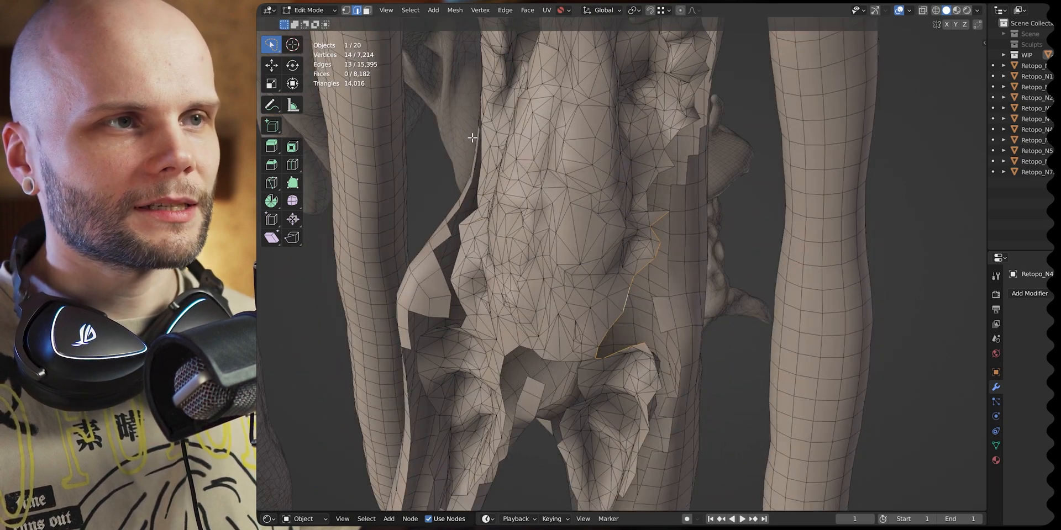
Try to extend the selected border edges with Select Boundary Loop.
{"action": "left_click", "coordinate": [411, 10]}
{"action": "mouse_move", "coordinate": [449, 138]}
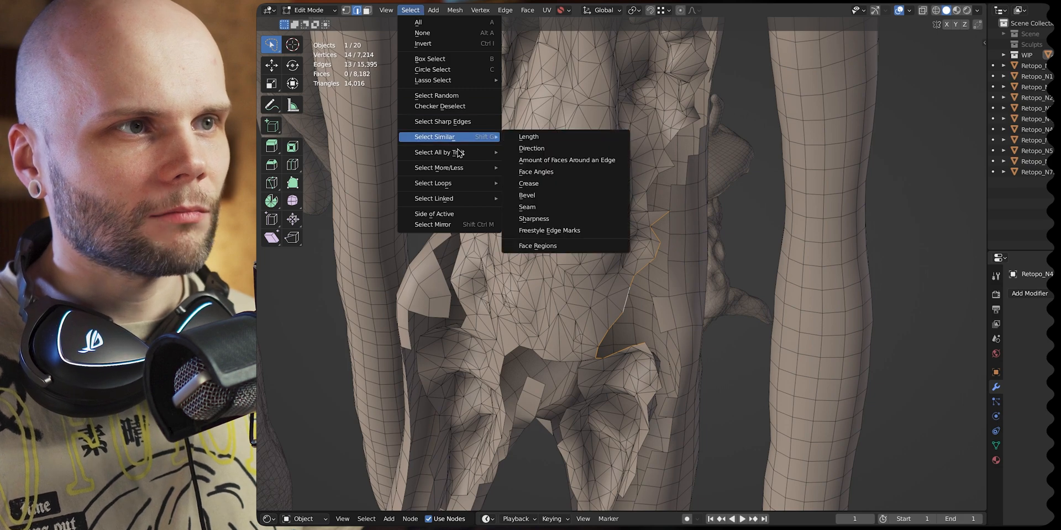
{"action": "mouse_move", "coordinate": [455, 155]}
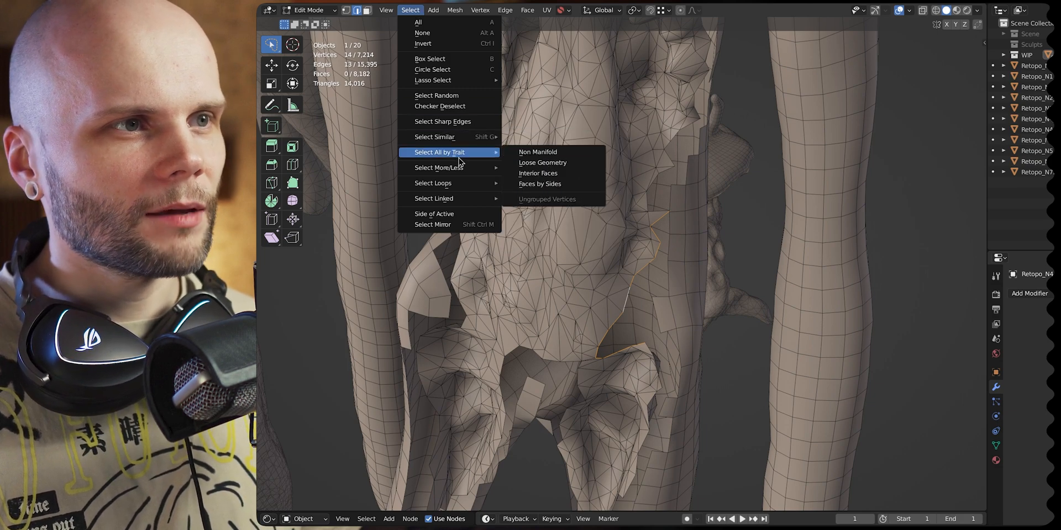
{"action": "mouse_move", "coordinate": [453, 183]}
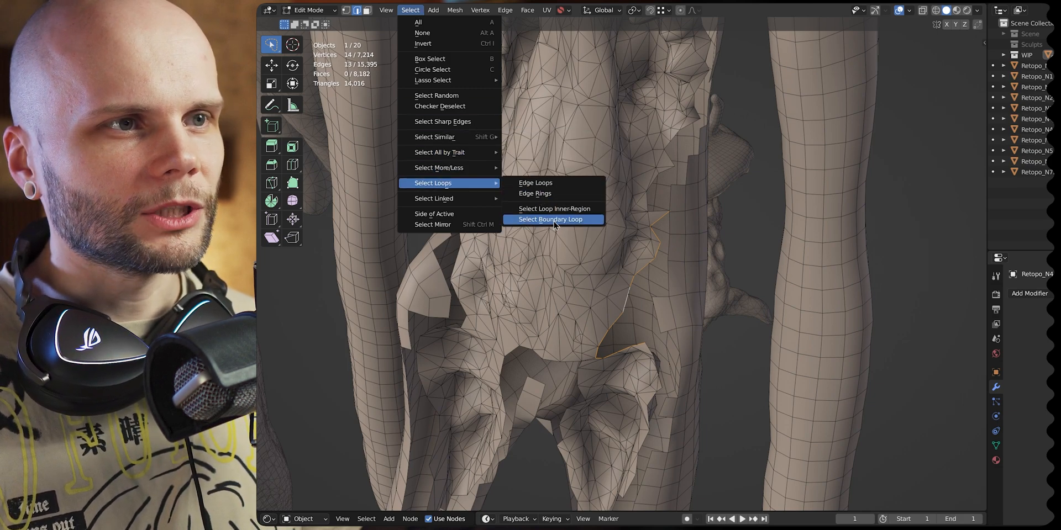
{"action": "left_click", "coordinate": [554, 220]}
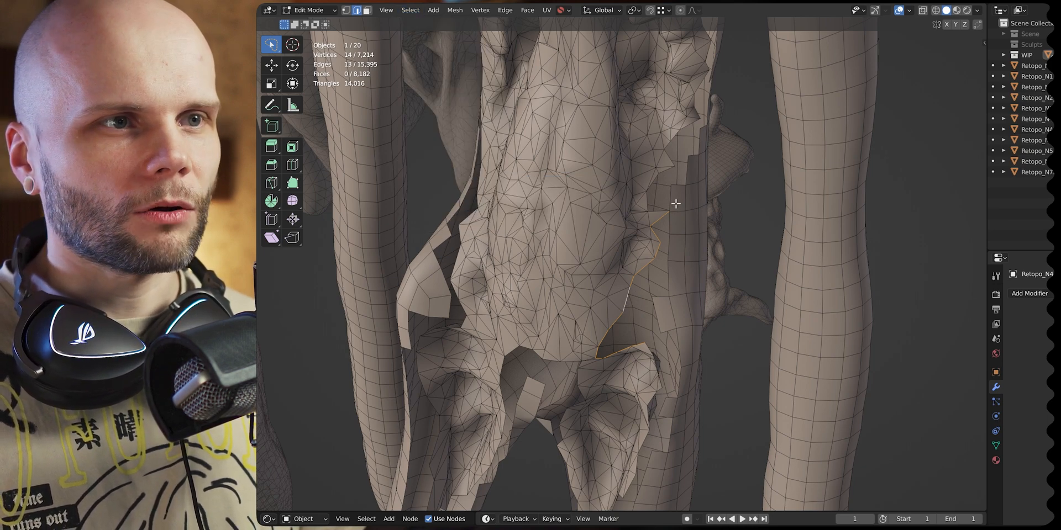
{"action": "middle_click_drag", "start_coordinate": [680, 227], "coordinate": [696, 237]}
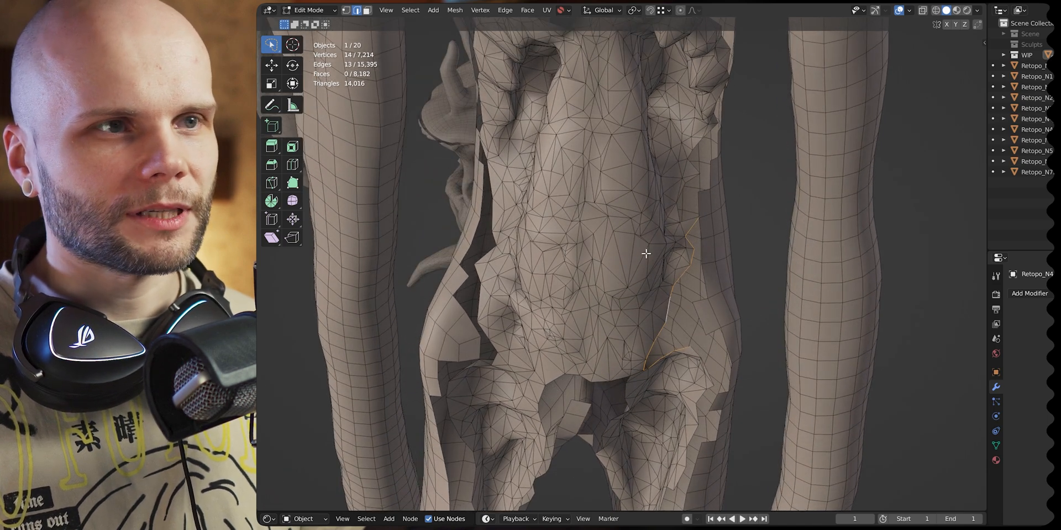
{"action": "middle_click_drag", "start_coordinate": [636, 263], "coordinate": [622, 266]}
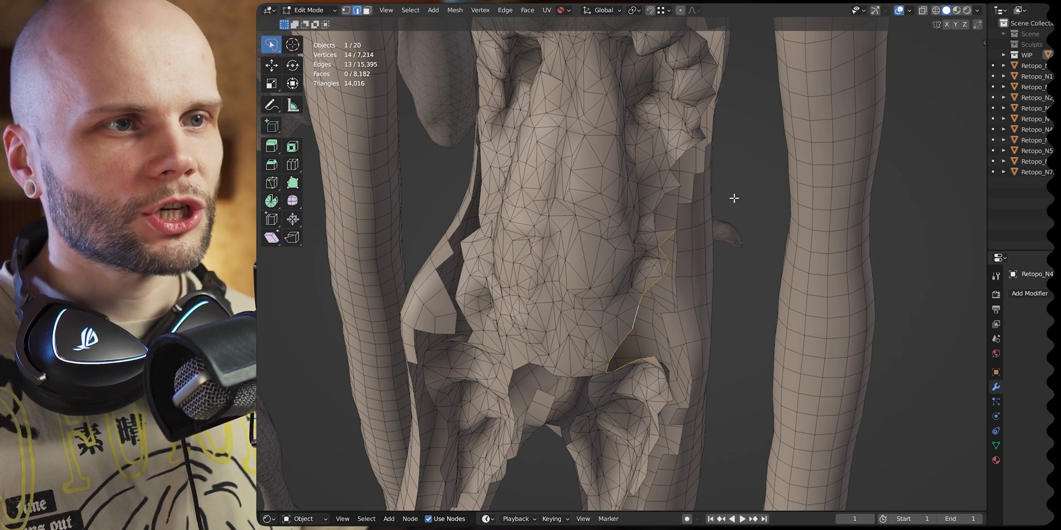
Select all open border edges of the mesh with Select Similar by Amount of Faces Around an Edge.
{"action": "key", "text": "shift+g"}
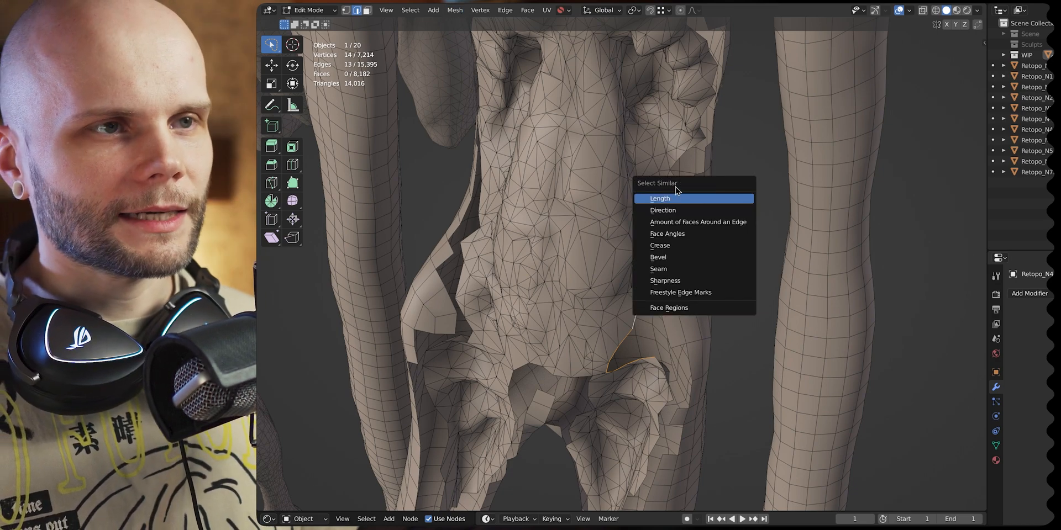
{"action": "left_click", "coordinate": [410, 10]}
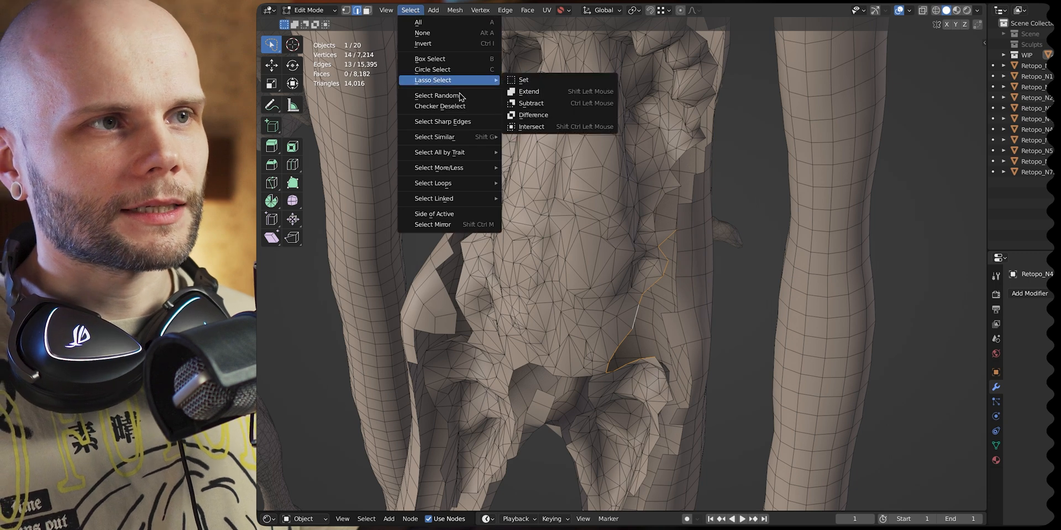
{"action": "mouse_move", "coordinate": [477, 137]}
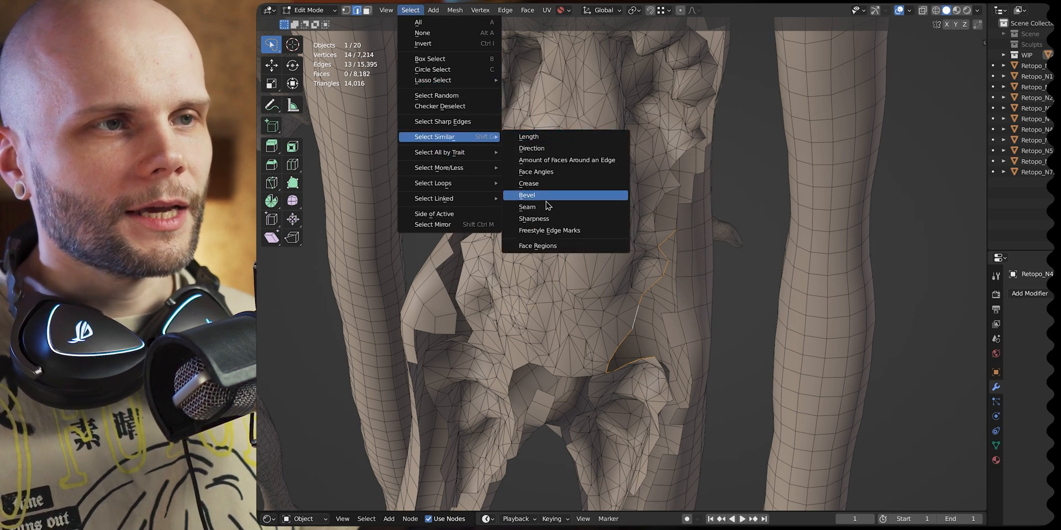
{"action": "left_click", "coordinate": [593, 161]}
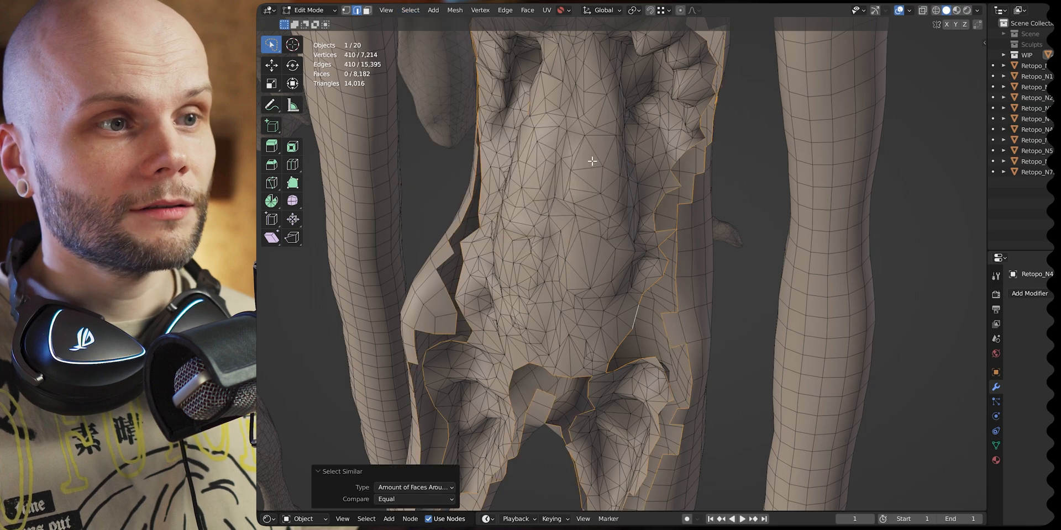
{"action": "key", "text": "KP_Decimal"}
{"action": "scroll", "coordinate": [683, 227], "scroll_direction": "up", "scroll_amount": 4}
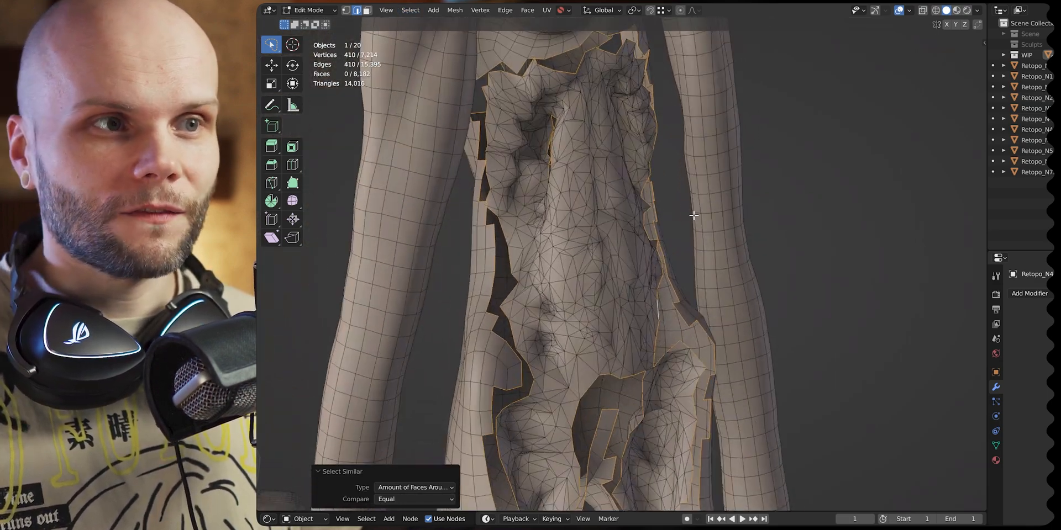
{"action": "mouse_move", "coordinate": [663, 206]}
{"action": "middle_mouse_down"}
{"action": "mouse_move", "coordinate": [625, 216]}
{"action": "mouse_move", "coordinate": [847, 246]}
{"action": "mouse_move", "coordinate": [710, 351]}
{"action": "mouse_move", "coordinate": [753, 310]}
{"action": "mouse_move", "coordinate": [868, 274]}
{"action": "middle_mouse_up"}
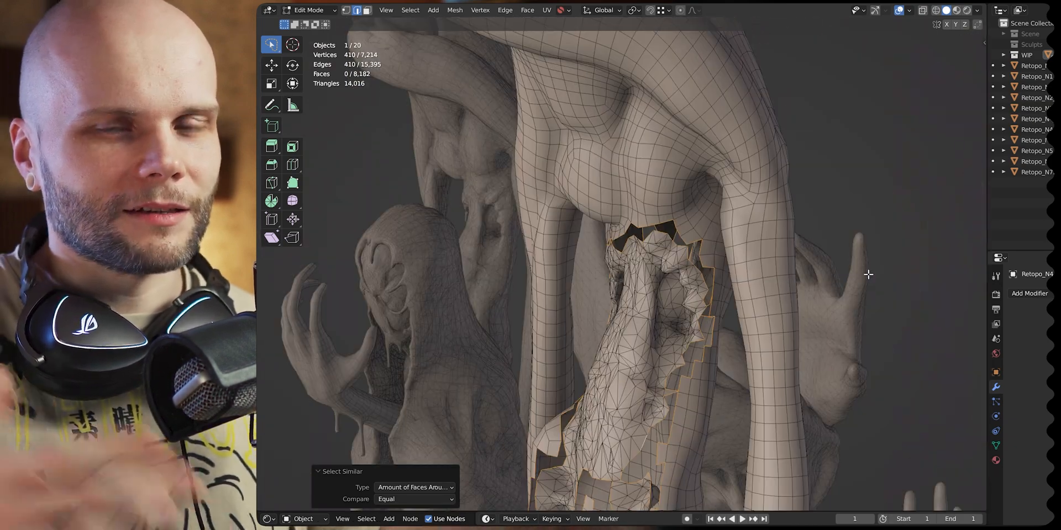
{"action": "middle_click_drag", "start_coordinate": [808, 330], "coordinate": [839, 253]}
{"action": "mouse_move", "coordinate": [701, 191]}
{"action": "middle_mouse_down", "text": "shift"}
{"action": "mouse_move", "coordinate": [767, 340]}
{"action": "mouse_move", "coordinate": [730, 230]}
{"action": "mouse_move", "coordinate": [699, 249]}
{"action": "middle_mouse_up", "text": "shift"}
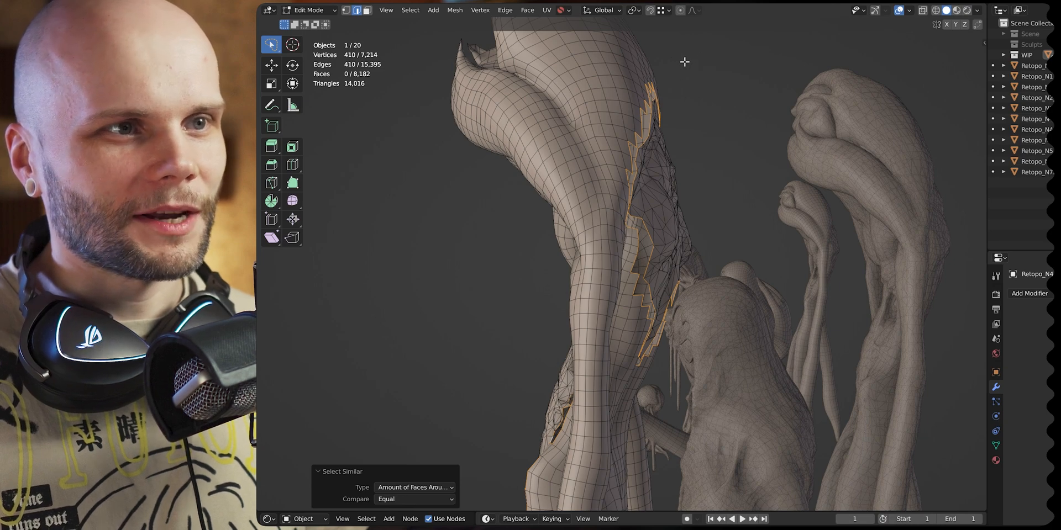
Deselect the border edges around the upper body hole using X-ray display, keeping the torso and hip borders selected.
{"action": "mouse_move", "coordinate": [624, 63]}
{"action": "left_mouse_down", "text": "ctrl"}
{"action": "mouse_move", "coordinate": [632, 310]}
{"action": "mouse_move", "coordinate": [729, 243]}
{"action": "mouse_move", "coordinate": [721, 213]}
{"action": "left_mouse_up", "text": "ctrl"}
{"action": "middle_click_drag", "start_coordinate": [721, 213], "coordinate": [501, 207]}
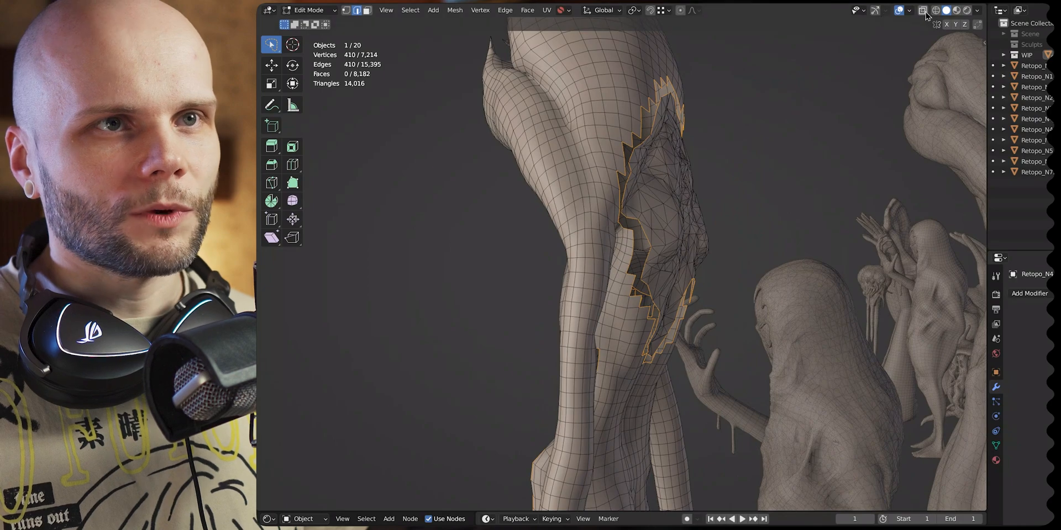
{"action": "left_click", "coordinate": [935, 10]}
{"action": "left_click", "coordinate": [946, 10]}
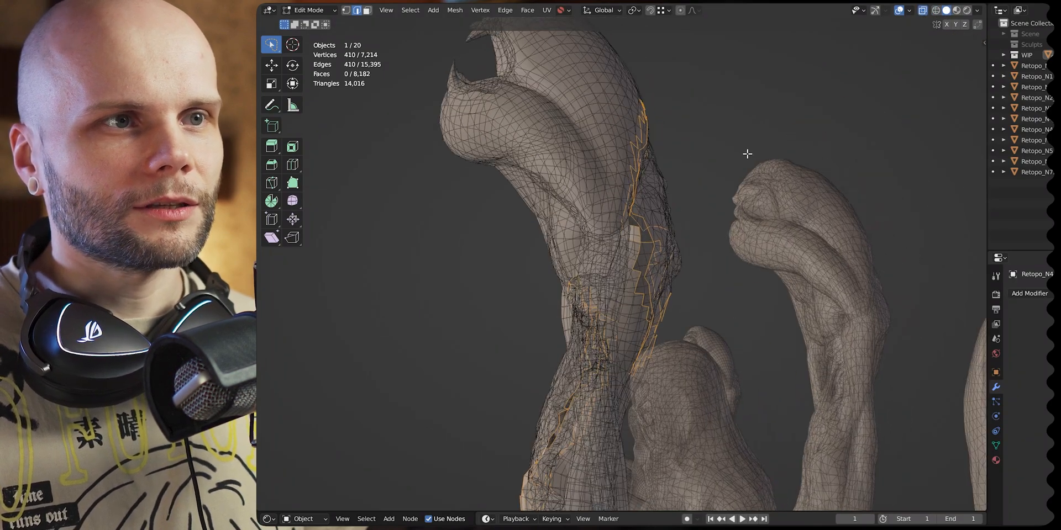
{"action": "middle_click_drag", "start_coordinate": [746, 154], "coordinate": [718, 220]}
{"action": "key", "text": "g"}
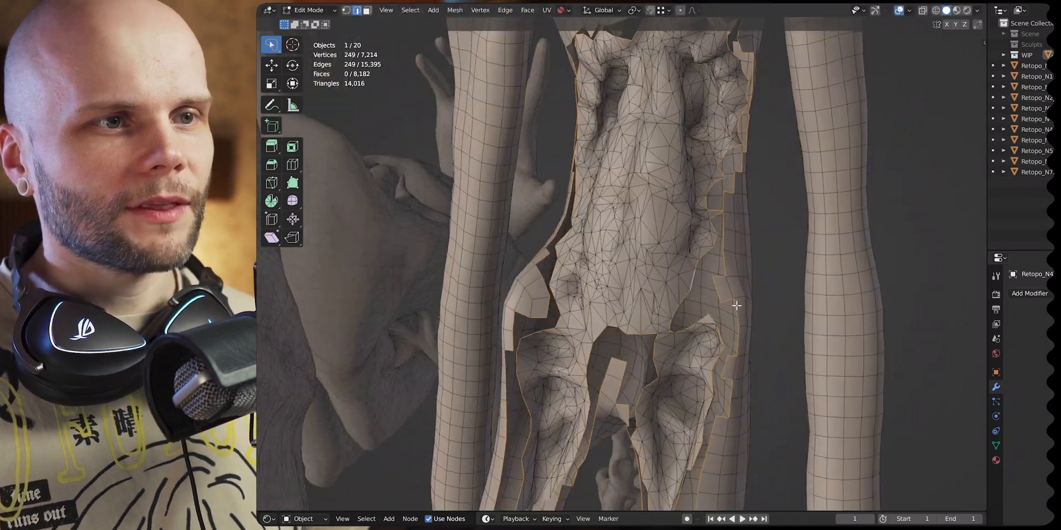
{"action": "middle_click_drag", "start_coordinate": [737, 305], "coordinate": [745, 211], "text": "shift"}
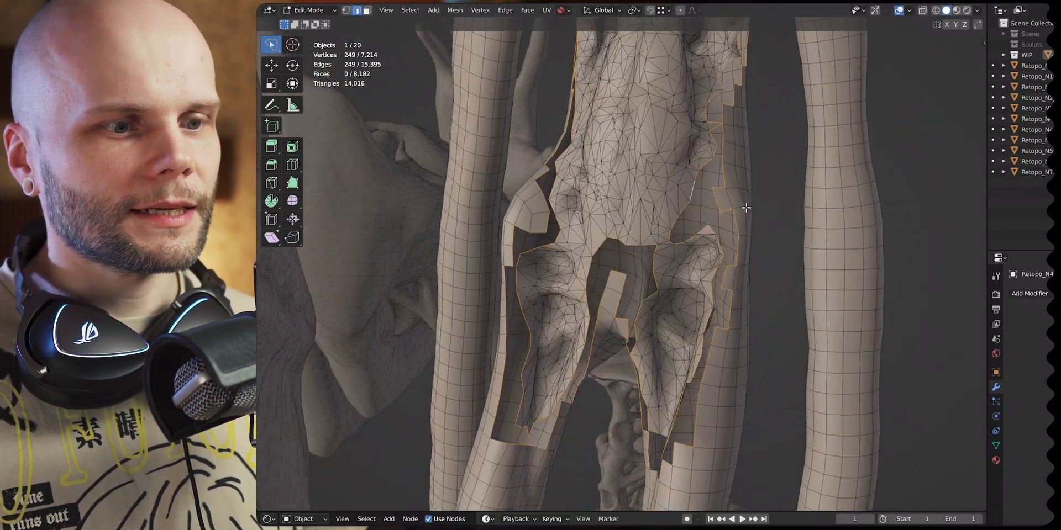
Try to join all the selected torso and hip borders at once with Bridge Edge Loops, and check the resulting faces.
{"action": "key", "text": "ctrl+e"}
{"action": "middle_click_drag", "start_coordinate": [755, 190], "coordinate": [729, 170]}
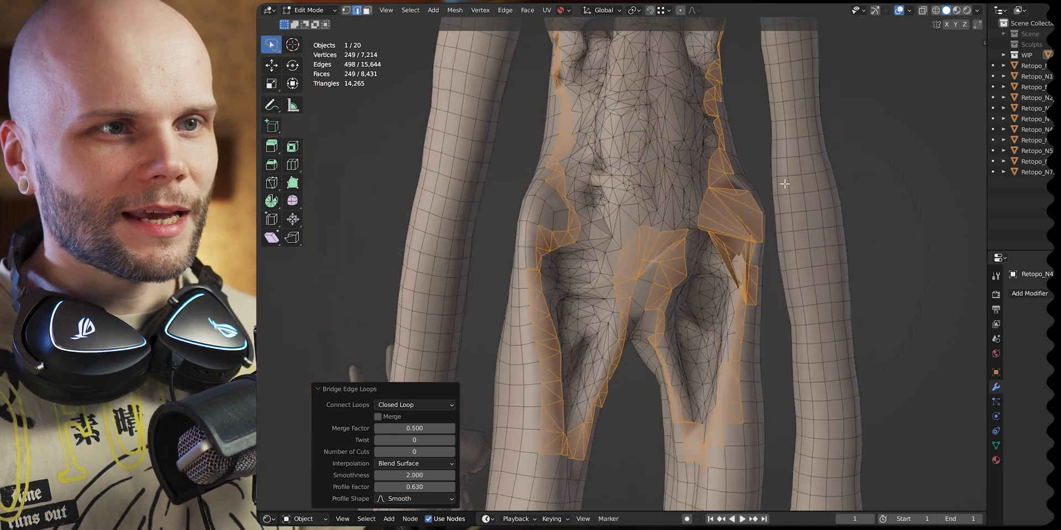
{"action": "middle_click_drag", "start_coordinate": [685, 203], "coordinate": [533, 233]}
{"action": "middle_click_drag", "start_coordinate": [679, 199], "coordinate": [607, 169]}
{"action": "middle_click_drag", "start_coordinate": [697, 320], "coordinate": [698, 219], "text": "shift"}
{"action": "middle_click_drag", "start_coordinate": [715, 304], "coordinate": [697, 205], "text": "shift"}
{"action": "key", "text": "ctrl+z"}
Connect the upper edge of the loose inner thigh strip to the torso patch's lower border edge with a face.
{"action": "middle_click_drag", "start_coordinate": [676, 237], "coordinate": [674, 262]}
{"action": "scroll", "coordinate": [696, 259], "scroll_direction": "up", "scroll_amount": 2}
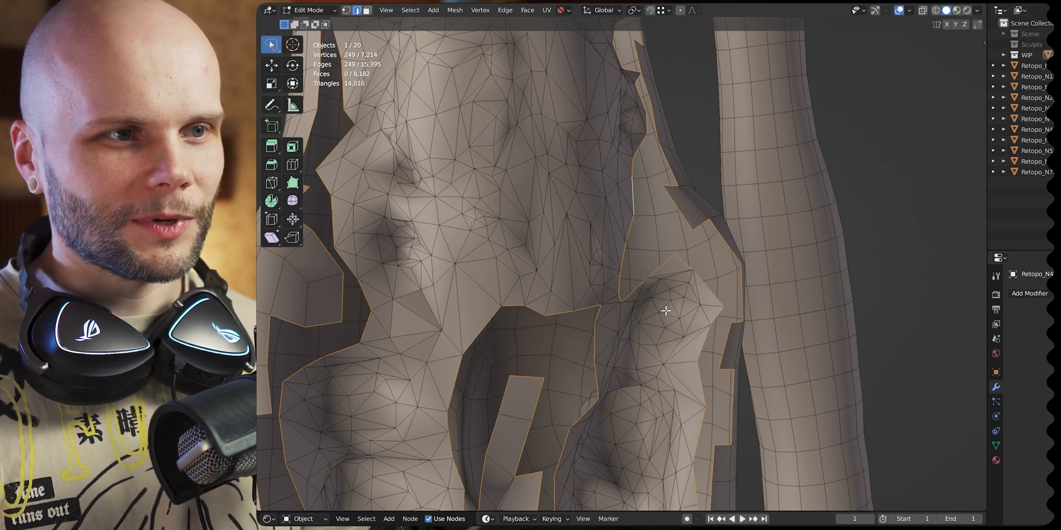
{"action": "middle_click_drag", "start_coordinate": [709, 280], "coordinate": [730, 317]}
{"action": "scroll", "coordinate": [705, 329], "scroll_direction": "down", "scroll_amount": 1}
{"action": "middle_click_drag", "start_coordinate": [680, 340], "coordinate": [724, 227], "text": "shift"}
{"action": "scroll", "coordinate": [715, 230], "scroll_direction": "up", "scroll_amount": 1}
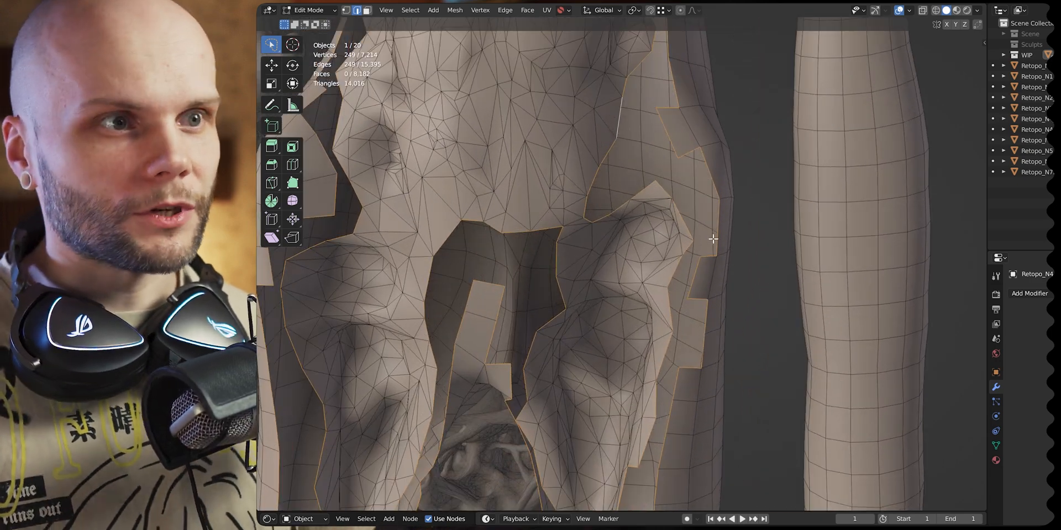
{"action": "left_click", "coordinate": [713, 239]}
{"action": "middle_click_drag", "start_coordinate": [713, 239], "coordinate": [730, 185]}
{"action": "scroll", "coordinate": [736, 206], "scroll_direction": "up", "scroll_amount": 1}
{"action": "middle_click_drag", "start_coordinate": [500, 298], "coordinate": [532, 273]}
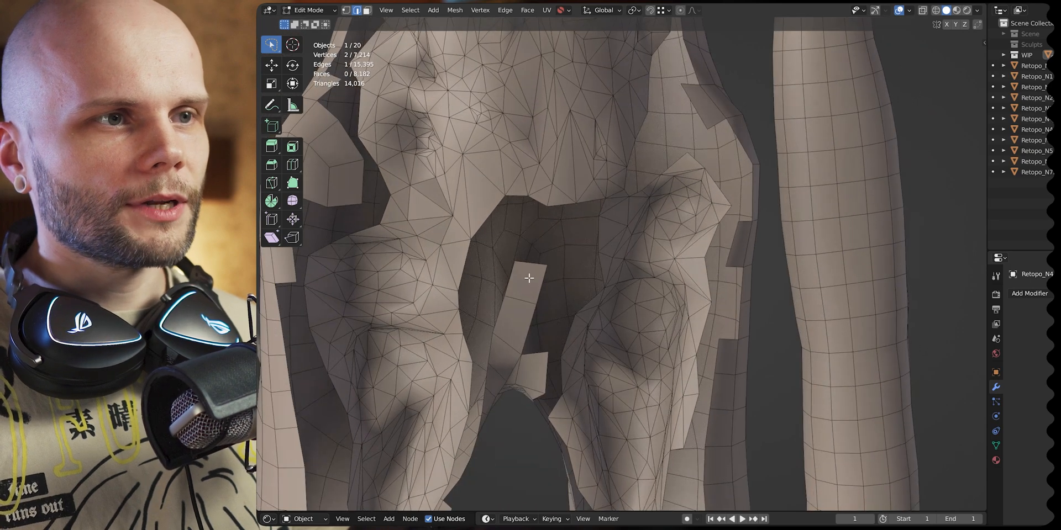
{"action": "scroll", "coordinate": [637, 224], "scroll_direction": "down", "scroll_amount": 5}
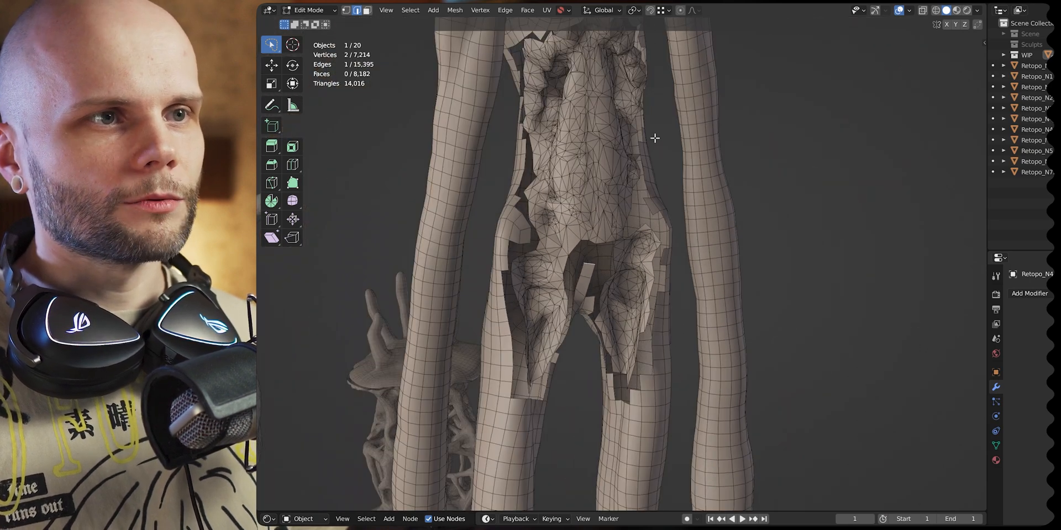
{"action": "scroll", "coordinate": [575, 238], "scroll_direction": "up", "scroll_amount": 4}
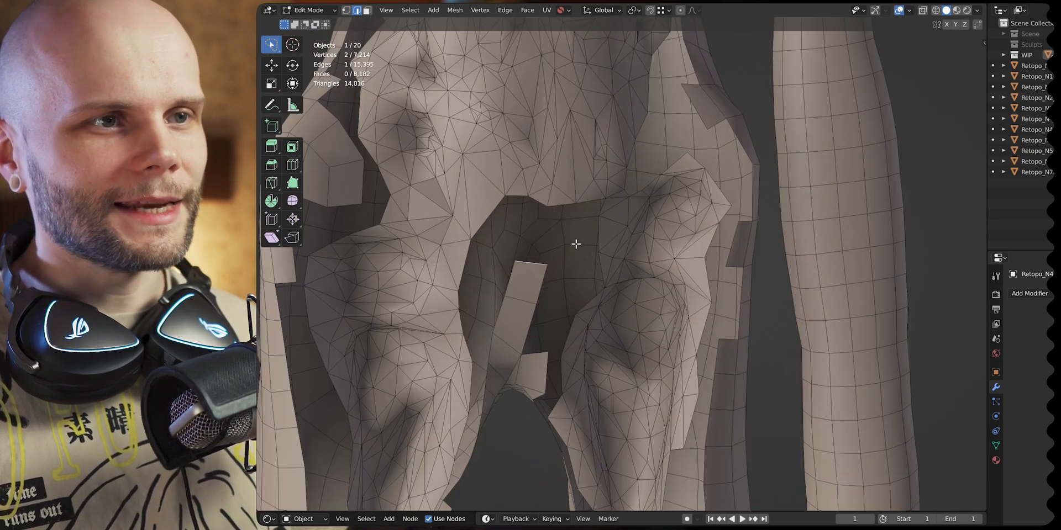
{"action": "left_click", "coordinate": [583, 212], "text": "shift"}
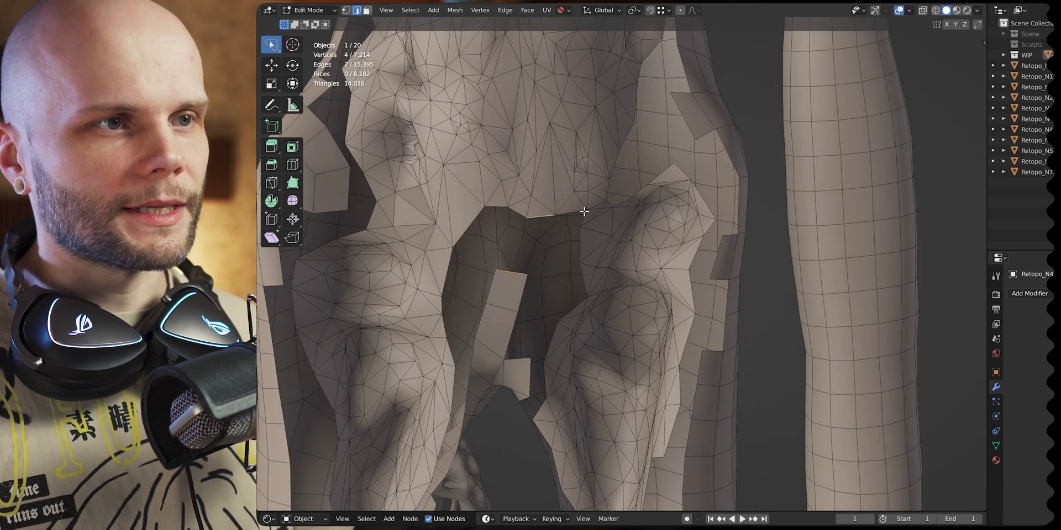
{"action": "key", "text": "f"}
Connect a border edge of the hip patch to the facing outer thigh border edge with a face.
{"action": "middle_click_drag", "start_coordinate": [700, 236], "coordinate": [623, 230]}
{"action": "left_click", "coordinate": [668, 212]}
{"action": "left_click", "coordinate": [698, 216], "text": "shift"}
{"action": "key", "text": "f"}
Delete the protruding triangle on the torso patch's side border above the hip.
{"action": "left_click", "coordinate": [622, 228]}
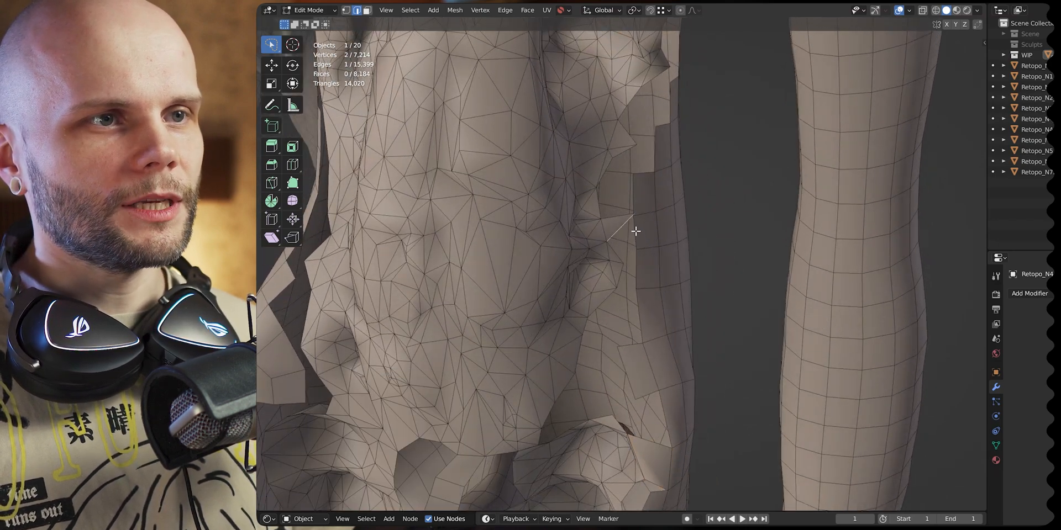
{"action": "key", "text": "3"}
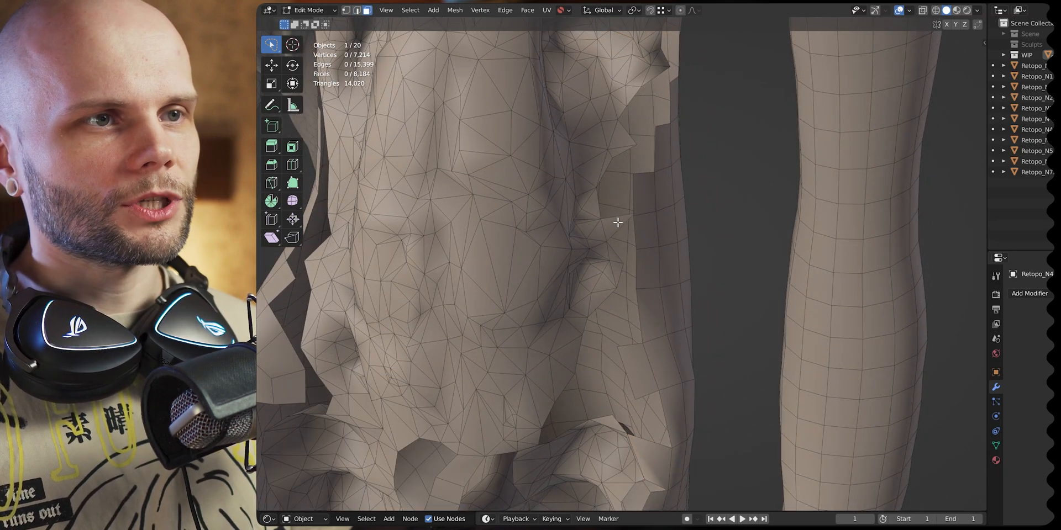
{"action": "left_click", "coordinate": [616, 223]}
{"action": "key", "text": "ctrl+x"}
{"action": "key", "text": "x"}
{"action": "left_click", "coordinate": [611, 229]}
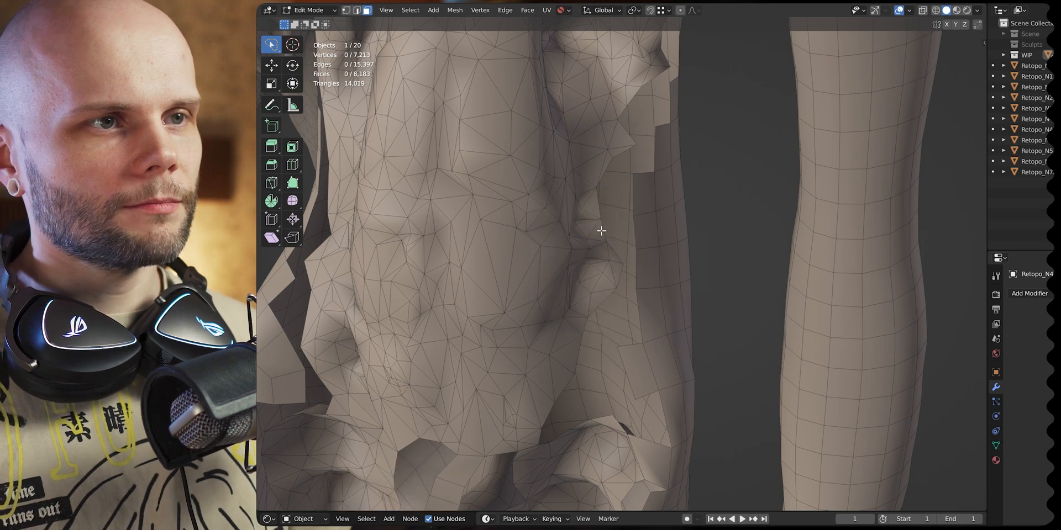
Bridge two pairs of facing border edges between the torso patch and the body's side, above the hip.
{"action": "key", "text": "2"}
{"action": "left_click", "coordinate": [603, 231]}
{"action": "left_click", "coordinate": [635, 232], "text": "shift"}
{"action": "key", "text": "f"}
{"action": "middle_click_drag", "start_coordinate": [626, 123], "coordinate": [587, 171]}
{"action": "left_click", "coordinate": [589, 178]}
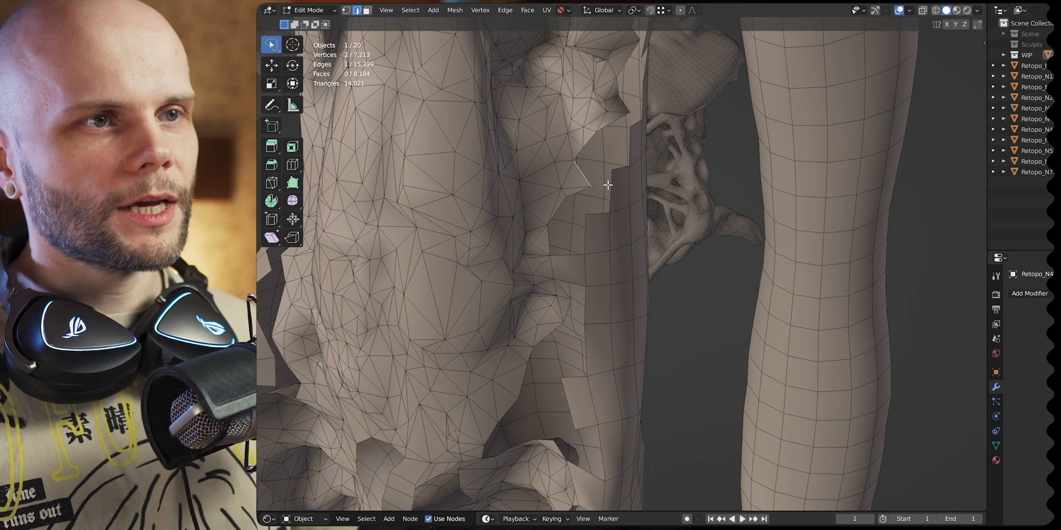
{"action": "left_click", "coordinate": [610, 187], "text": "shift"}
{"action": "key", "text": "f"}
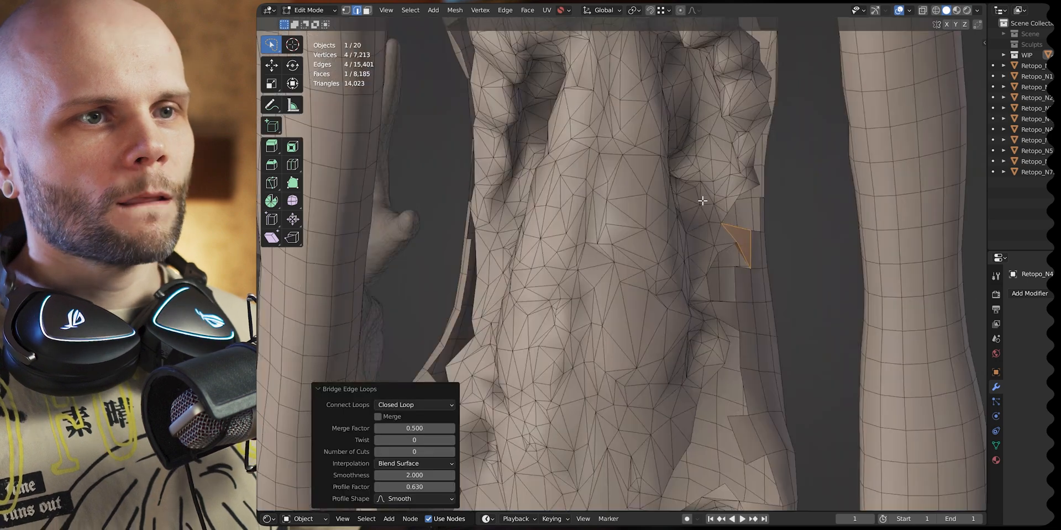
Fill the four-edged hole beside the hip with a face.
{"action": "key", "text": "ctrl+z"}
{"action": "key", "text": "ctrl+z"}
{"action": "key", "text": "ctrl+z"}
{"action": "middle_click_drag", "start_coordinate": [751, 225], "coordinate": [735, 194]}
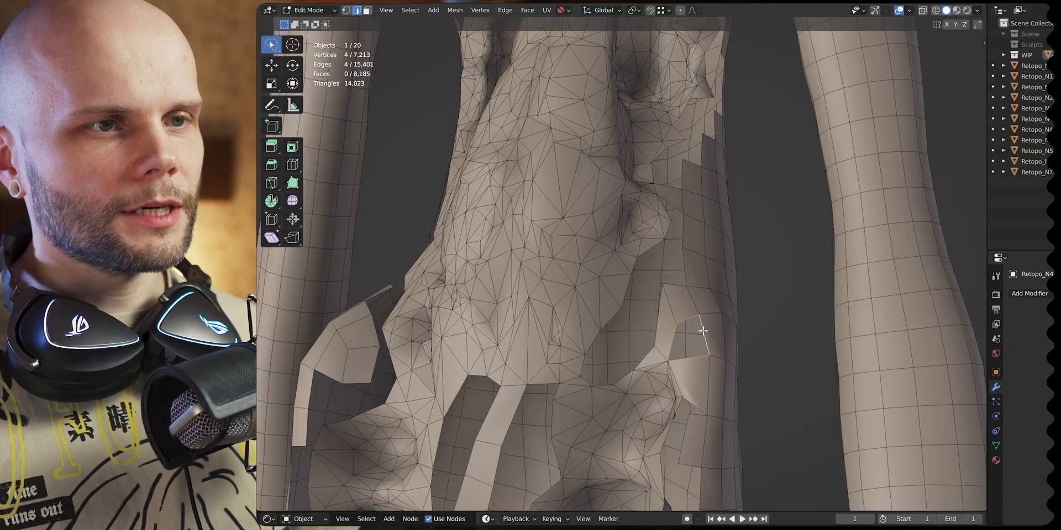
{"action": "key", "text": "f"}
Bridge an upper border edge of the torso patch to the facing border edge under the chest.
{"action": "middle_click_drag", "start_coordinate": [707, 190], "coordinate": [700, 98]}
{"action": "left_click", "coordinate": [696, 97]}
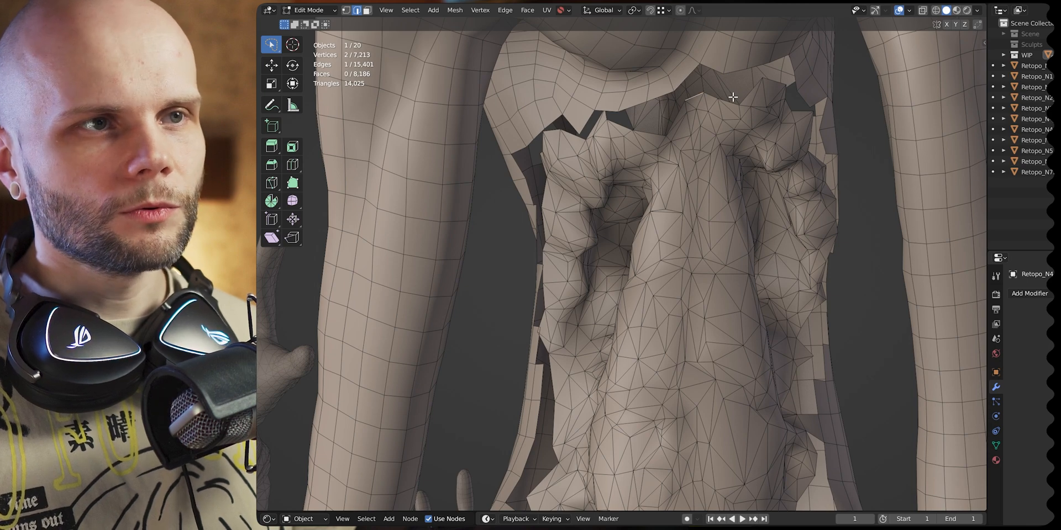
{"action": "key", "text": "shift+r"}
Select an outer thigh border, then extend it to all open borders with Select Similar by Amount of Faces Around an Edge.
{"action": "scroll", "coordinate": [663, 119], "scroll_direction": "down", "scroll_amount": 2}
{"action": "middle_click_drag", "start_coordinate": [649, 124], "coordinate": [645, 46], "text": "shift"}
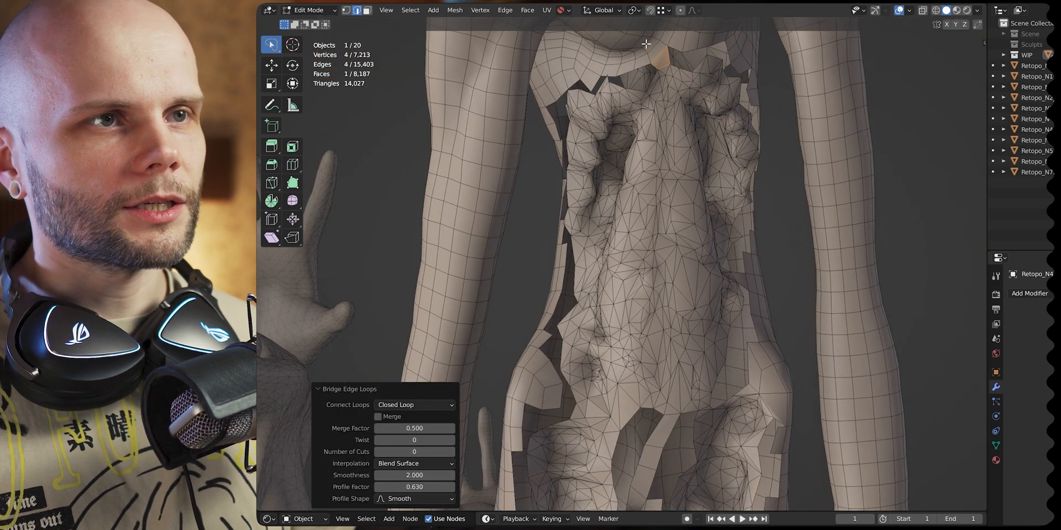
{"action": "middle_click_drag", "start_coordinate": [707, 407], "coordinate": [680, 214], "text": "shift"}
{"action": "middle_click_drag", "start_coordinate": [657, 245], "coordinate": [707, 191]}
{"action": "middle_click_drag", "start_coordinate": [711, 269], "coordinate": [693, 256]}
{"action": "left_click", "coordinate": [788, 280], "text": "alt"}
{"action": "scroll", "coordinate": [693, 256], "scroll_direction": "up", "scroll_amount": 1}
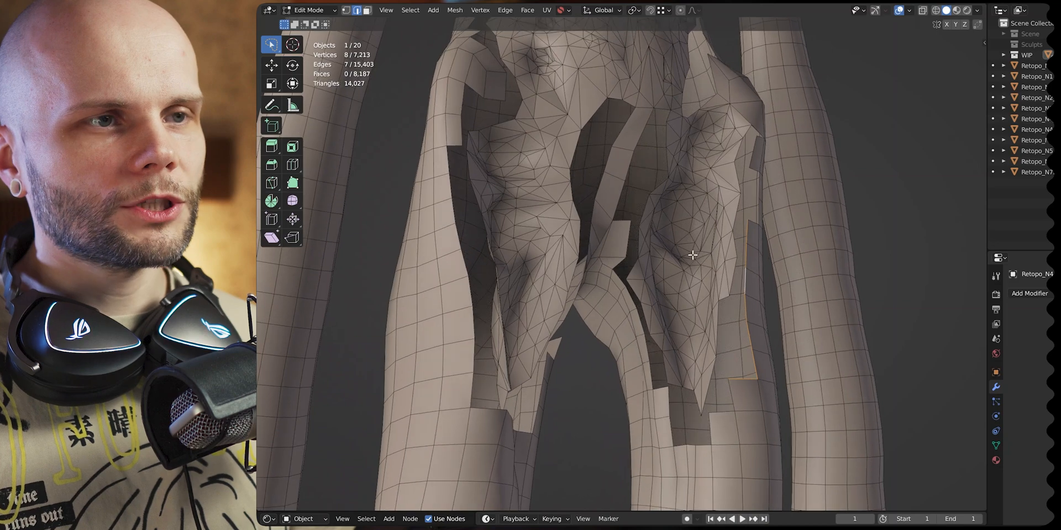
{"action": "left_click", "coordinate": [450, 13]}
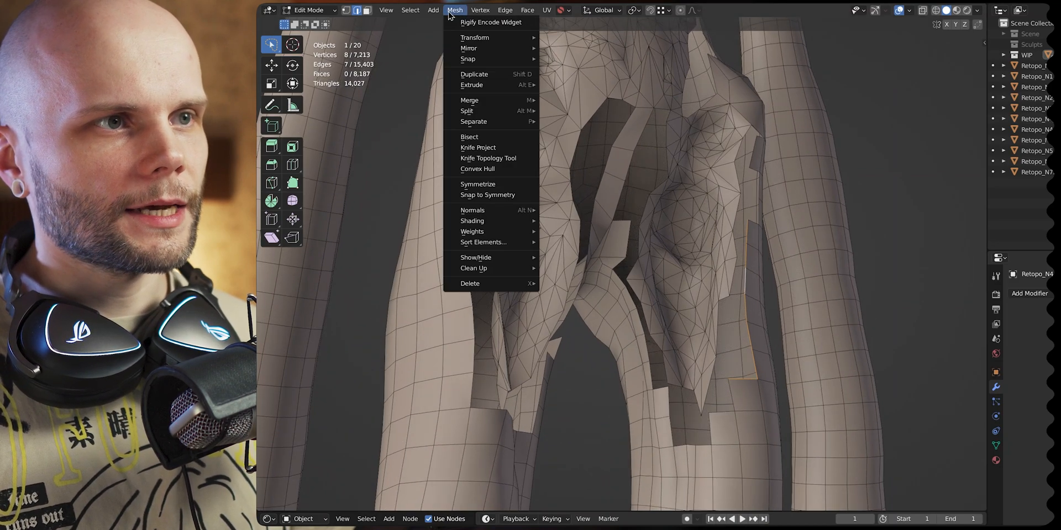
{"action": "key", "text": "shift+g"}
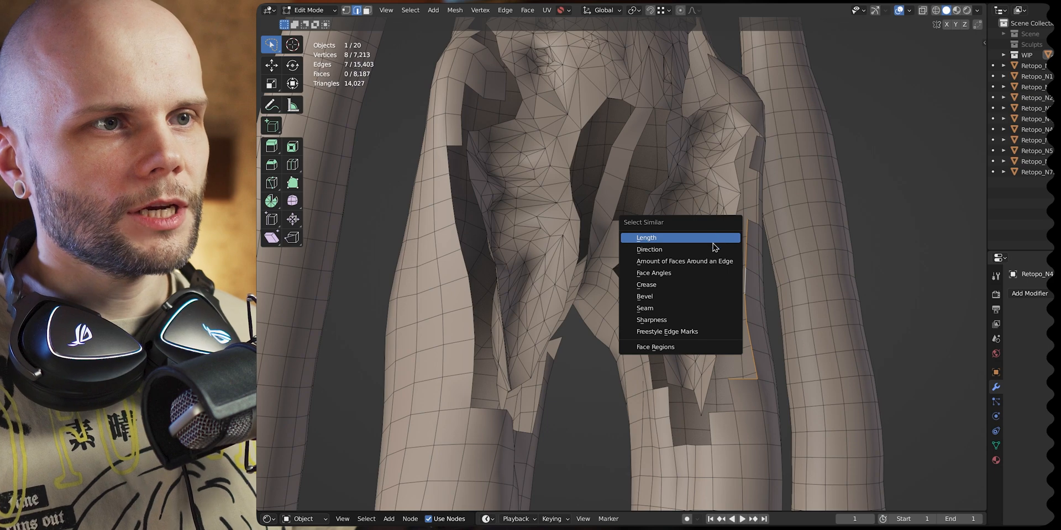
{"action": "left_click", "coordinate": [680, 237]}
Reduce the selection to the border edges around one thigh opening with a lasso selection.
{"action": "scroll", "coordinate": [646, 247], "scroll_direction": "down", "scroll_amount": 2}
{"action": "mouse_move", "coordinate": [631, 205]}
{"action": "right_mouse_down", "text": "ctrl"}
{"action": "mouse_move", "coordinate": [589, 249]}
{"action": "mouse_move", "coordinate": [584, 291]}
{"action": "mouse_move", "coordinate": [605, 409]}
{"action": "mouse_move", "coordinate": [707, 366]}
{"action": "mouse_move", "coordinate": [711, 210]}
{"action": "mouse_move", "coordinate": [670, 194]}
{"action": "right_mouse_up", "text": "ctrl"}
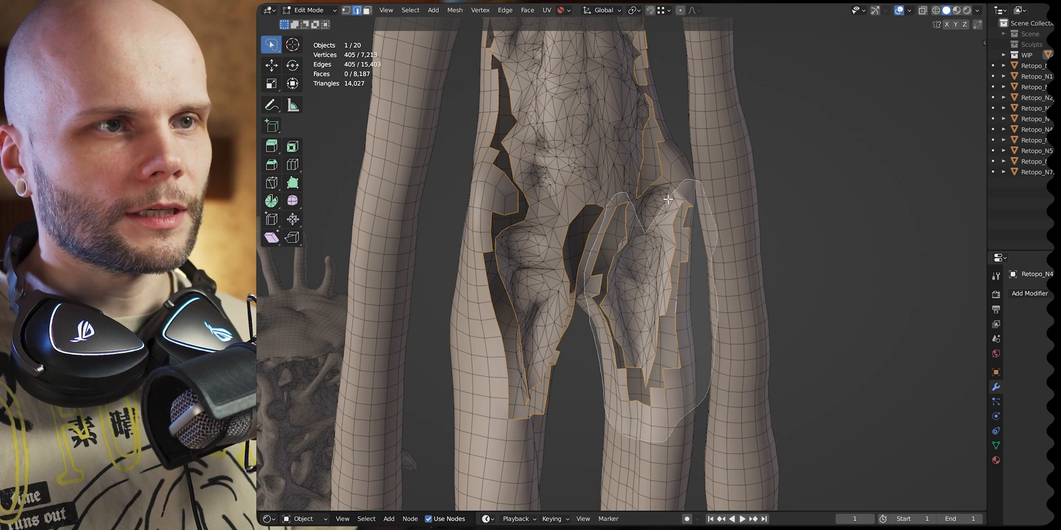
{"action": "left_click_drag", "start_coordinate": [671, 194], "coordinate": [658, 216]}
{"action": "scroll", "coordinate": [669, 228], "scroll_direction": "up", "scroll_amount": 2}
{"action": "mouse_move", "coordinate": [669, 229]}
{"action": "middle_mouse_down"}
{"action": "mouse_move", "coordinate": [507, 227]}
{"action": "mouse_move", "coordinate": [516, 176]}
{"action": "mouse_move", "coordinate": [674, 216]}
{"action": "mouse_move", "coordinate": [662, 217]}
{"action": "mouse_move", "coordinate": [688, 210]}
{"action": "middle_mouse_up"}
{"action": "scroll", "coordinate": [661, 218], "scroll_direction": "up", "scroll_amount": 1}
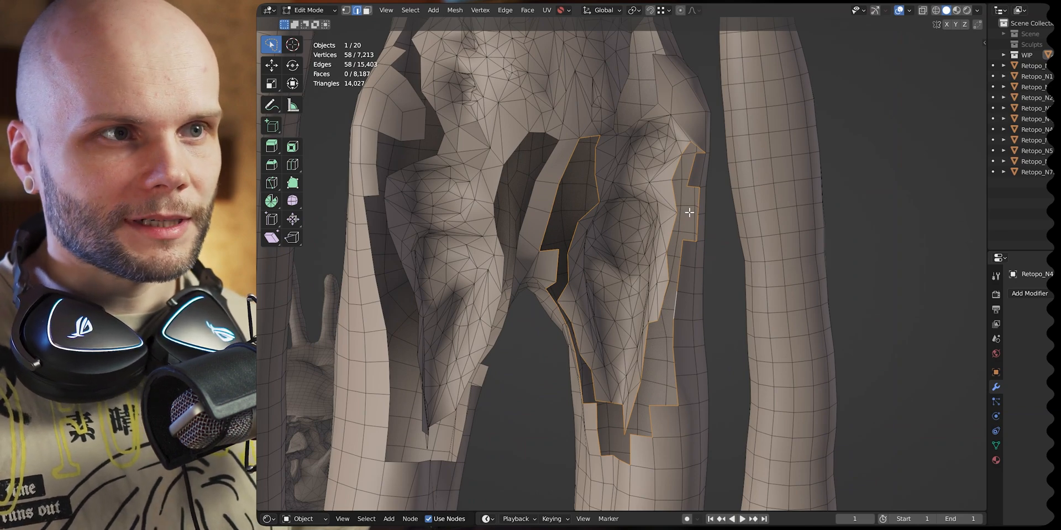
{"action": "middle_click_drag", "start_coordinate": [580, 326], "coordinate": [611, 319]}
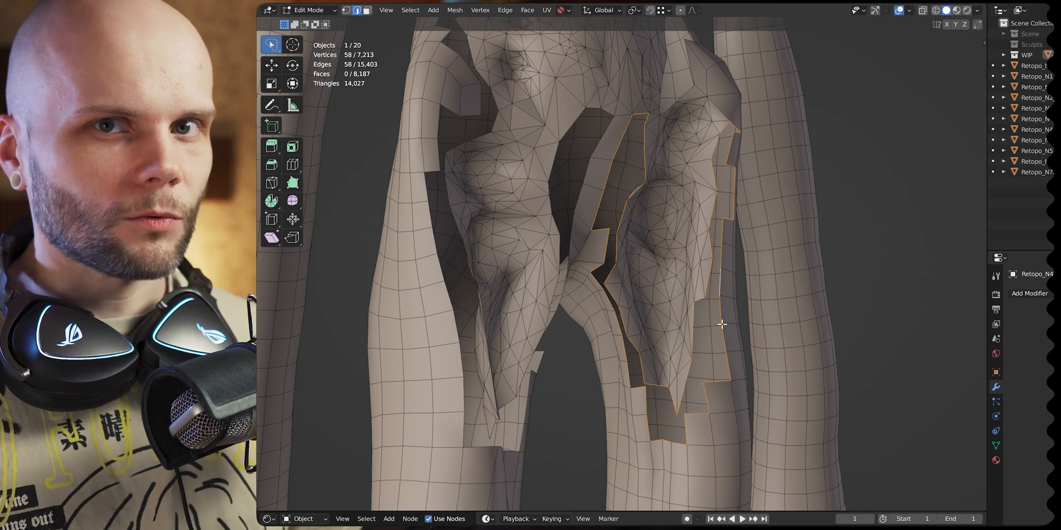
Try to close the selected thigh opening with triangles using Fill.
{"action": "key", "text": "ctrl+f"}
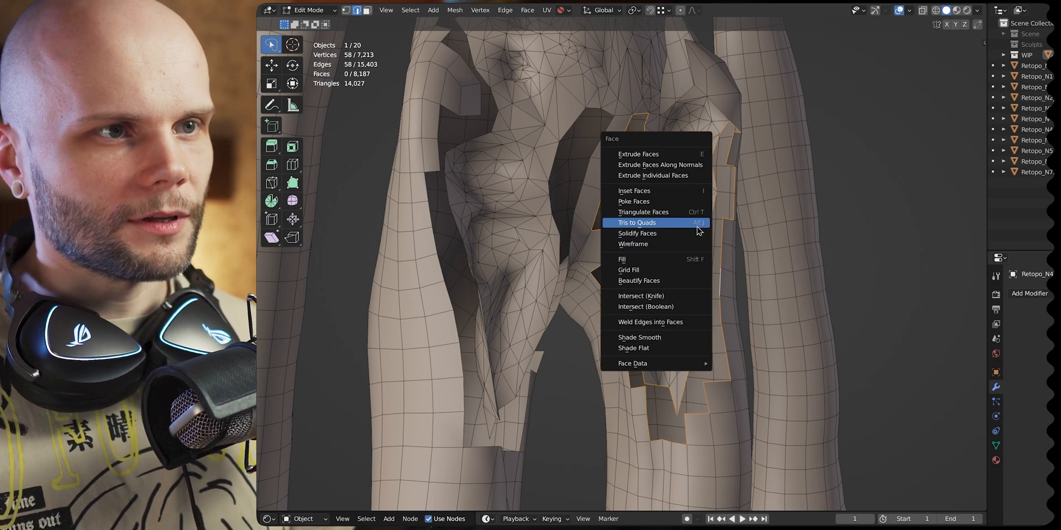
{"action": "right_click", "coordinate": [694, 263]}
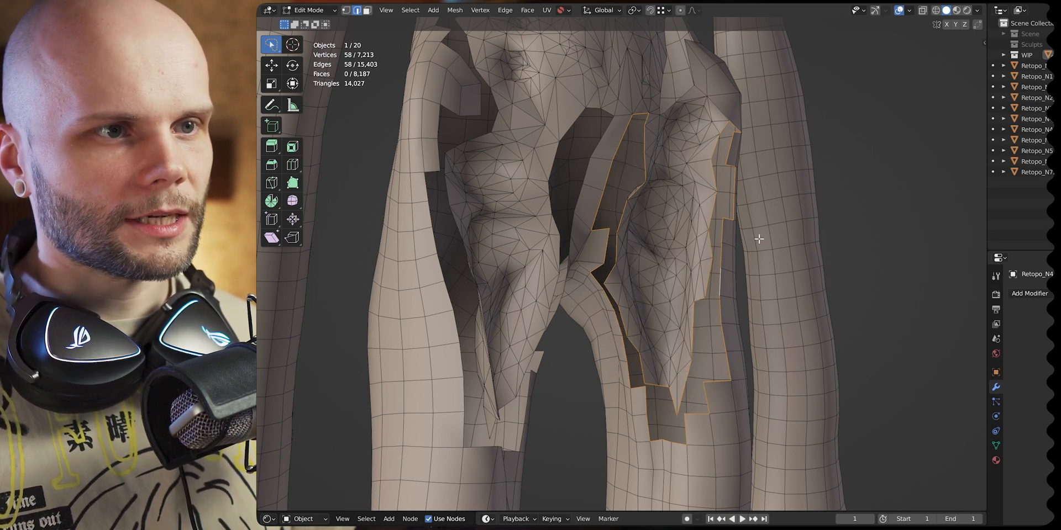
{"action": "key", "text": "shift+f"}
{"action": "scroll", "coordinate": [753, 259], "scroll_direction": "up", "scroll_amount": 1}
{"action": "mouse_move", "coordinate": [753, 260]}
{"action": "middle_mouse_down"}
{"action": "mouse_move", "coordinate": [725, 256]}
{"action": "mouse_move", "coordinate": [755, 246]}
{"action": "middle_mouse_up"}
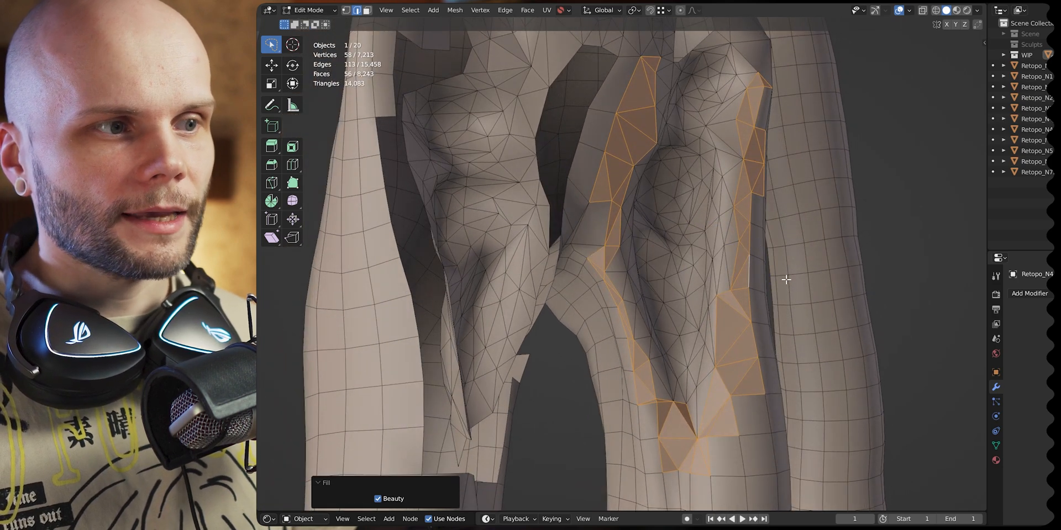
{"action": "key", "text": "ctrl+z"}
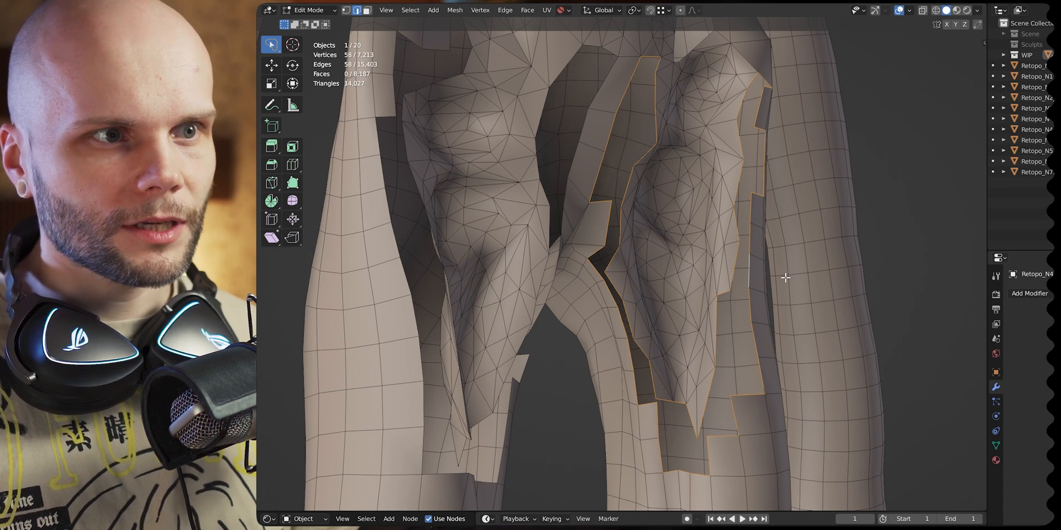
Try to close the thigh opening with a single n-gon face.
{"action": "key", "text": "f"}
{"action": "key", "text": "KP_Decimal"}
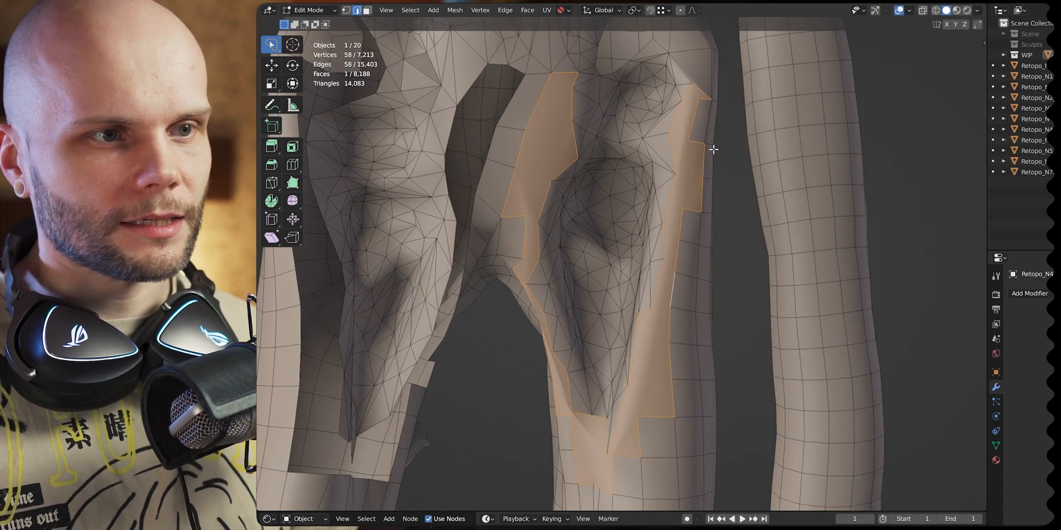
{"action": "middle_click_drag", "start_coordinate": [727, 211], "coordinate": [746, 200]}
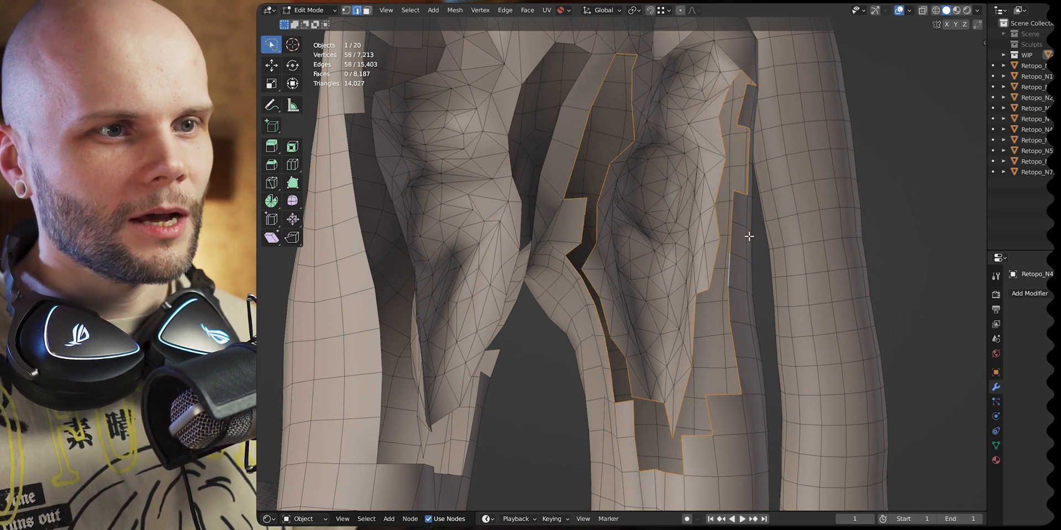
Apply the triangulated Fill to the thigh opening again for comparison with the n-gon, then undo it.
{"action": "key", "text": "alt+f"}
{"action": "middle_click_drag", "start_coordinate": [642, 236], "coordinate": [732, 256]}
{"action": "scroll", "coordinate": [732, 256], "scroll_direction": "up", "scroll_amount": 1}
{"action": "key", "text": "ctrl+z"}
{"action": "key", "text": "ctrl+z"}
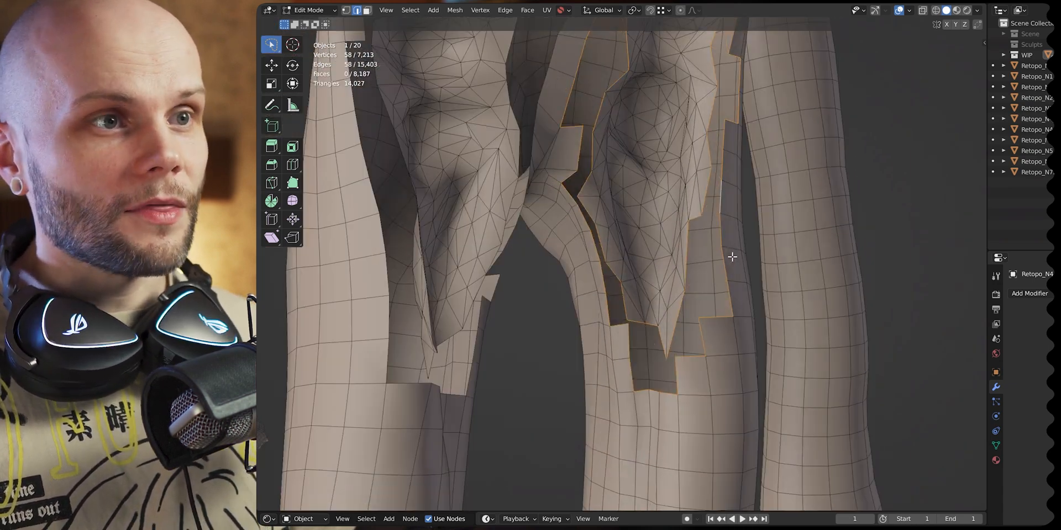
{"action": "key", "text": "alt+f"}
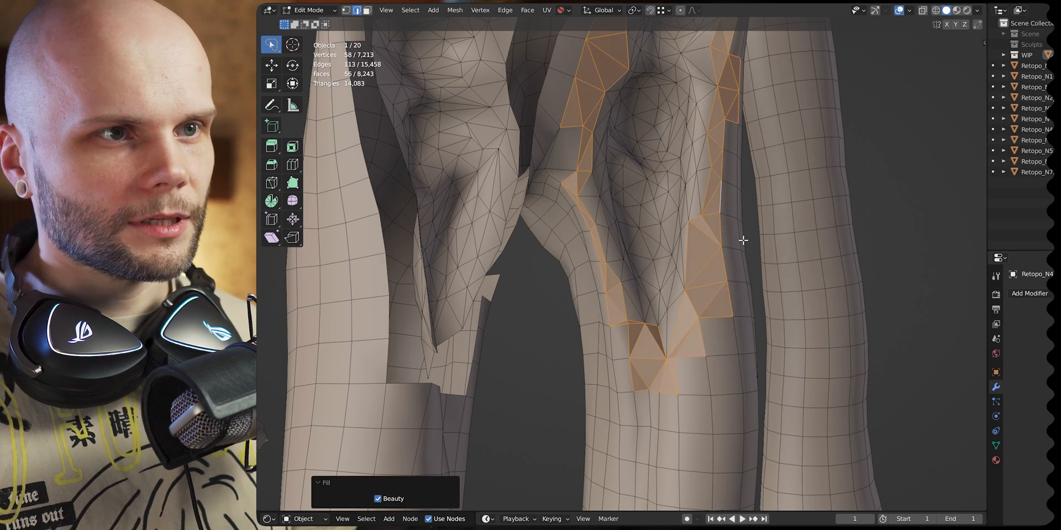
{"action": "key", "text": "ctrl+z"}
Try Grid Fill on the thigh opening with a span of 14, then undo it.
{"action": "key", "text": "ctrl+f"}
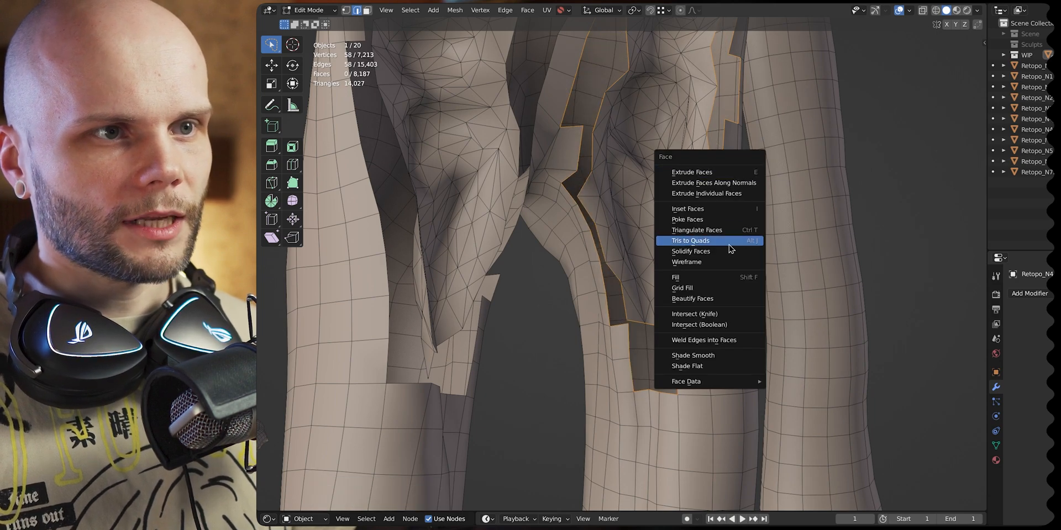
{"action": "left_click", "coordinate": [713, 288]}
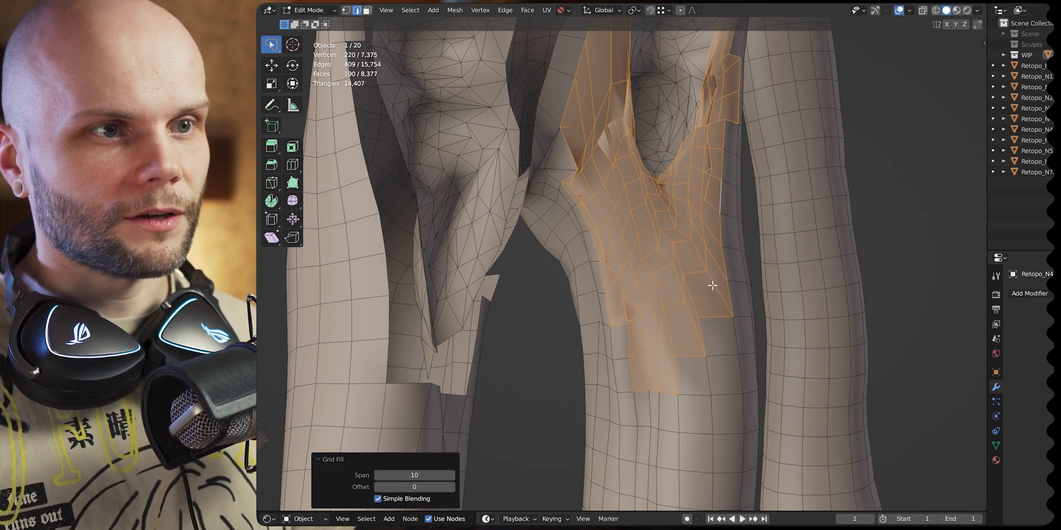
{"action": "middle_click_drag", "start_coordinate": [712, 285], "coordinate": [683, 306]}
{"action": "left_click_drag", "start_coordinate": [423, 477], "coordinate": [450, 478]}
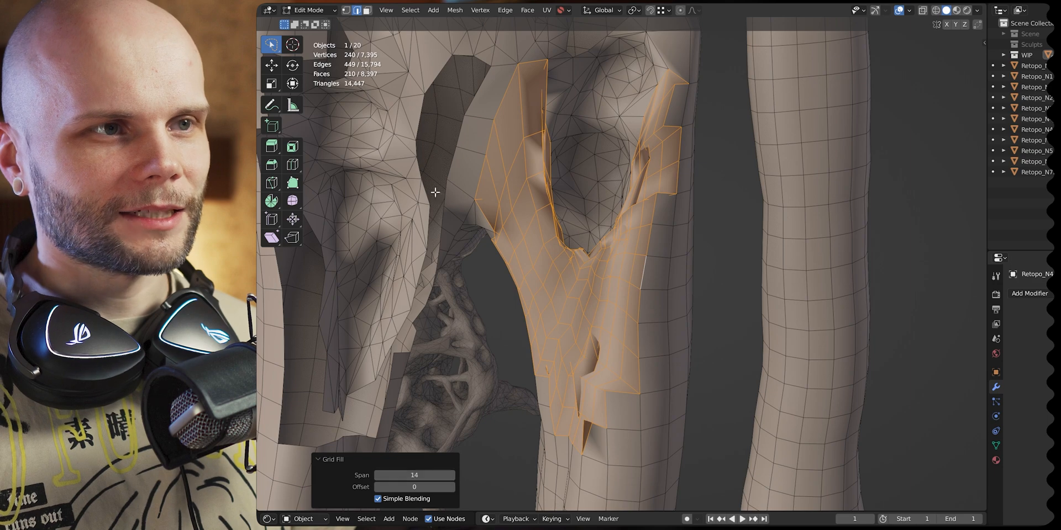
{"action": "middle_click_drag", "start_coordinate": [657, 352], "coordinate": [512, 267]}
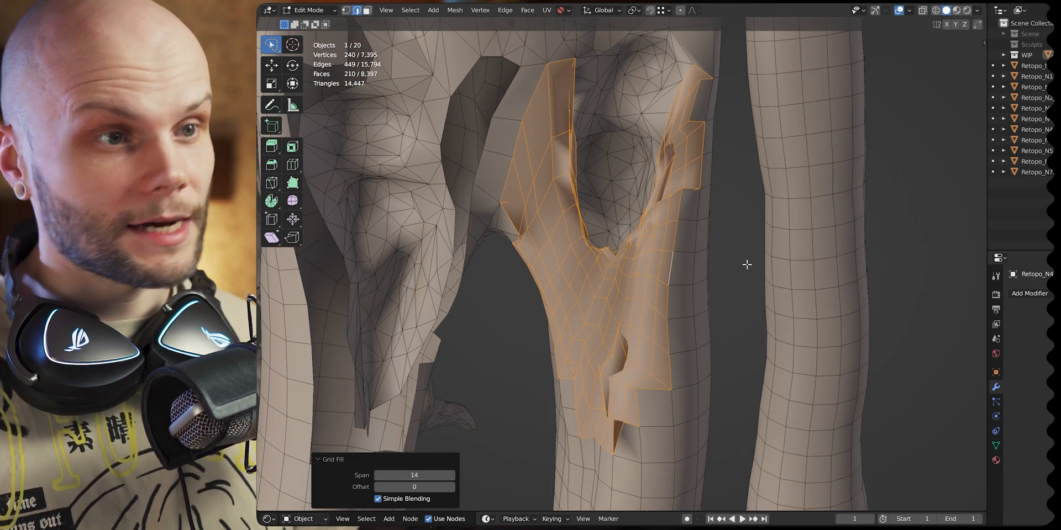
{"action": "key", "text": "ctrl+z"}
Fill the gap between the thigh patch and the leg with triangles using Fill, and clear the fill's selection.
{"action": "middle_click_drag", "start_coordinate": [749, 258], "coordinate": [722, 206]}
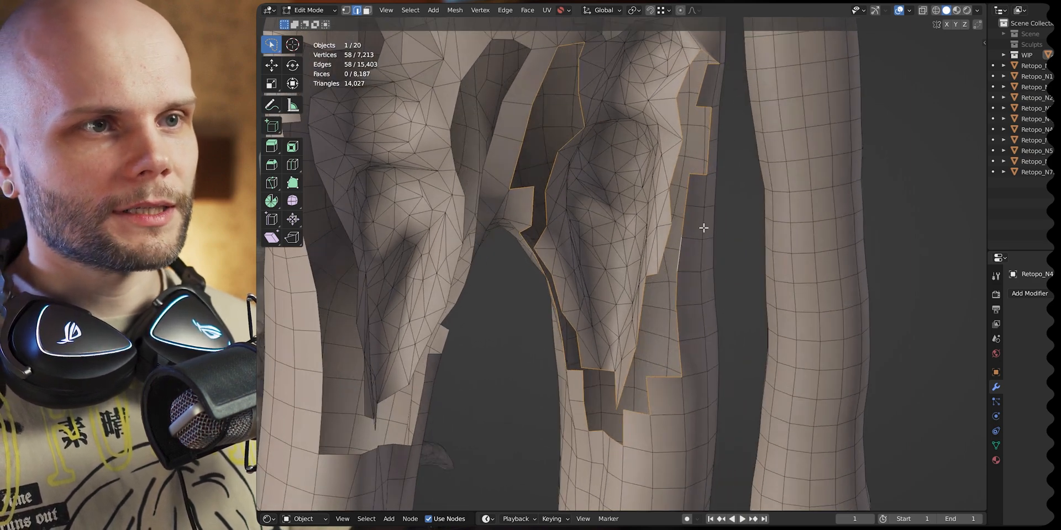
{"action": "key", "text": "alt+f"}
{"action": "middle_click_drag", "start_coordinate": [674, 278], "coordinate": [627, 201]}
{"action": "left_click", "coordinate": [635, 209]}
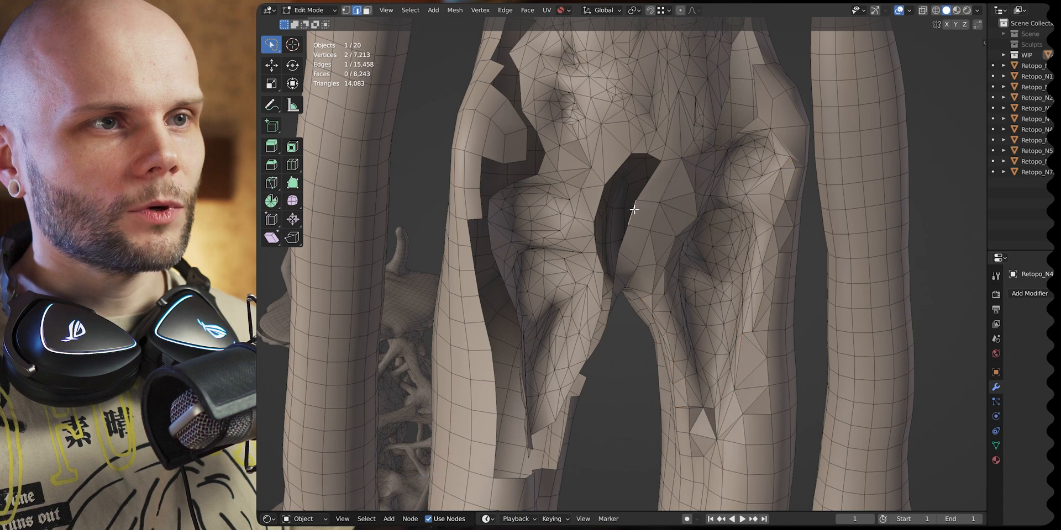
Bridge facing edge pairs between the back patch and the surrounding body border, toggling the last bridge off and on to compare.
{"action": "mouse_move", "coordinate": [663, 165]}
{"action": "middle_mouse_down"}
{"action": "mouse_move", "coordinate": [682, 260]}
{"action": "mouse_move", "coordinate": [674, 151]}
{"action": "middle_mouse_up"}
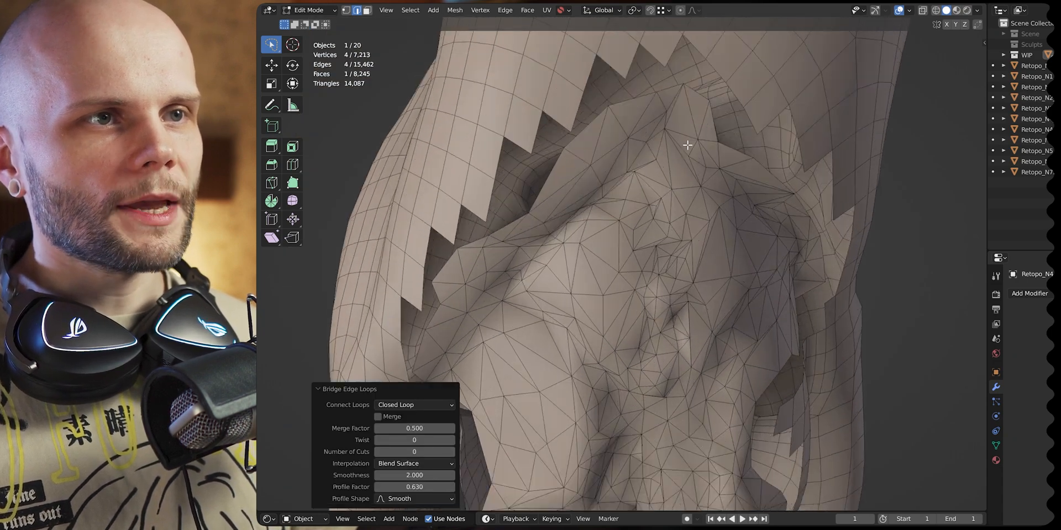
{"action": "key", "text": "ctrl+z"}
{"action": "key", "text": "ctrl+shift+z"}
{"action": "key", "text": "ctrl+z"}
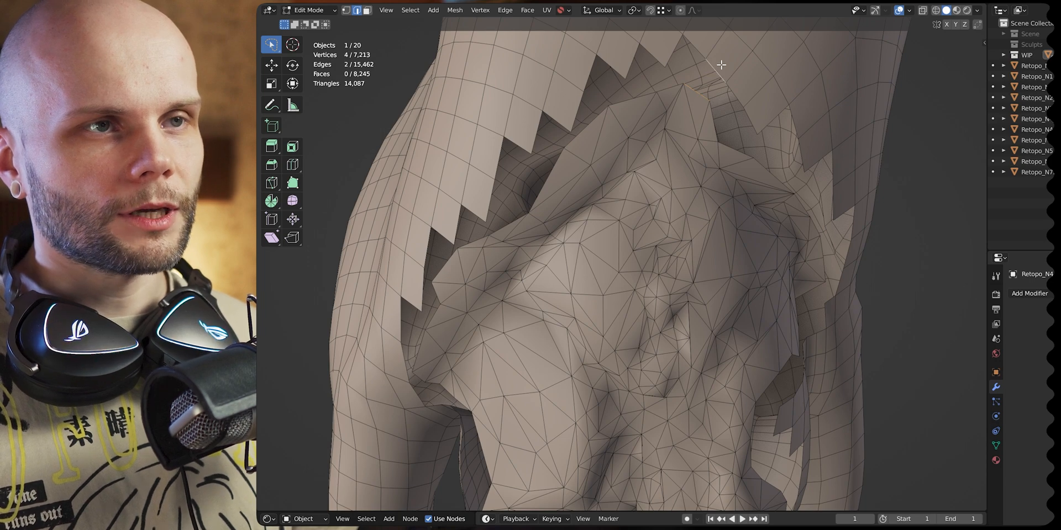
{"action": "key", "text": "ctrl+shift+z"}
{"action": "middle_click_drag", "start_coordinate": [793, 171], "coordinate": [715, 271]}
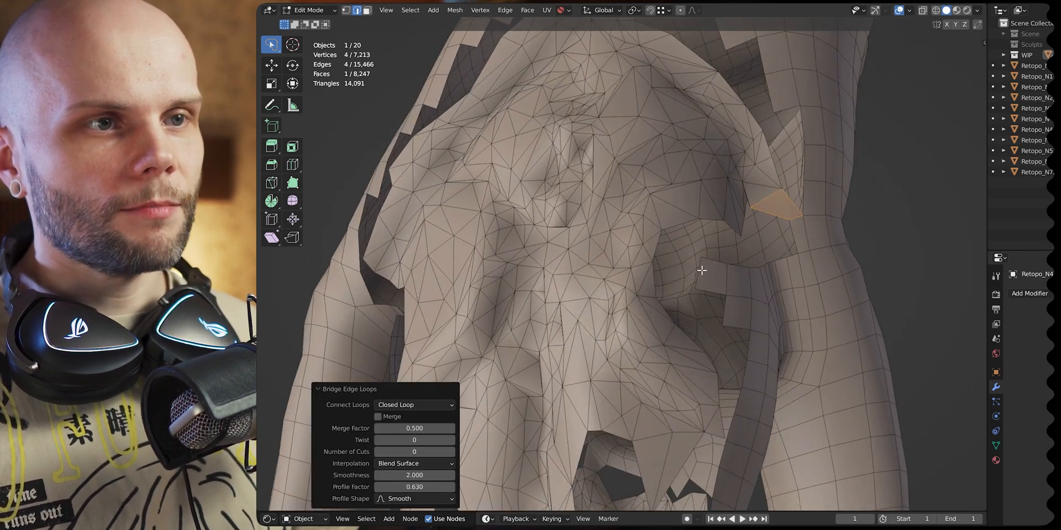
Try bridging the side strip's end edge to two different border edges of the back patch, undoing each attempt.
{"action": "key", "text": "alt+a"}
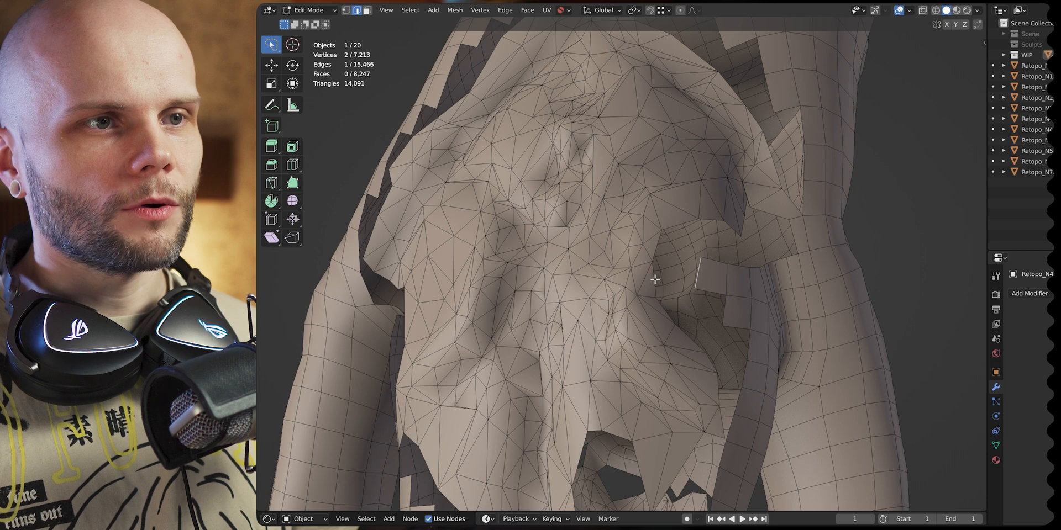
{"action": "left_click", "coordinate": [655, 276], "text": "shift"}
{"action": "key", "text": "ctrl+e"}
{"action": "key", "text": "b"}
{"action": "key", "text": "ctrl+z"}
{"action": "key", "text": "ctrl+z"}
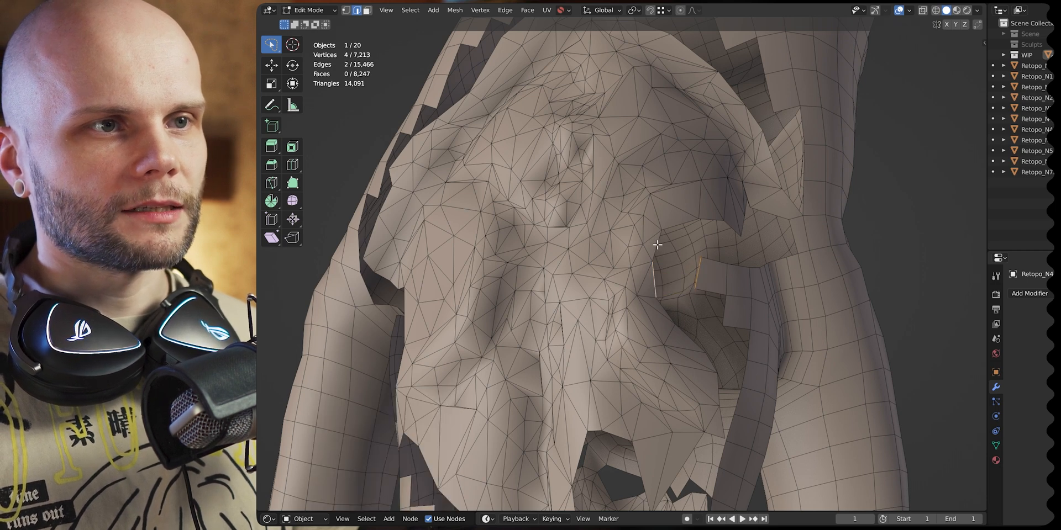
{"action": "left_click", "coordinate": [657, 246], "text": "shift"}
{"action": "key", "text": "ctrl+e"}
{"action": "key", "text": "b"}
{"action": "key", "text": "ctrl+z"}
{"action": "key", "text": "ctrl+z"}
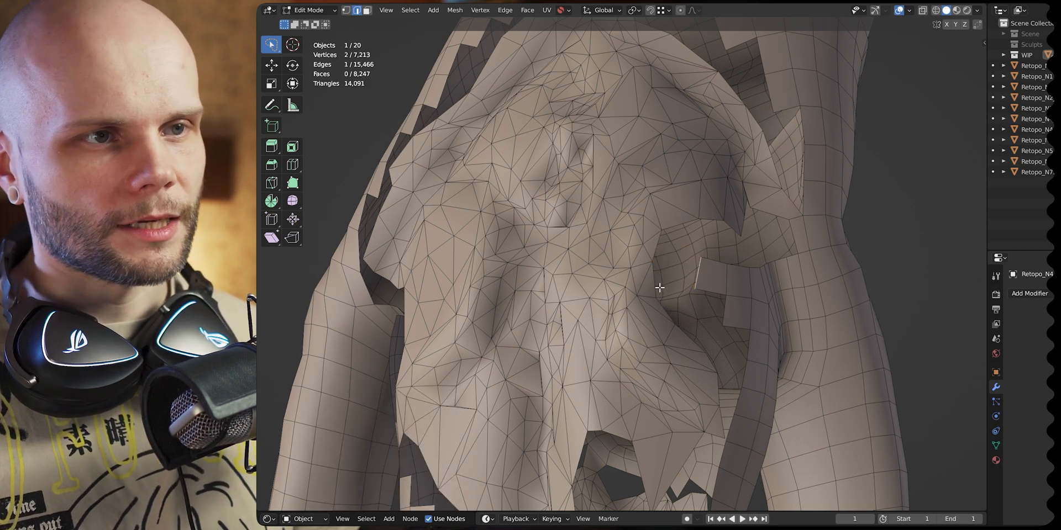
Bridge the side strip's end edge to the nearest facing edge on the back patch border.
{"action": "left_click", "coordinate": [653, 282], "text": "shift"}
{"action": "key", "text": "ctrl+e"}
{"action": "key", "text": "b"}
{"action": "middle_click_drag", "start_coordinate": [712, 264], "coordinate": [666, 297]}
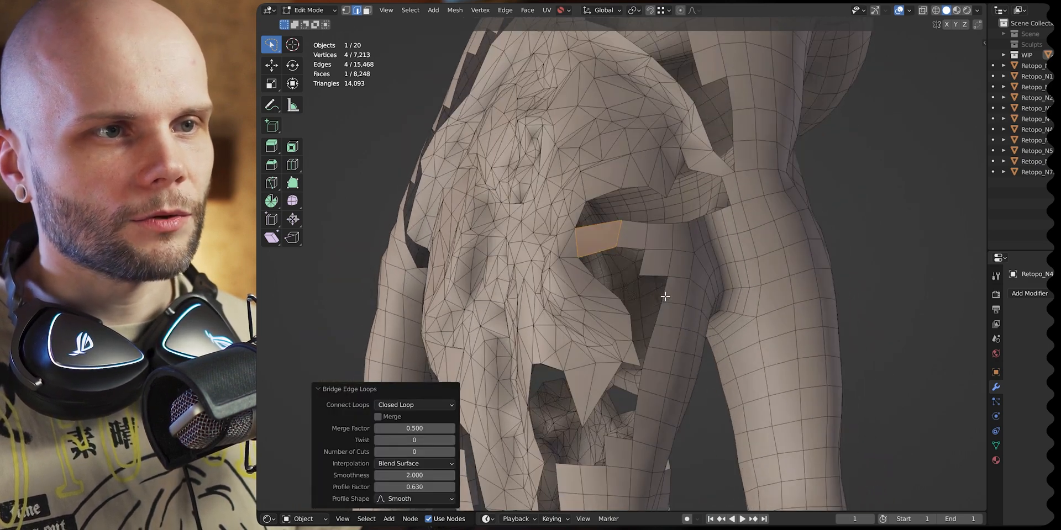
Delete the single protruding triangle on the back patch border facing the side strip.
{"action": "left_click", "coordinate": [636, 356]}
{"action": "left_click", "coordinate": [632, 357]}
{"action": "key", "text": "3"}
{"action": "left_click", "coordinate": [635, 356]}
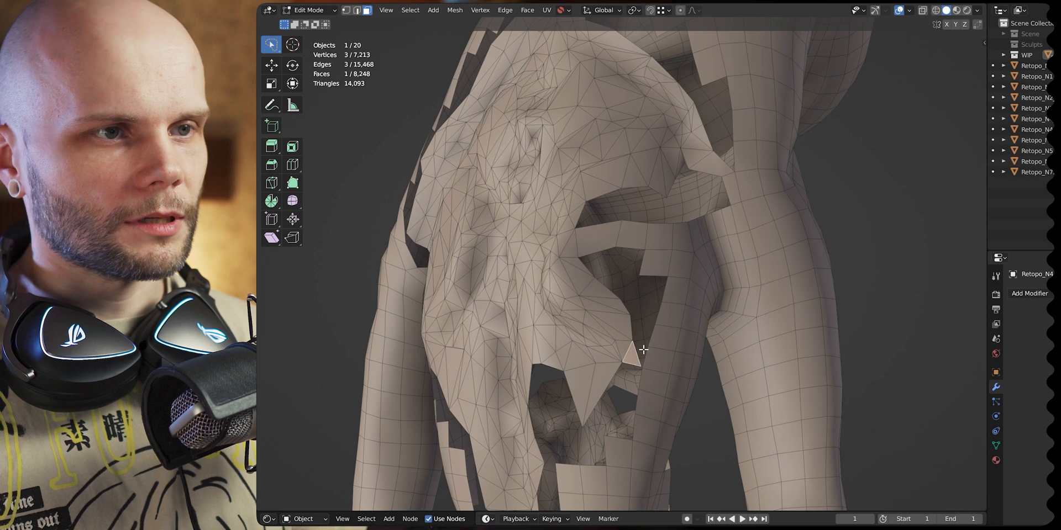
{"action": "key", "text": "x"}
{"action": "left_click", "coordinate": [641, 350]}
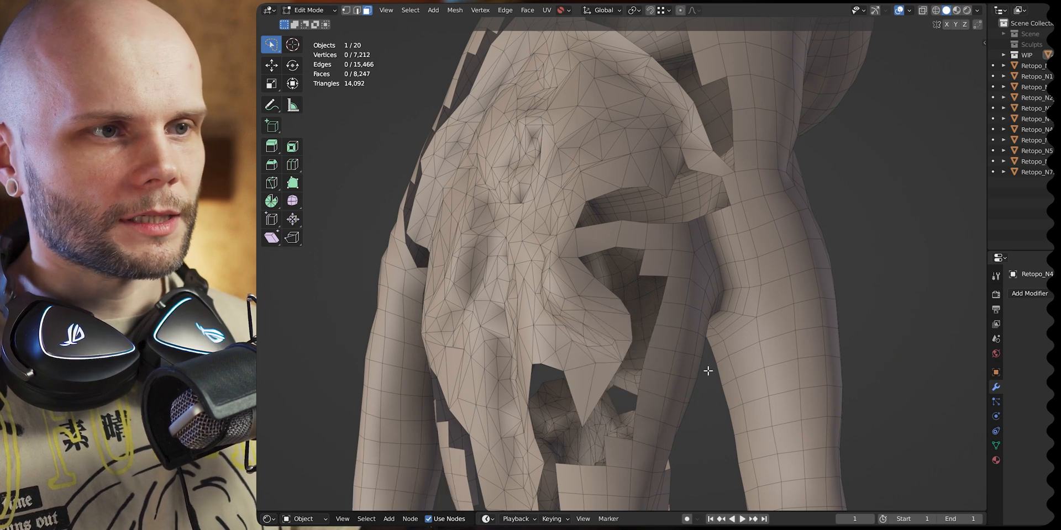
Connect facing border edges of the lower back patch and the body with single bridging faces.
{"action": "key", "text": "2"}
{"action": "left_click", "coordinate": [626, 353]}
{"action": "left_click", "coordinate": [643, 354], "text": "shift"}
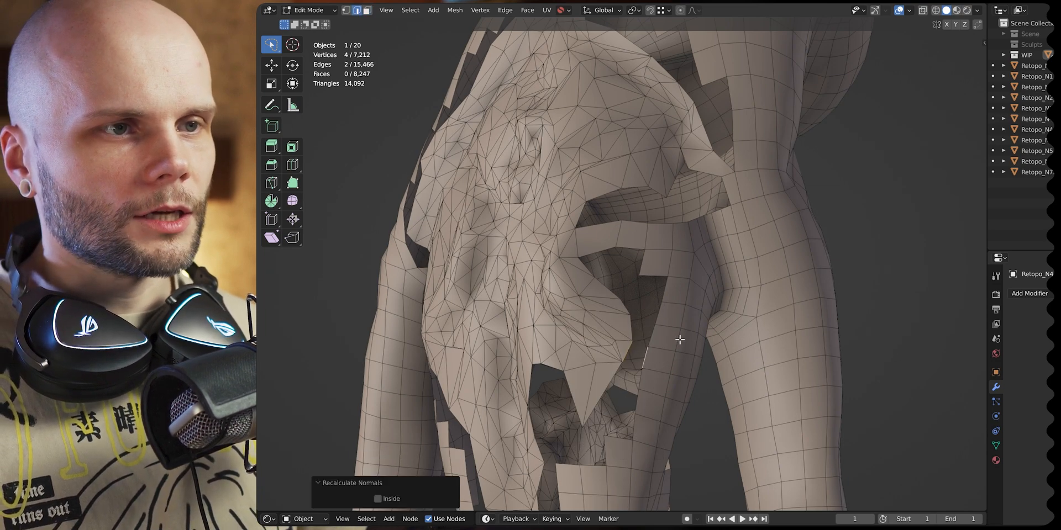
{"action": "key", "text": "f"}
{"action": "middle_click_drag", "start_coordinate": [635, 363], "coordinate": [772, 240]}
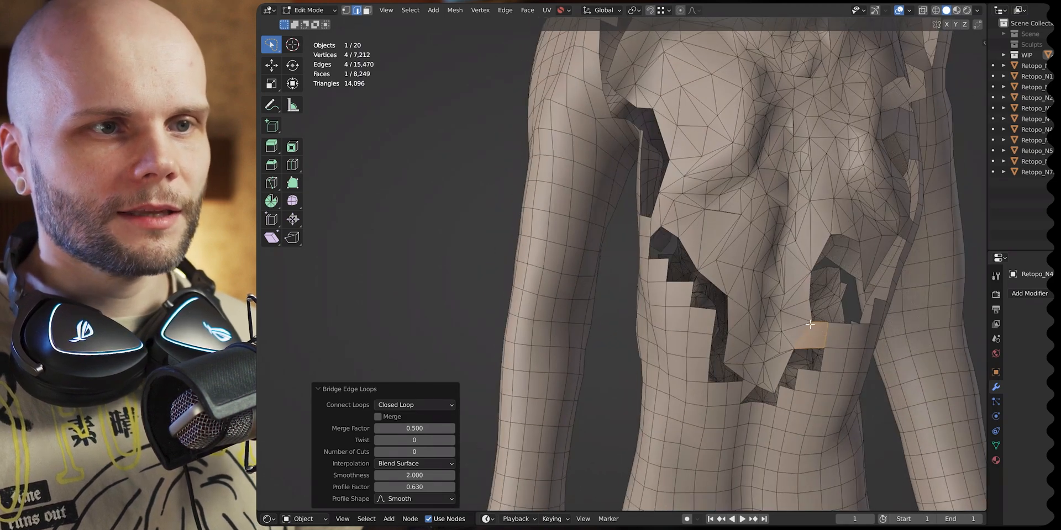
{"action": "middle_click_drag", "start_coordinate": [822, 337], "coordinate": [797, 284]}
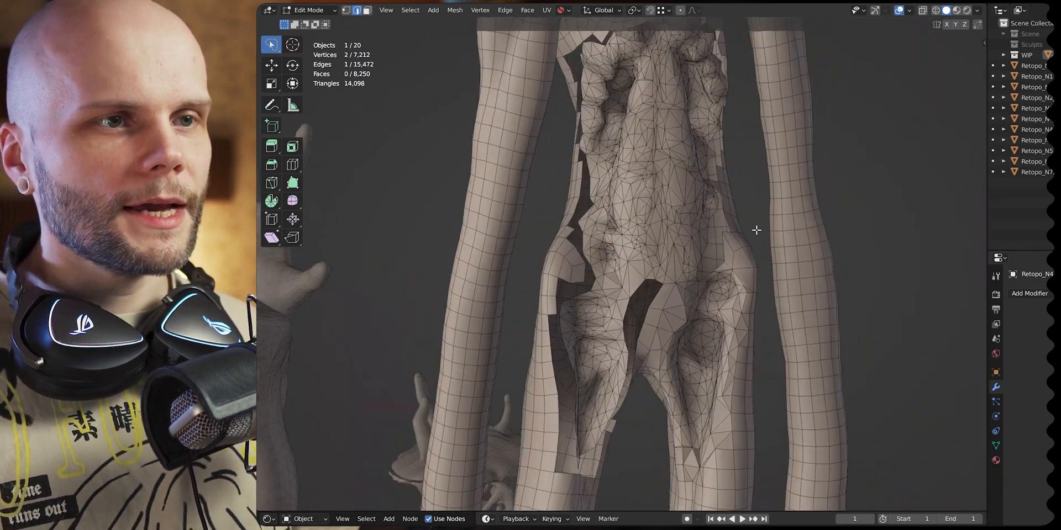
Select all open border edges by matching one border on Amount of Faces Around an Edge.
{"action": "left_click", "coordinate": [582, 252], "text": "alt"}
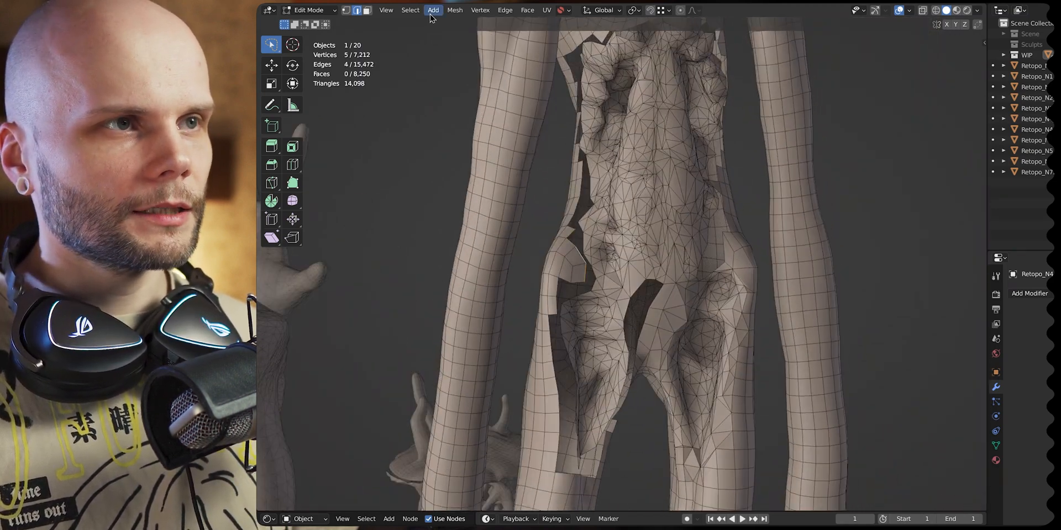
{"action": "key", "text": "shift+g"}
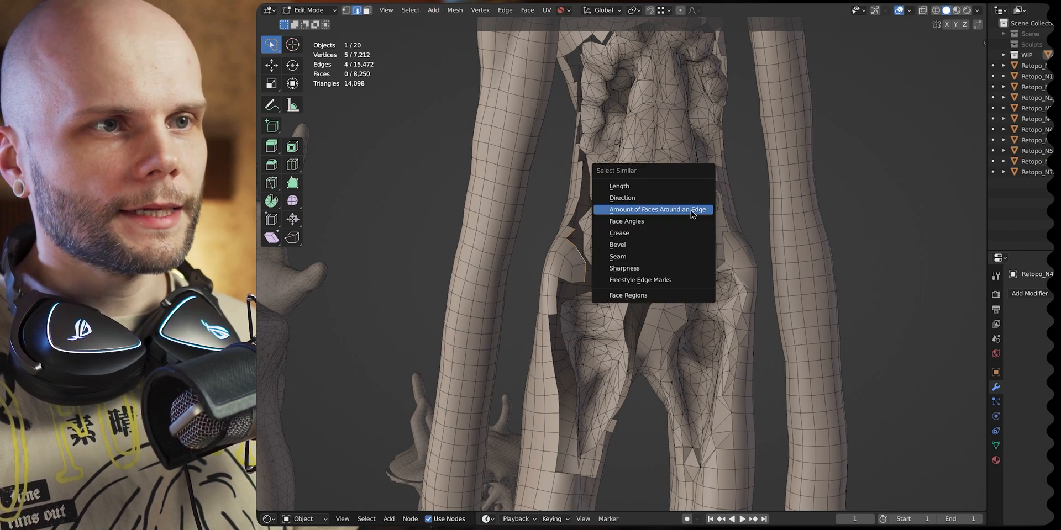
{"action": "left_click", "coordinate": [691, 210]}
{"action": "middle_click_drag", "start_coordinate": [549, 259], "coordinate": [824, 258]}
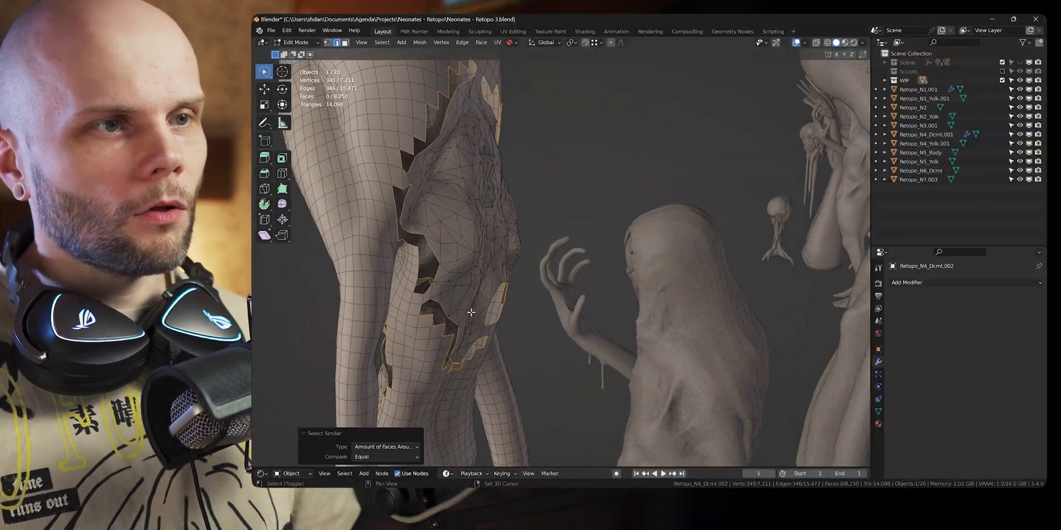
Fill the narrow gap along the inner thigh with triangles using Fill.
{"action": "mouse_move", "coordinate": [471, 312]}
{"action": "middle_mouse_down"}
{"action": "mouse_move", "coordinate": [723, 275]}
{"action": "mouse_move", "coordinate": [432, 315]}
{"action": "mouse_move", "coordinate": [694, 322]}
{"action": "mouse_move", "coordinate": [708, 303]}
{"action": "mouse_move", "coordinate": [624, 287]}
{"action": "mouse_move", "coordinate": [697, 285]}
{"action": "mouse_move", "coordinate": [486, 273]}
{"action": "mouse_move", "coordinate": [507, 196]}
{"action": "mouse_move", "coordinate": [557, 237]}
{"action": "middle_mouse_up"}
{"action": "key", "text": "alt+f"}
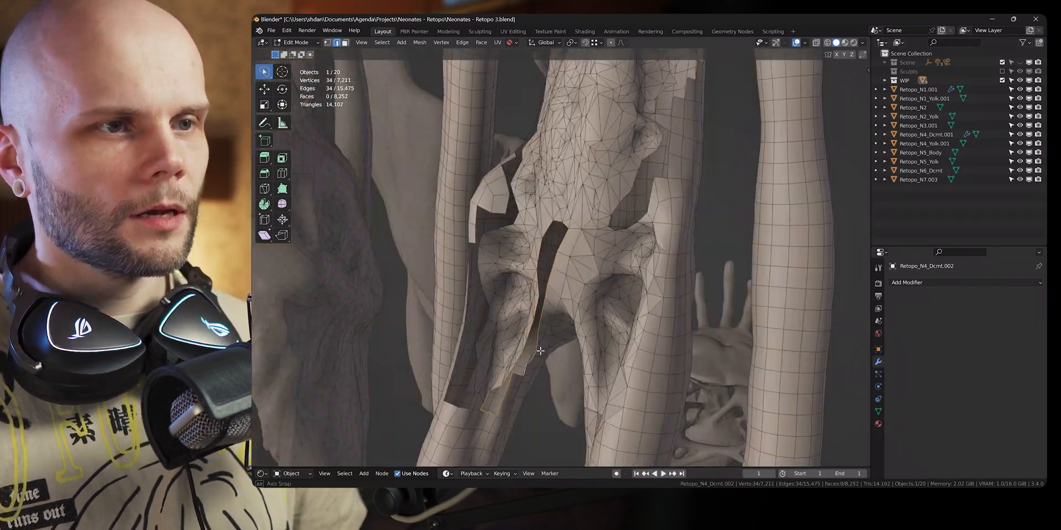
{"action": "middle_click_drag", "start_coordinate": [539, 350], "coordinate": [571, 308]}
{"action": "key", "text": "alt+f"}
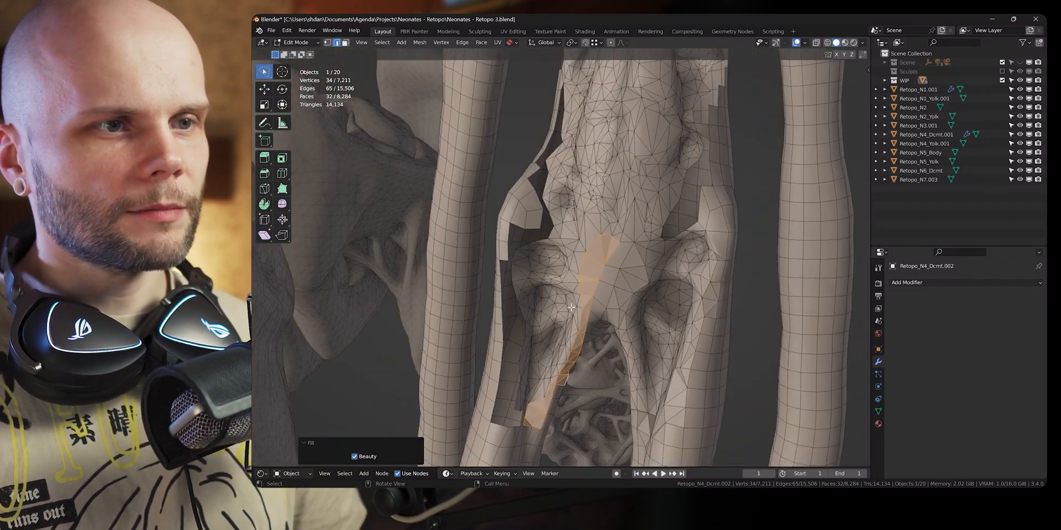
Select the border loop of the long gap along the hip and outer thigh and fill it with triangles.
{"action": "left_click", "coordinate": [515, 290], "text": "alt"}
{"action": "middle_click_drag", "start_coordinate": [515, 290], "coordinate": [548, 258]}
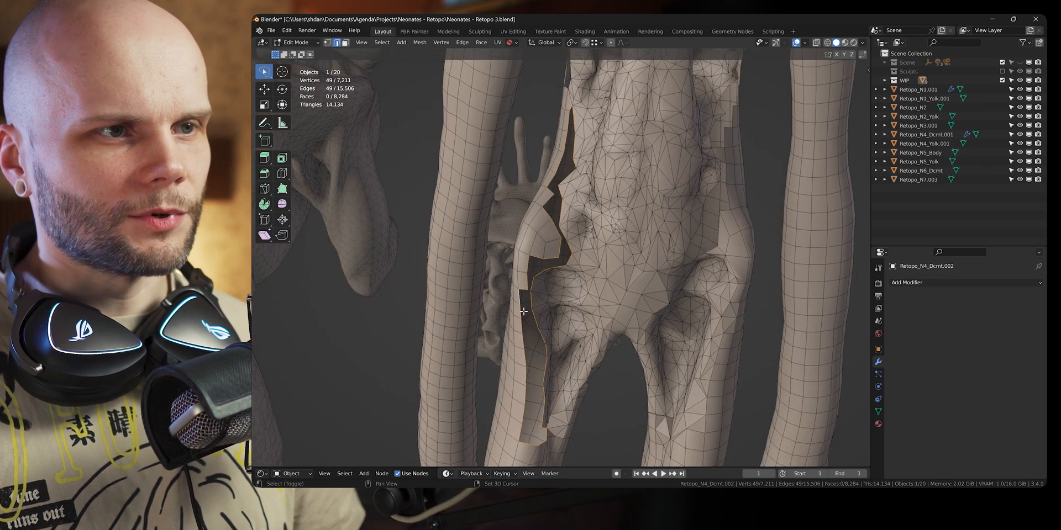
{"action": "key", "text": "alt+f"}
{"action": "middle_click_drag", "start_coordinate": [571, 358], "coordinate": [563, 298]}
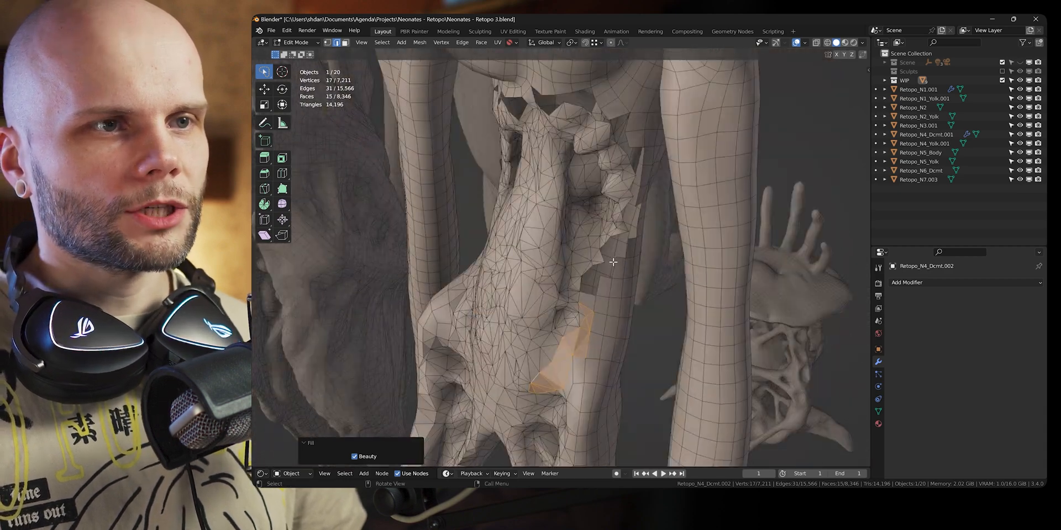
Fill the open gap running along the torso's side and up under the chest with triangles.
{"action": "left_click", "coordinate": [612, 262]}
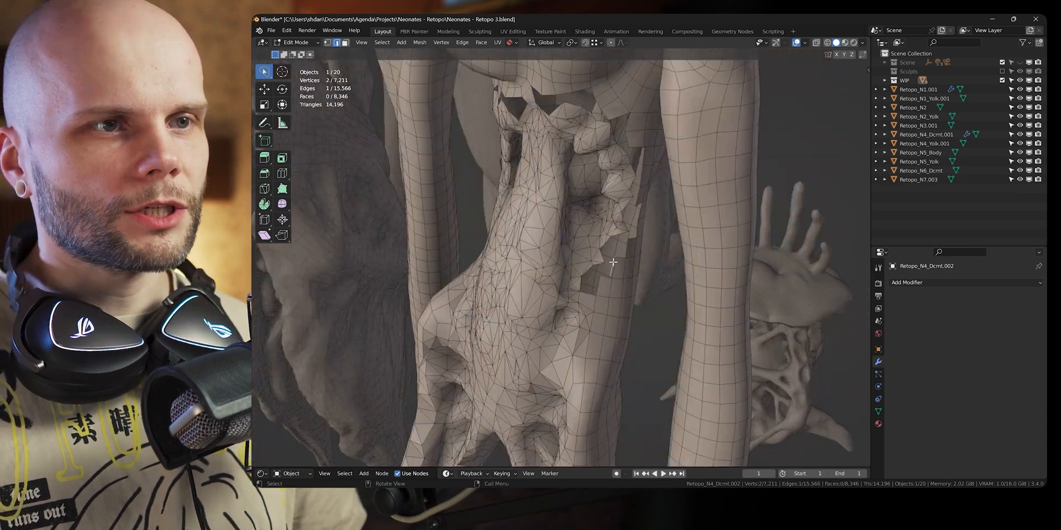
{"action": "left_click", "coordinate": [609, 273], "text": "shift"}
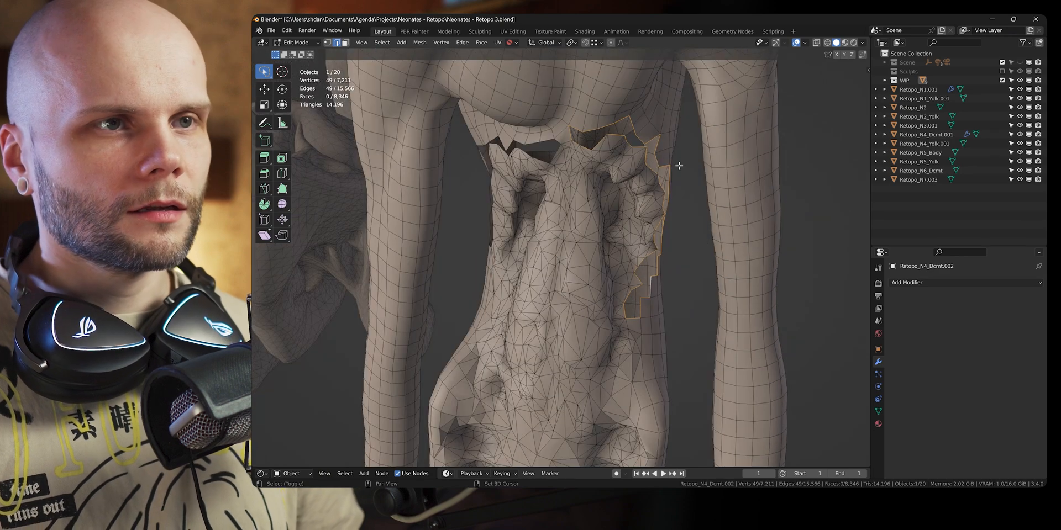
{"action": "key", "text": "alt+f"}
{"action": "middle_click_drag", "start_coordinate": [675, 164], "coordinate": [710, 167]}
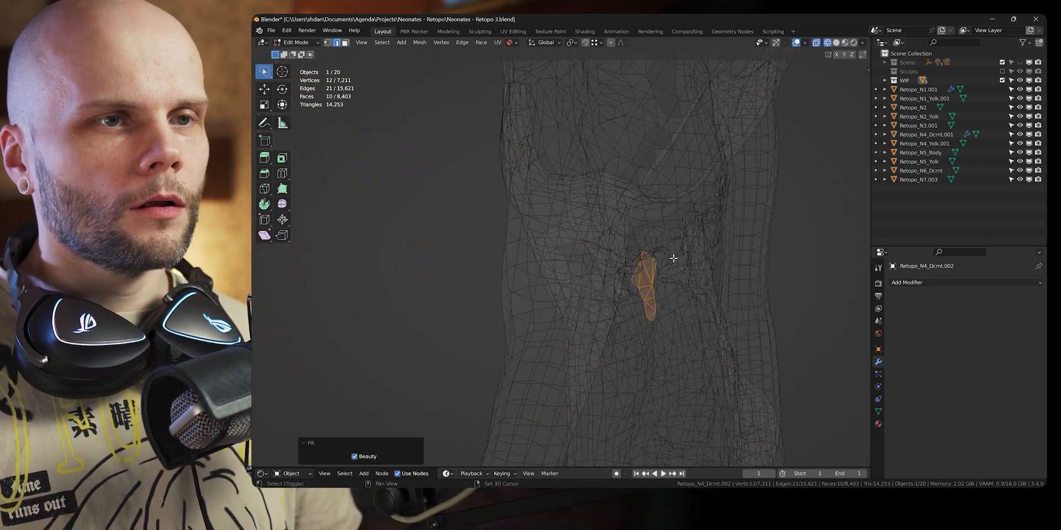
Select further border loops around the back patch, including the stepped gap above the leg, and fill them with triangles.
{"action": "middle_click_drag", "start_coordinate": [676, 256], "coordinate": [623, 237]}
{"action": "left_click", "coordinate": [554, 256]}
{"action": "left_click", "coordinate": [554, 256], "text": "alt"}
{"action": "key", "text": "alt+f"}
{"action": "left_click", "coordinate": [542, 266], "text": "alt"}
{"action": "scroll", "coordinate": [552, 292], "scroll_direction": "up", "scroll_amount": 3}
{"action": "middle_click_drag", "start_coordinate": [552, 292], "coordinate": [481, 305]}
{"action": "key", "text": "shift+z"}
{"action": "key", "text": "alt+f"}
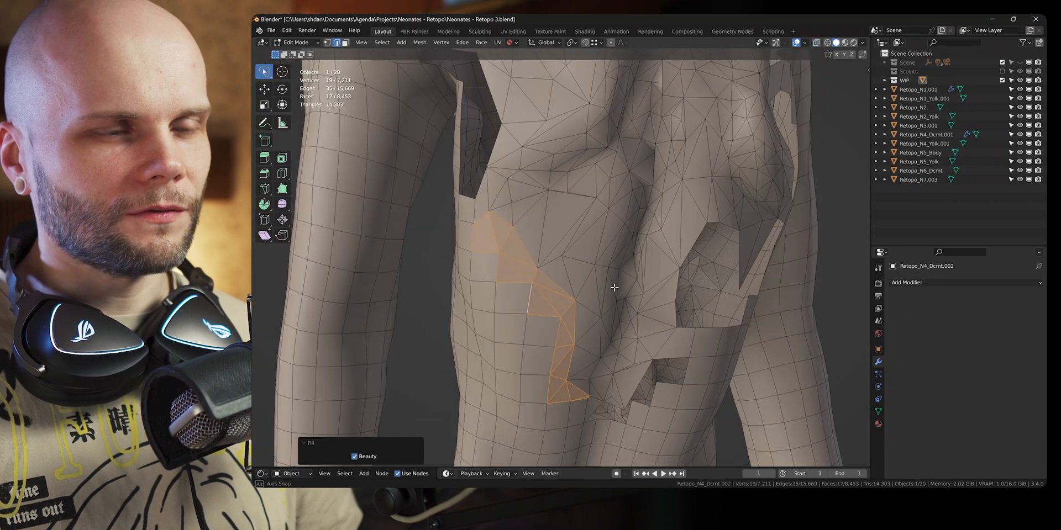
Fill the remaining gaps beside the lower back patch and along its side border with triangles.
{"action": "left_click", "coordinate": [670, 299], "text": "alt"}
{"action": "key", "text": "alt+f"}
{"action": "middle_click_drag", "start_coordinate": [694, 296], "coordinate": [592, 326]}
{"action": "left_click", "coordinate": [658, 242], "text": "alt"}
{"action": "key", "text": "alt+f"}
{"action": "scroll", "coordinate": [666, 210], "scroll_direction": "down", "scroll_amount": 1}
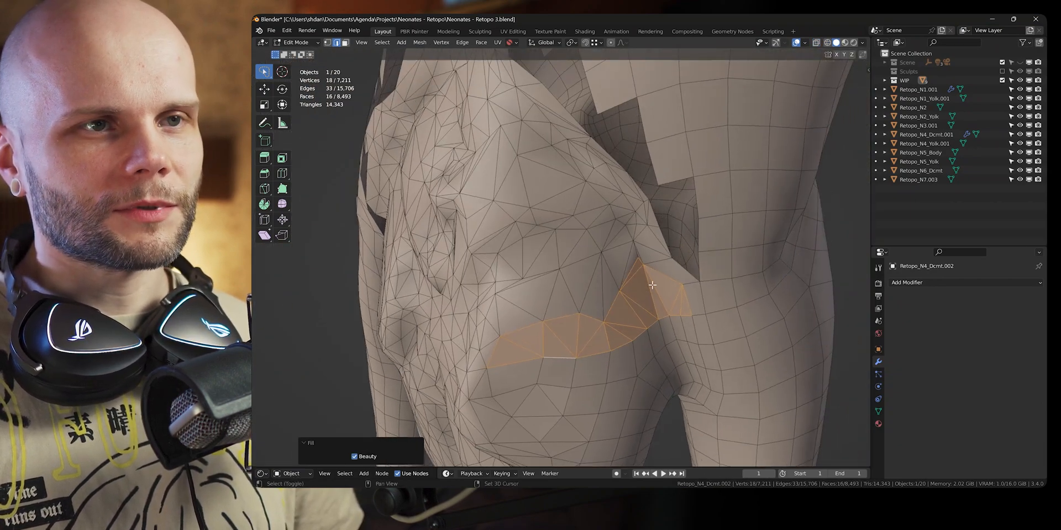
{"action": "left_click", "coordinate": [661, 234], "text": "alt"}
{"action": "scroll", "coordinate": [635, 219], "scroll_direction": "down", "scroll_amount": 2}
{"action": "middle_click_drag", "start_coordinate": [603, 198], "coordinate": [608, 204]}
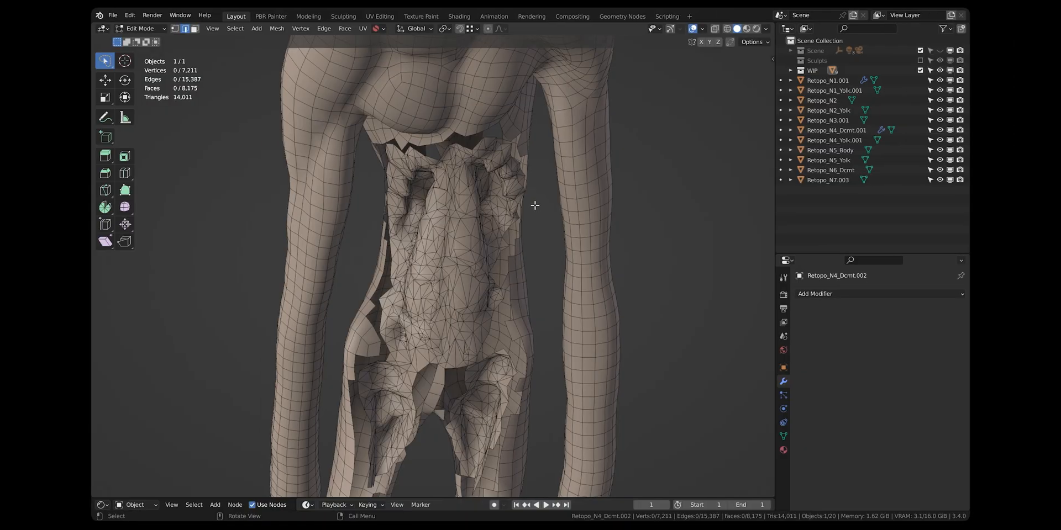
Connect the chest border to the torso patch with single faces between facing edges, splitting the large opening.
{"action": "middle_click_drag", "start_coordinate": [512, 228], "coordinate": [349, 345]}
{"action": "scroll", "coordinate": [428, 215], "scroll_direction": "up", "scroll_amount": 2}
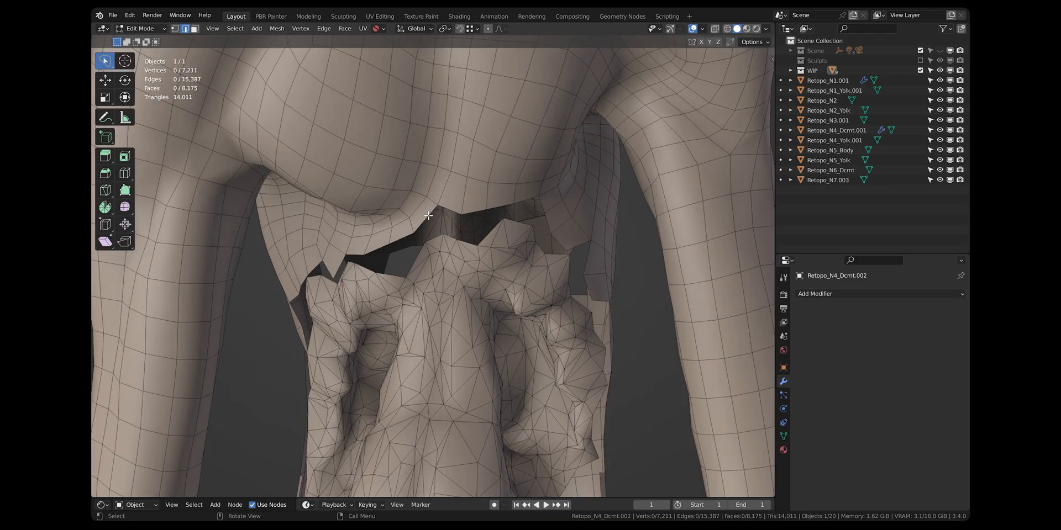
{"action": "left_click", "coordinate": [435, 239]}
{"action": "left_click", "coordinate": [426, 219], "text": "shift"}
{"action": "key", "text": "f"}
{"action": "middle_click_drag", "start_coordinate": [557, 242], "coordinate": [470, 341]}
{"action": "left_click", "coordinate": [647, 320]}
{"action": "key", "text": "f"}
{"action": "left_click", "coordinate": [720, 266]}
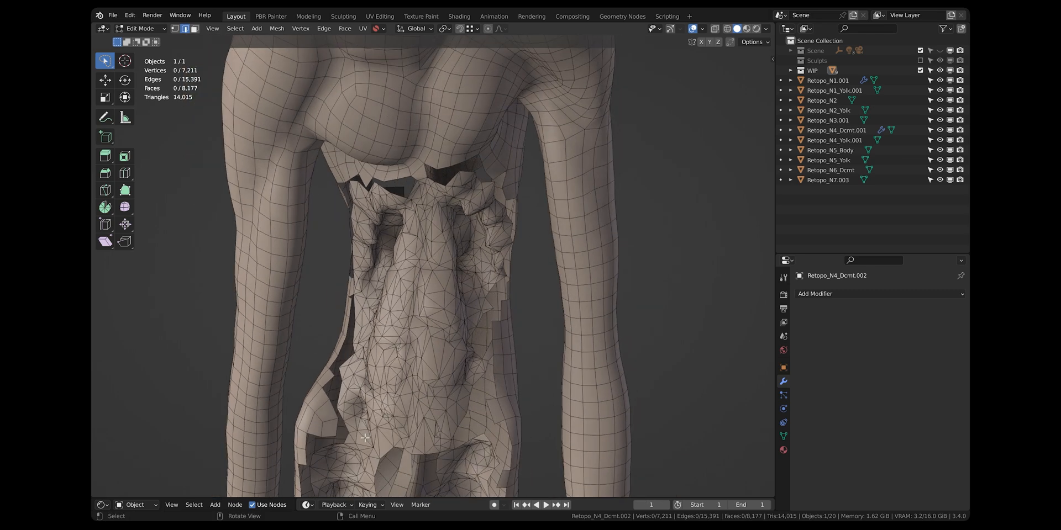
Select all non-manifold edges to highlight the mesh's open borders, and collapse the selection options.
{"action": "middle_click_drag", "start_coordinate": [345, 448], "coordinate": [420, 337]}
{"action": "key", "text": "q"}
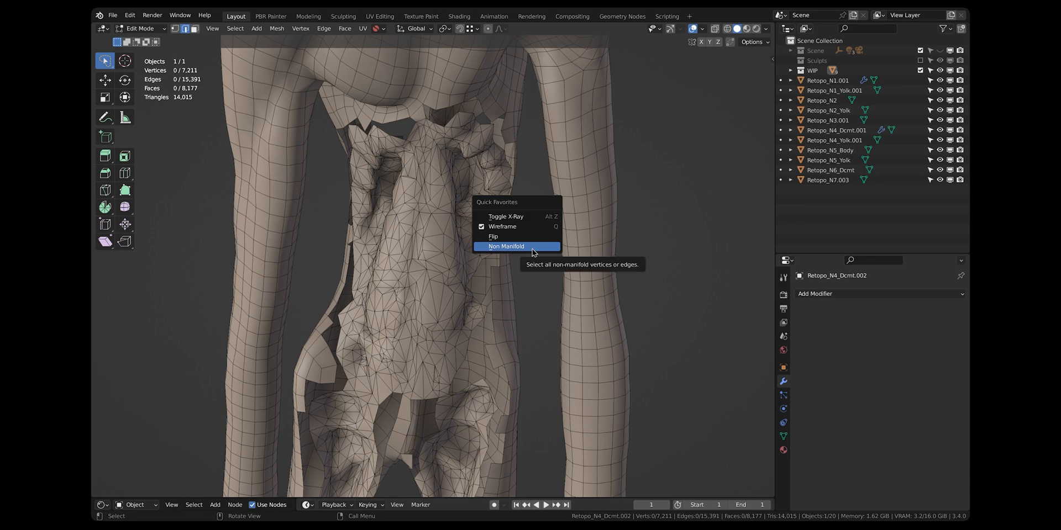
{"action": "left_click", "coordinate": [532, 247]}
{"action": "key", "text": "q"}
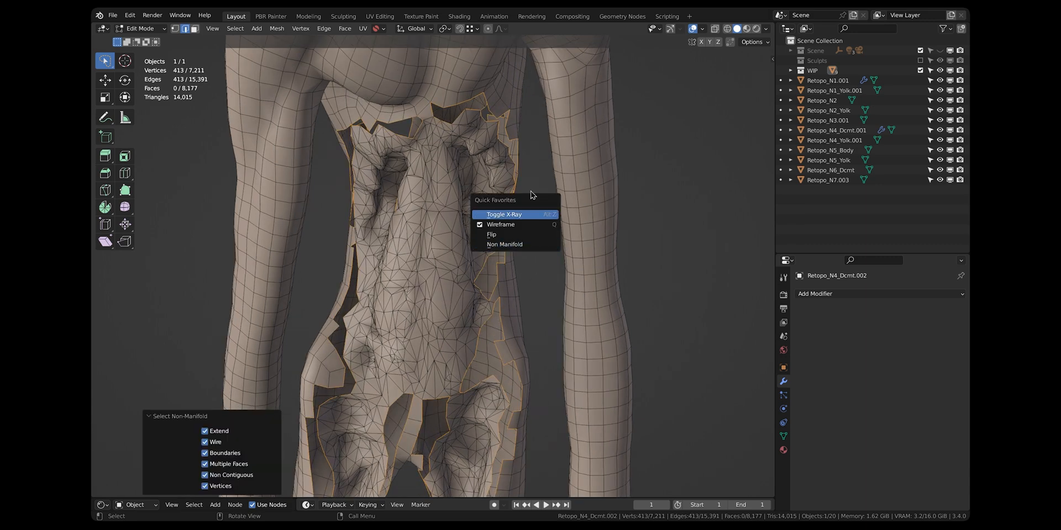
{"action": "left_click", "coordinate": [235, 28]}
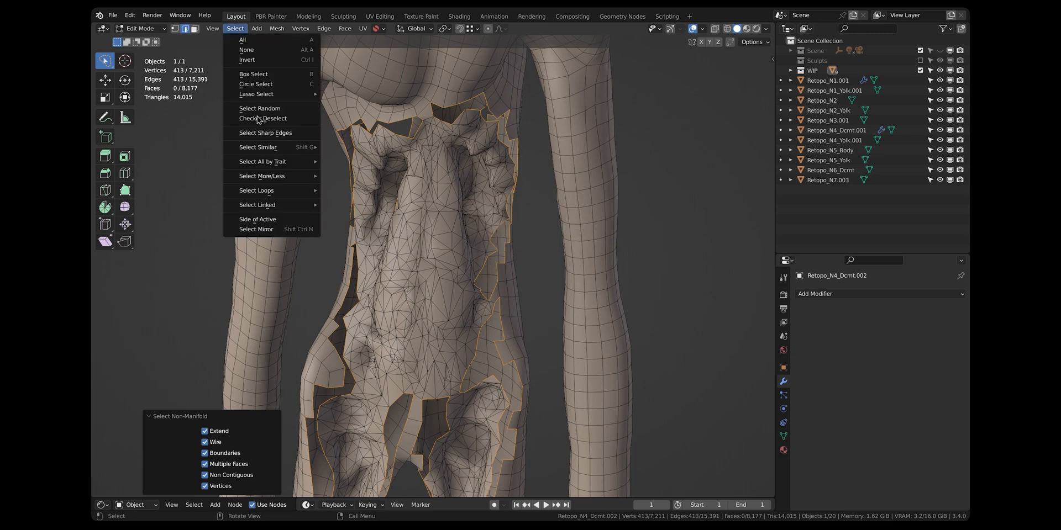
{"action": "mouse_move", "coordinate": [297, 164]}
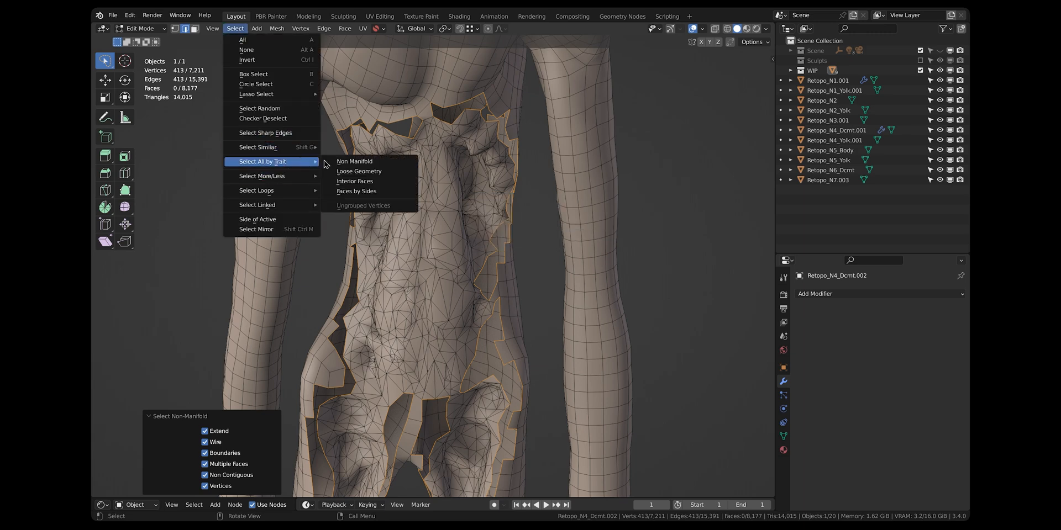
{"action": "left_click", "coordinate": [365, 165]}
{"action": "left_click_drag", "start_coordinate": [204, 432], "coordinate": [205, 487]}
{"action": "middle_click_drag", "start_coordinate": [370, 382], "coordinate": [296, 357]}
{"action": "left_click", "coordinate": [151, 416]}
{"action": "scroll", "coordinate": [446, 283], "scroll_direction": "up", "scroll_amount": 4}
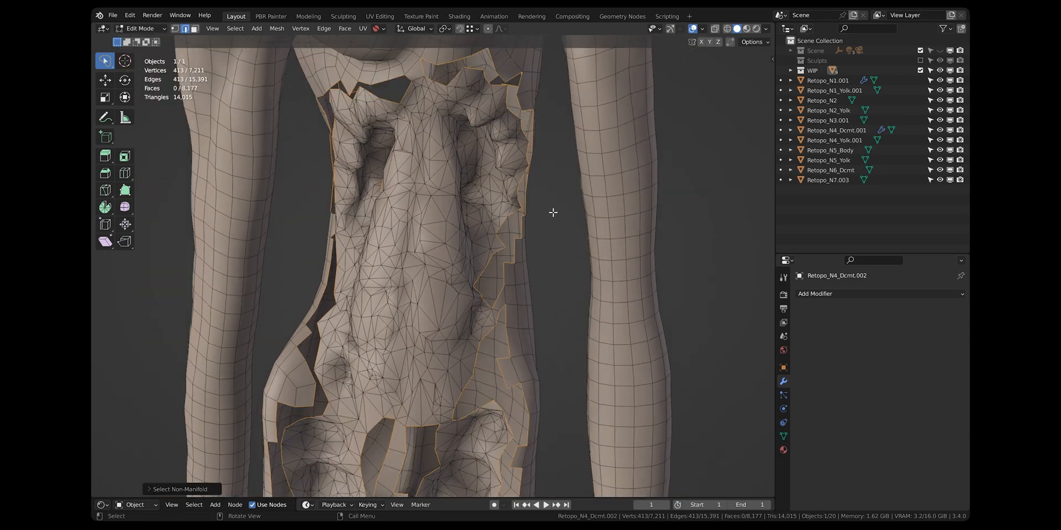
Create single connecting faces between the back patch and the surrounding body border to divide the large gap.
{"action": "middle_click_drag", "start_coordinate": [553, 212], "coordinate": [489, 215]}
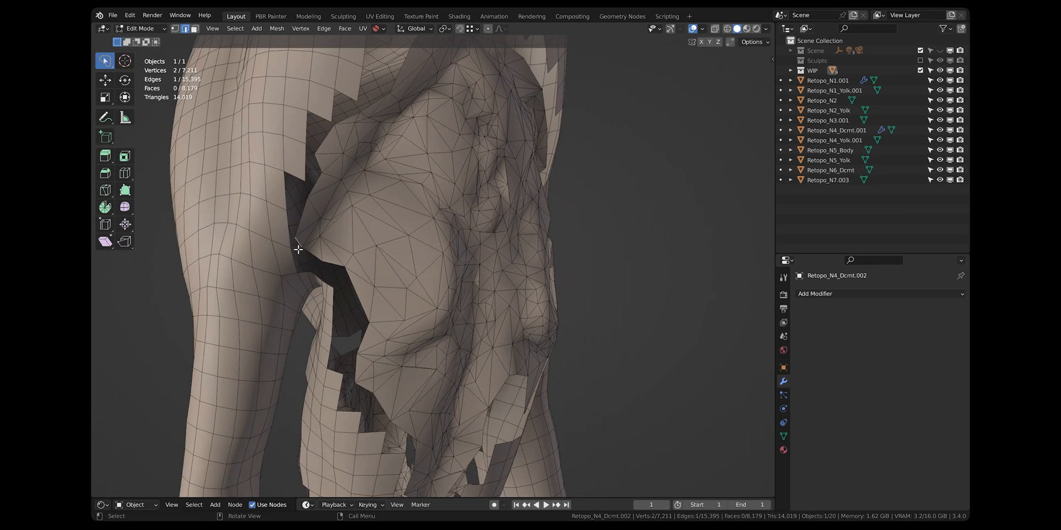
{"action": "key", "text": "f"}
{"action": "middle_click_drag", "start_coordinate": [430, 256], "coordinate": [498, 288]}
{"action": "left_click", "coordinate": [441, 234]}
{"action": "key", "text": "f"}
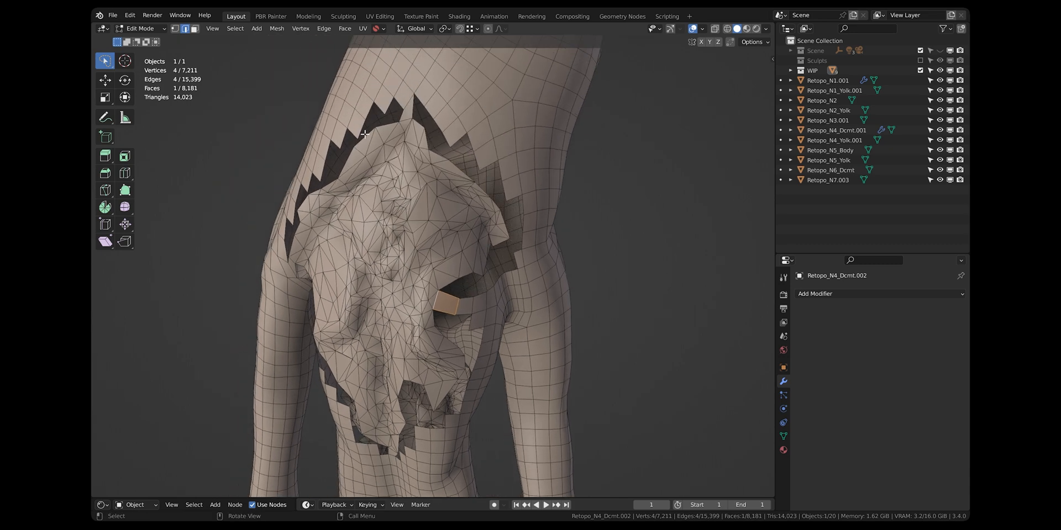
{"action": "middle_click_drag", "start_coordinate": [399, 313], "coordinate": [405, 362]}
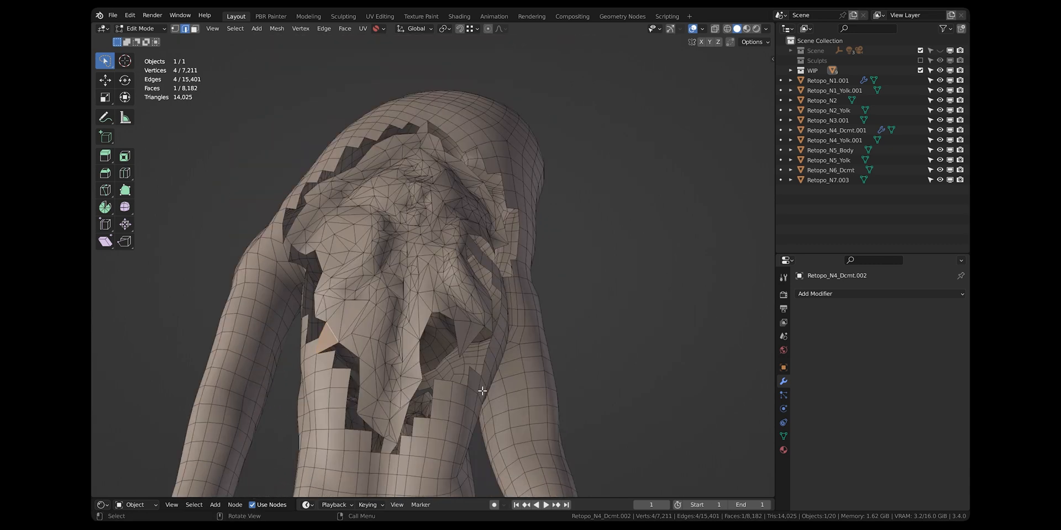
Create connecting faces between facing edges across the open gap beside the lower torso patch.
{"action": "middle_click_drag", "start_coordinate": [482, 391], "coordinate": [431, 363]}
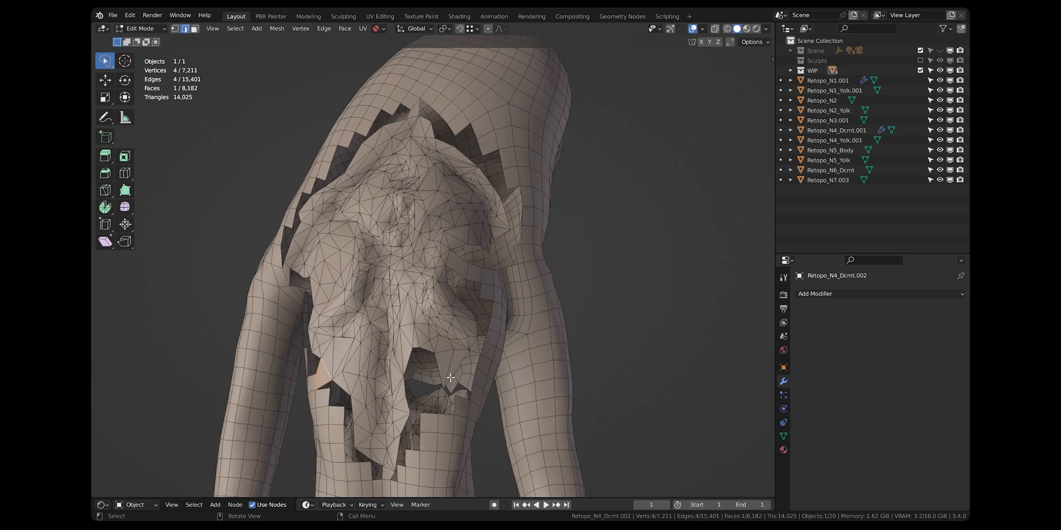
{"action": "scroll", "coordinate": [452, 387], "scroll_direction": "up", "scroll_amount": 5}
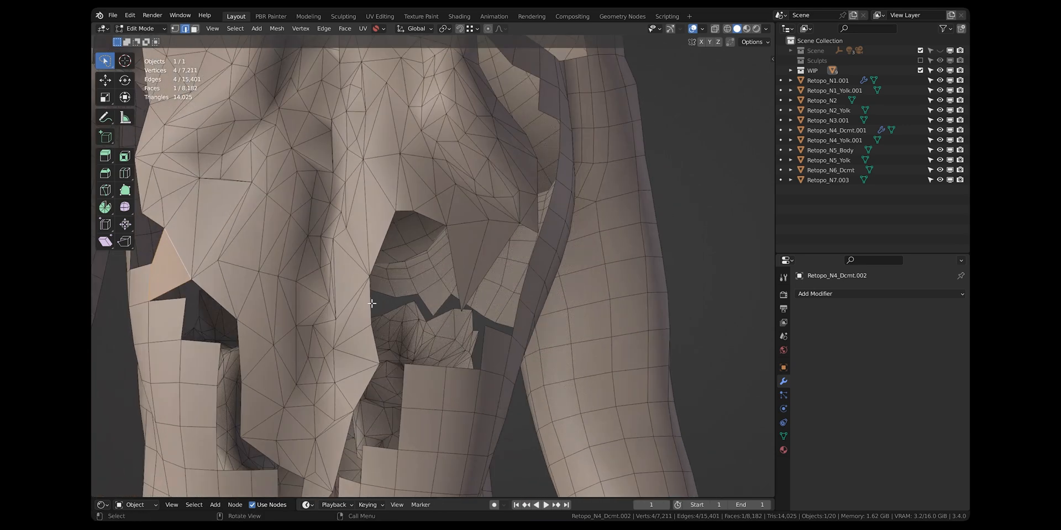
{"action": "left_click", "coordinate": [372, 378]}
{"action": "left_click", "coordinate": [402, 386], "text": "shift"}
{"action": "key", "text": "f"}
{"action": "key", "text": "f"}
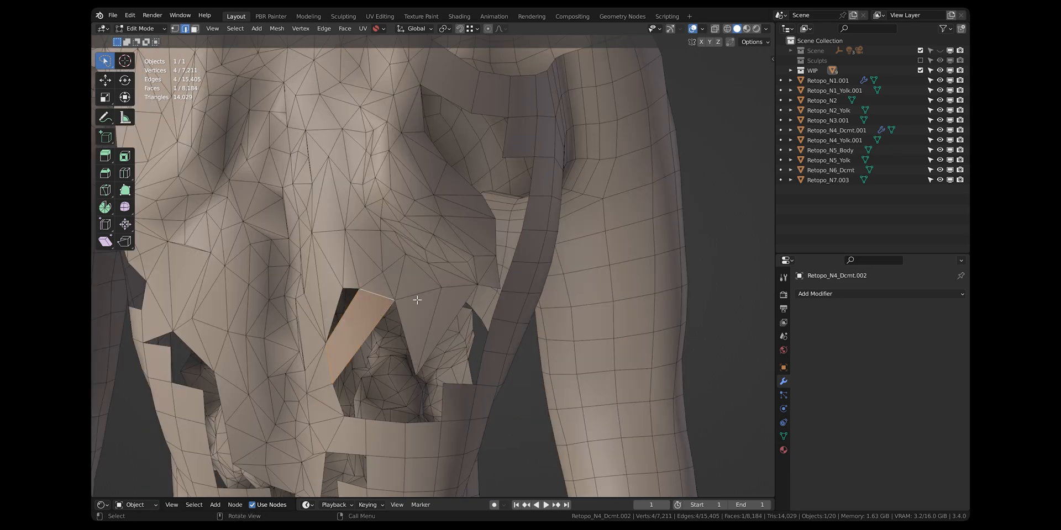
Undo the last connecting face and bridge the same gap's upper corner and its side edges with new single faces.
{"action": "middle_click_drag", "start_coordinate": [417, 300], "coordinate": [466, 277]}
{"action": "key", "text": "ctrl+z"}
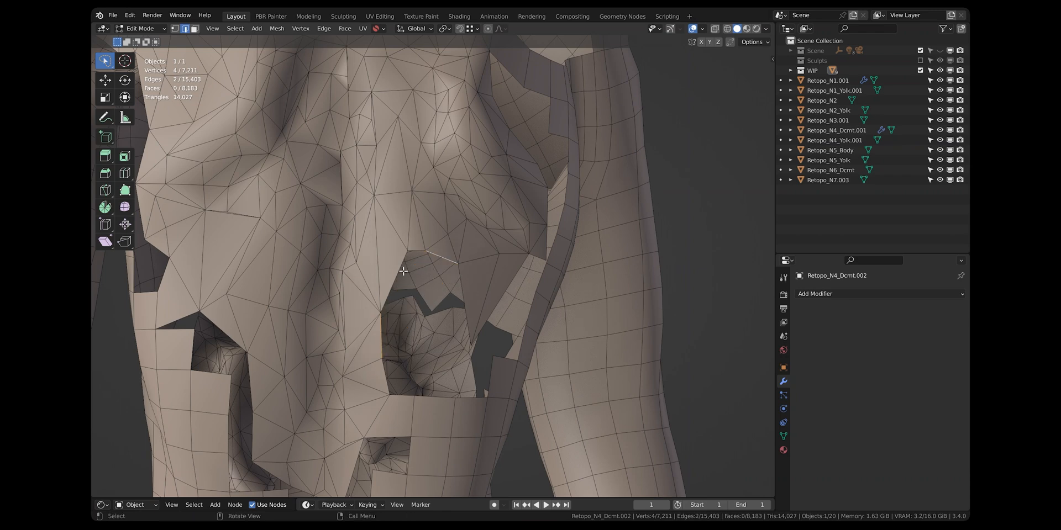
{"action": "key", "text": "f"}
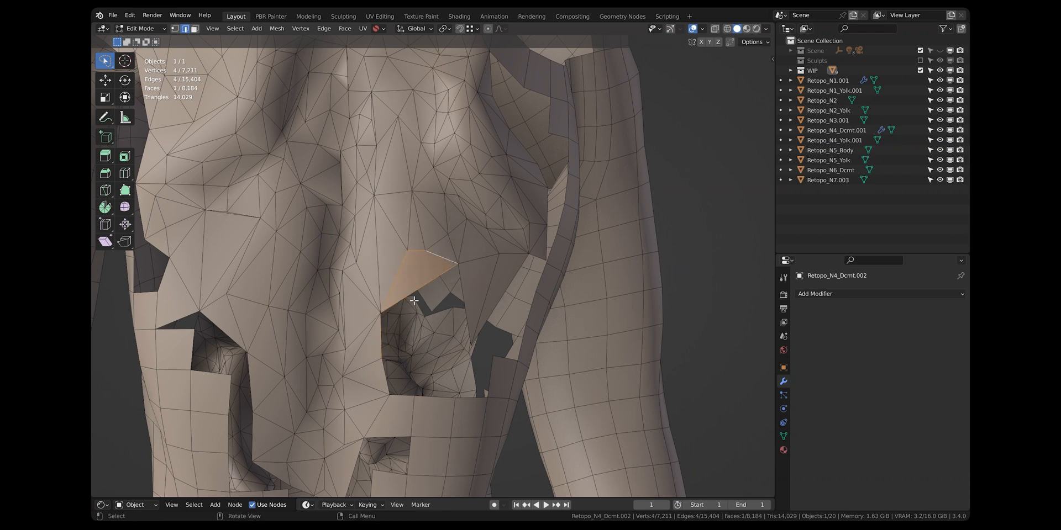
{"action": "left_click", "coordinate": [382, 331]}
{"action": "left_click", "coordinate": [465, 296], "text": "shift"}
{"action": "key", "text": "f"}
Bridge the facing edges at the lower end of the thigh gap with a single connecting face.
{"action": "scroll", "coordinate": [473, 293], "scroll_direction": "down", "scroll_amount": 2}
{"action": "left_click", "coordinate": [664, 266]}
{"action": "middle_click_drag", "start_coordinate": [528, 265], "coordinate": [552, 307]}
{"action": "scroll", "coordinate": [552, 308], "scroll_direction": "down", "scroll_amount": 3}
{"action": "middle_click_drag", "start_coordinate": [602, 282], "coordinate": [425, 266]}
{"action": "scroll", "coordinate": [508, 387], "scroll_direction": "up", "scroll_amount": 3}
{"action": "left_click", "coordinate": [532, 313]}
{"action": "left_click", "coordinate": [527, 335], "text": "shift"}
{"action": "key", "text": "f"}
Select all non-manifold border edges and fill every remaining gap around the torso and thighs with faces.
{"action": "middle_click_drag", "start_coordinate": [528, 336], "coordinate": [553, 205], "text": "shift"}
{"action": "scroll", "coordinate": [356, 367], "scroll_direction": "down", "scroll_amount": 3}
{"action": "key", "text": "q"}
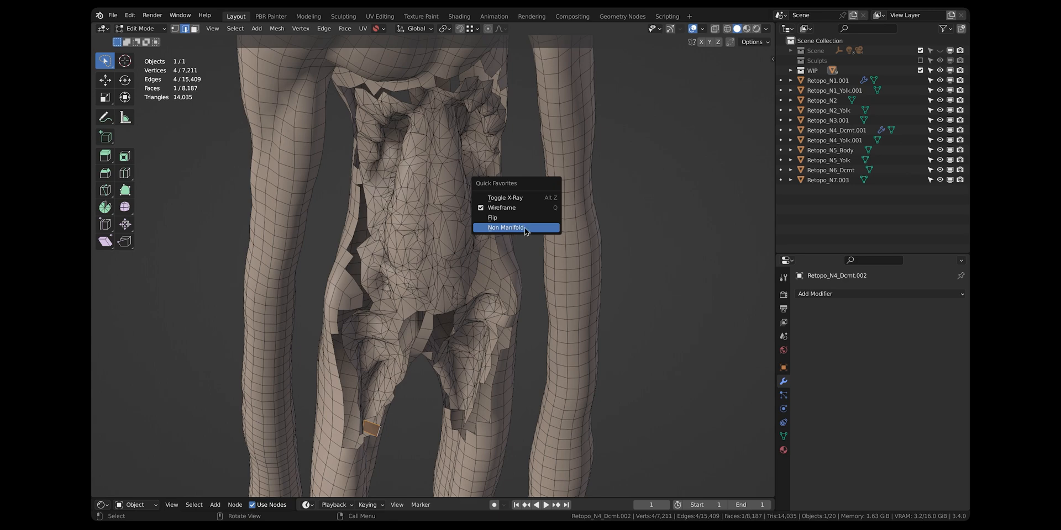
{"action": "left_click", "coordinate": [516, 228]}
{"action": "middle_click_drag", "start_coordinate": [652, 223], "coordinate": [528, 206]}
{"action": "key", "text": "f"}
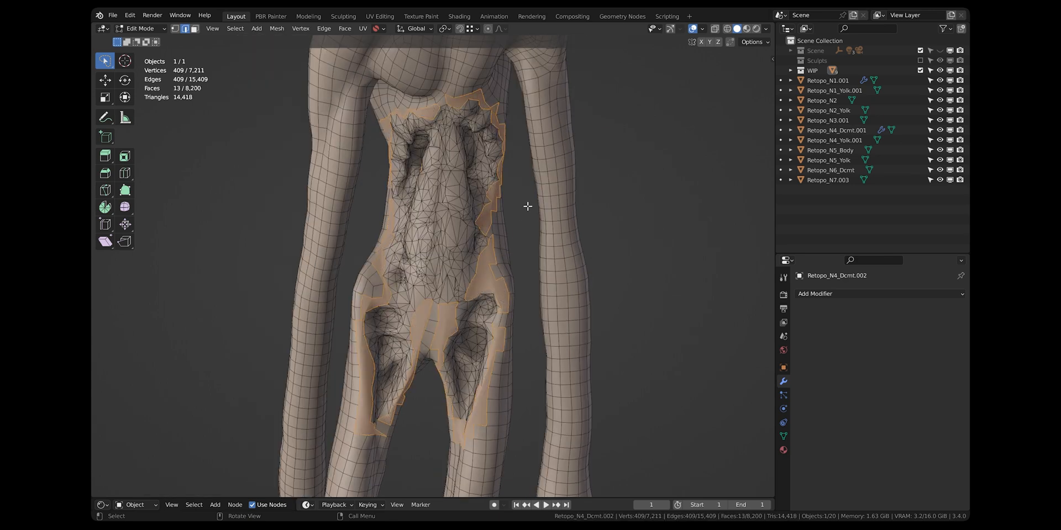
Switch to face selection and triangulate the branching n-gon at the hip.
{"action": "left_click", "coordinate": [521, 211]}
{"action": "scroll", "coordinate": [522, 265], "scroll_direction": "up", "scroll_amount": 3}
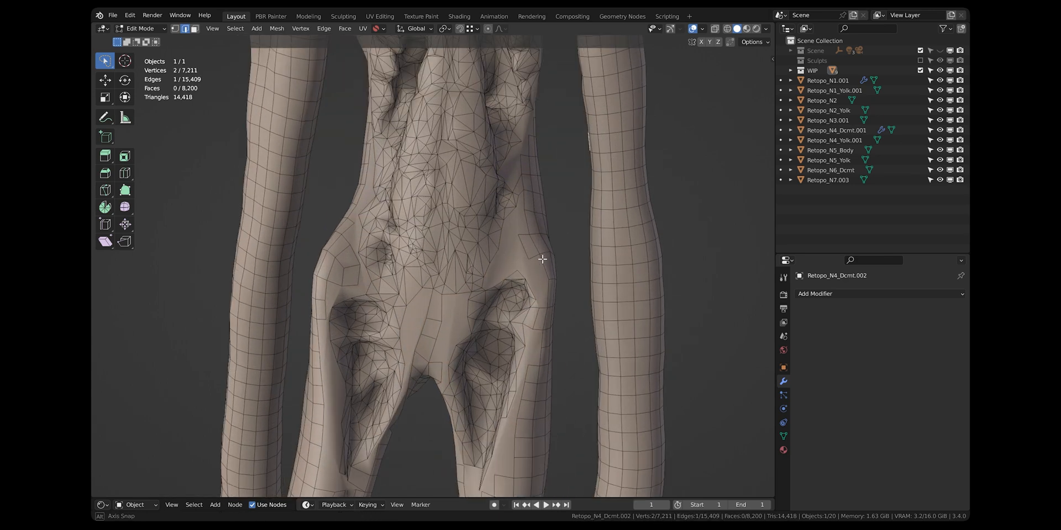
{"action": "key", "text": "3"}
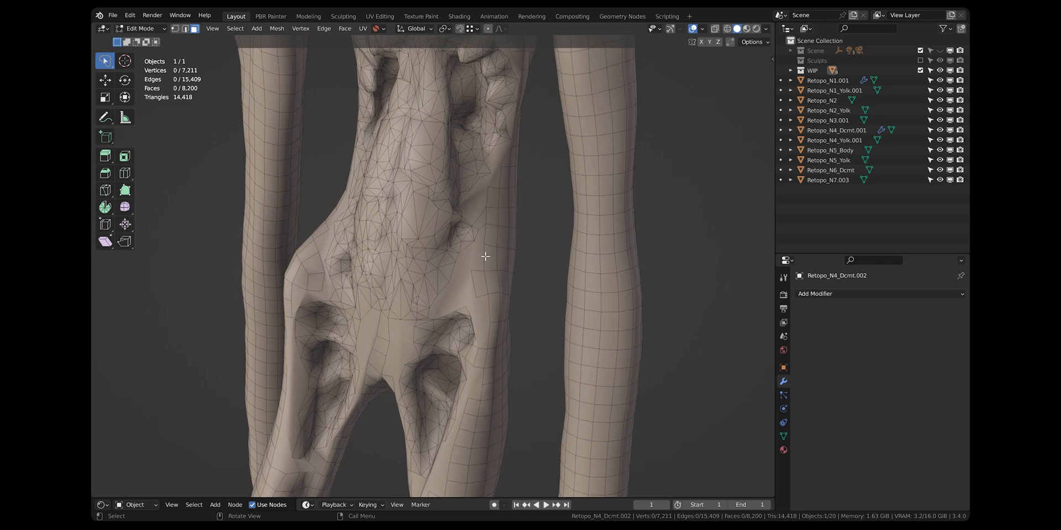
{"action": "left_click", "coordinate": [461, 289]}
{"action": "mouse_move", "coordinate": [549, 293]}
{"action": "middle_mouse_down"}
{"action": "mouse_move", "coordinate": [555, 315]}
{"action": "mouse_move", "coordinate": [532, 282]}
{"action": "middle_mouse_up"}
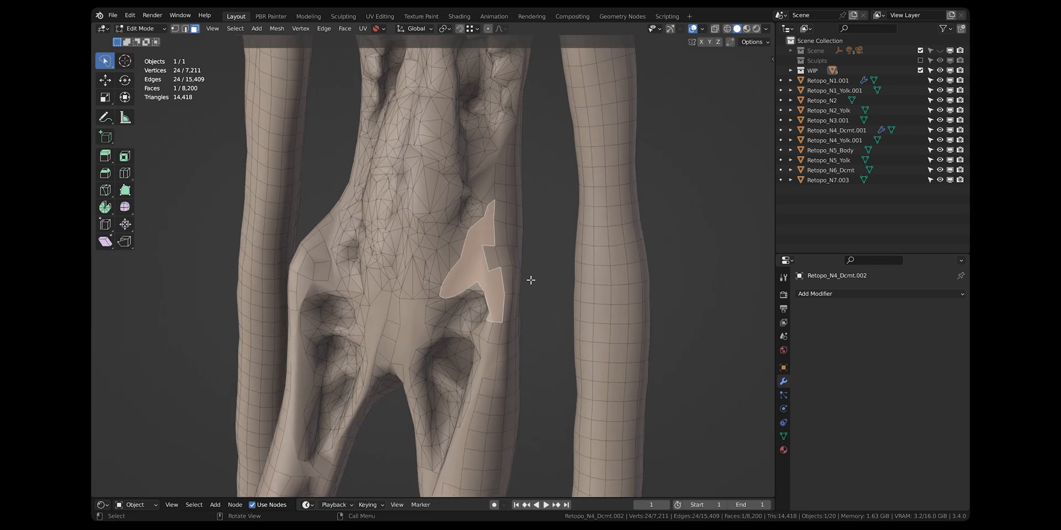
{"action": "key", "text": "ctrl+t"}
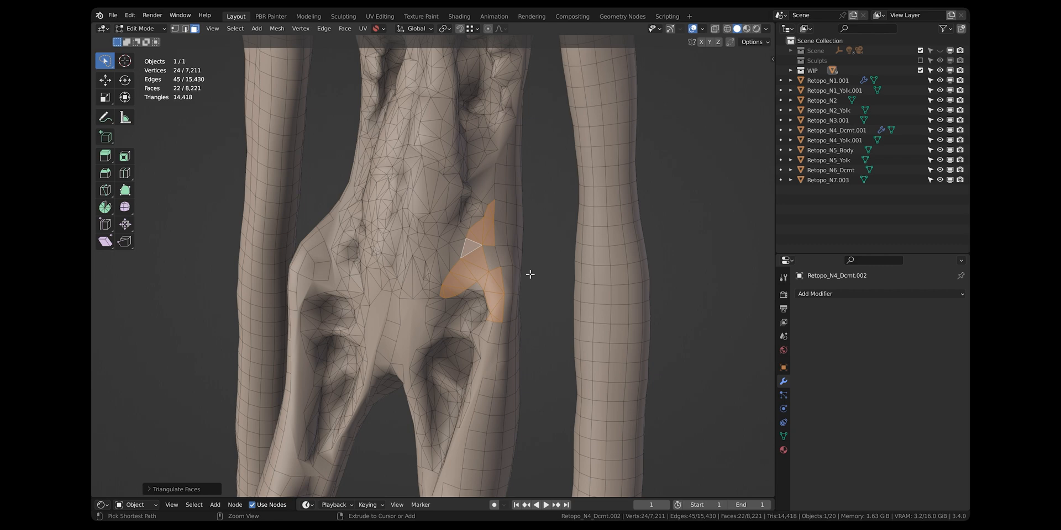
Triangulate the neighbouring n-gons that surround the torso patch.
{"action": "left_click", "coordinate": [540, 232]}
{"action": "middle_click_drag", "start_coordinate": [541, 232], "coordinate": [531, 326], "text": "shift"}
{"action": "left_click", "coordinate": [481, 259]}
{"action": "key", "text": "ctrl+t"}
{"action": "middle_click_drag", "start_coordinate": [429, 126], "coordinate": [481, 100]}
{"action": "left_click", "coordinate": [451, 104]}
{"action": "key", "text": "ctrl+t"}
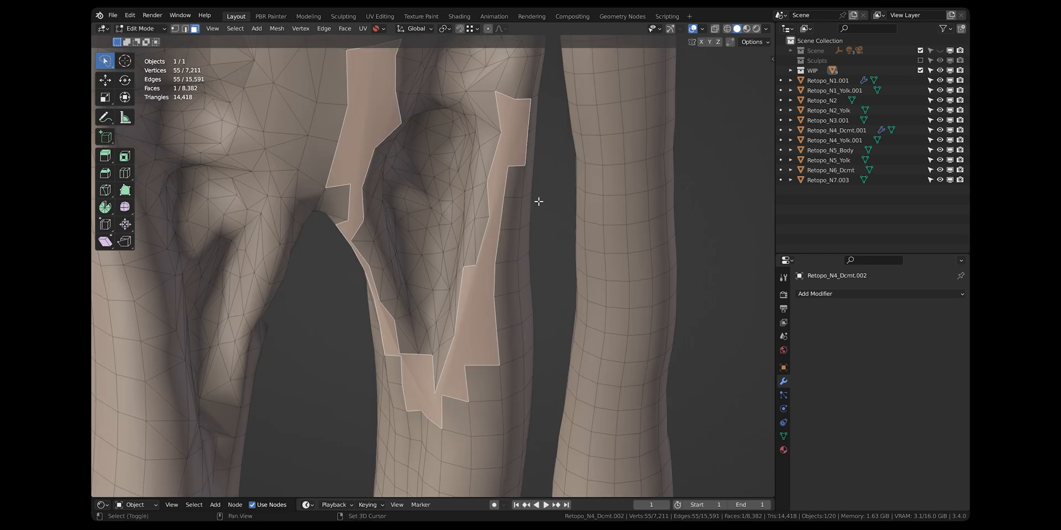
Compare the thigh n-gon with and without its fill, and fill its outline with Beauty triangles.
{"action": "key", "text": "ctrl+shift+z"}
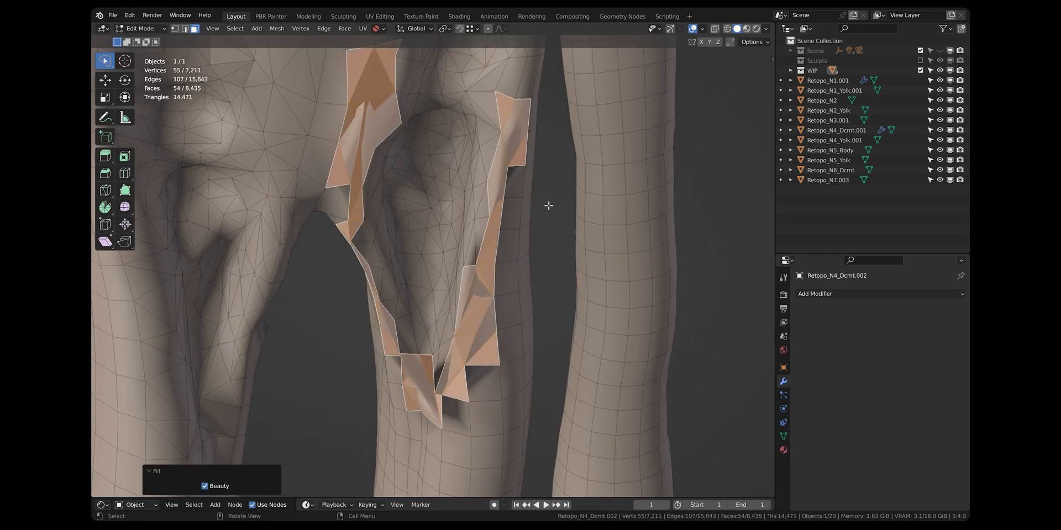
{"action": "key", "text": "ctrl+z"}
{"action": "key", "text": "ctrl+shift+z"}
{"action": "key", "text": "ctrl+z"}
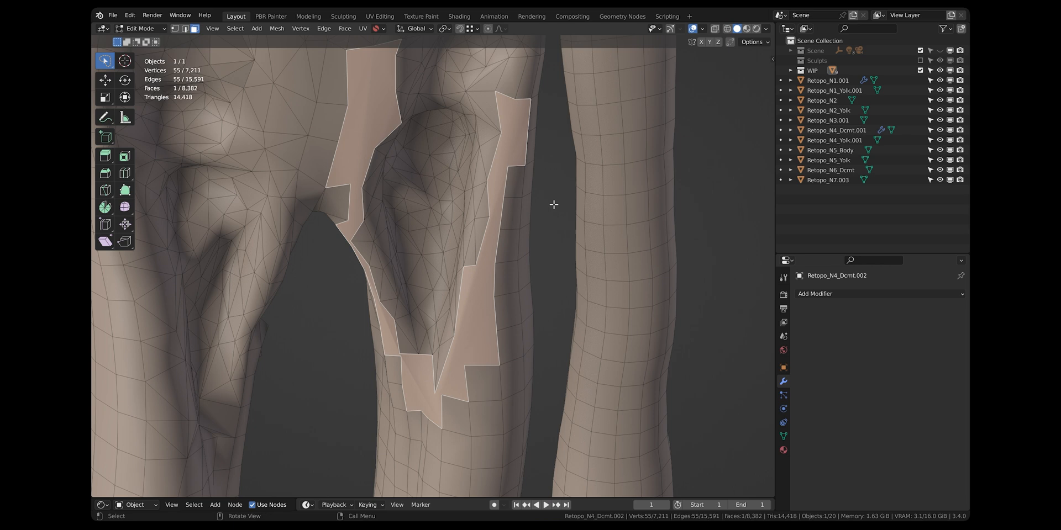
{"action": "key", "text": "ctrl+f"}
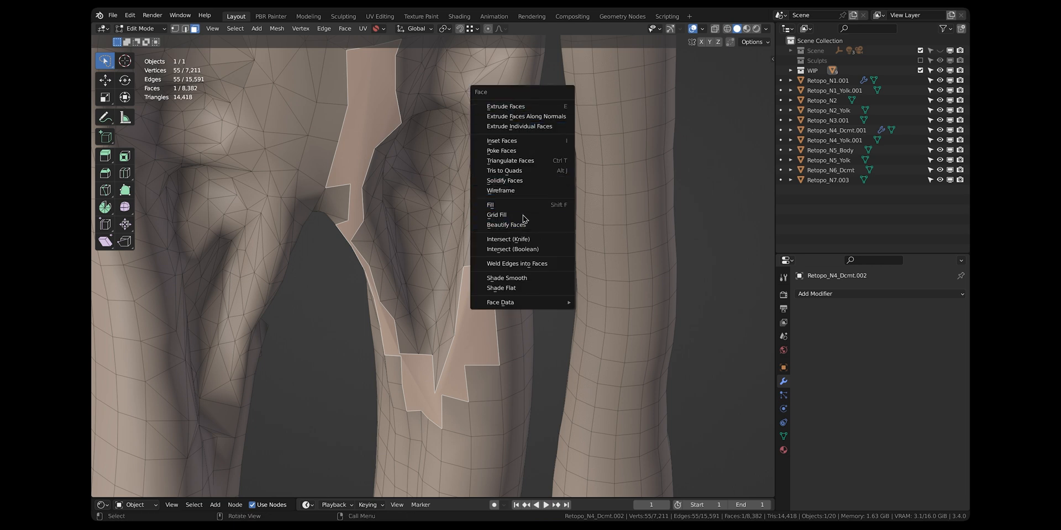
{"action": "left_click", "coordinate": [528, 207]}
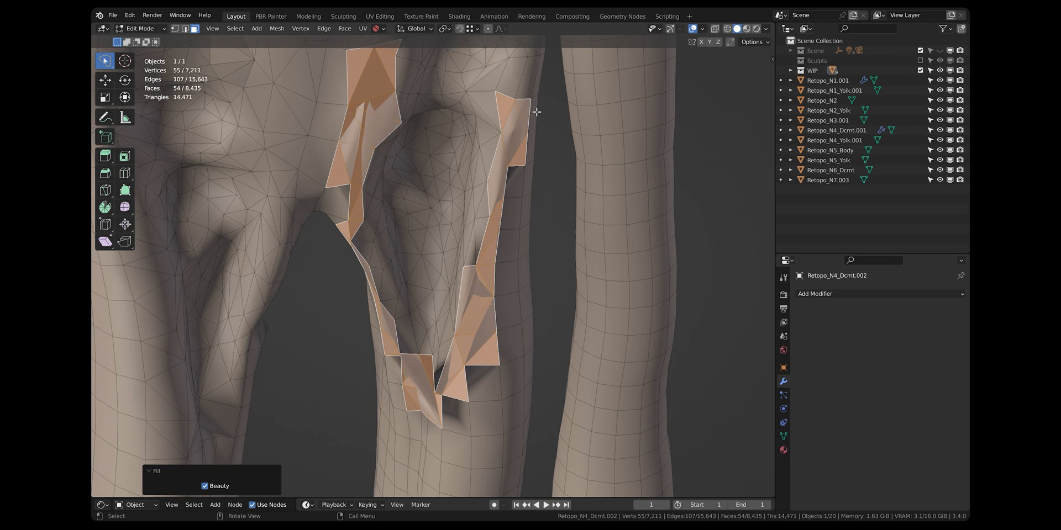
Inspect the new thigh triangles from several angles and flip their normals.
{"action": "middle_click_drag", "start_coordinate": [466, 306], "coordinate": [508, 196]}
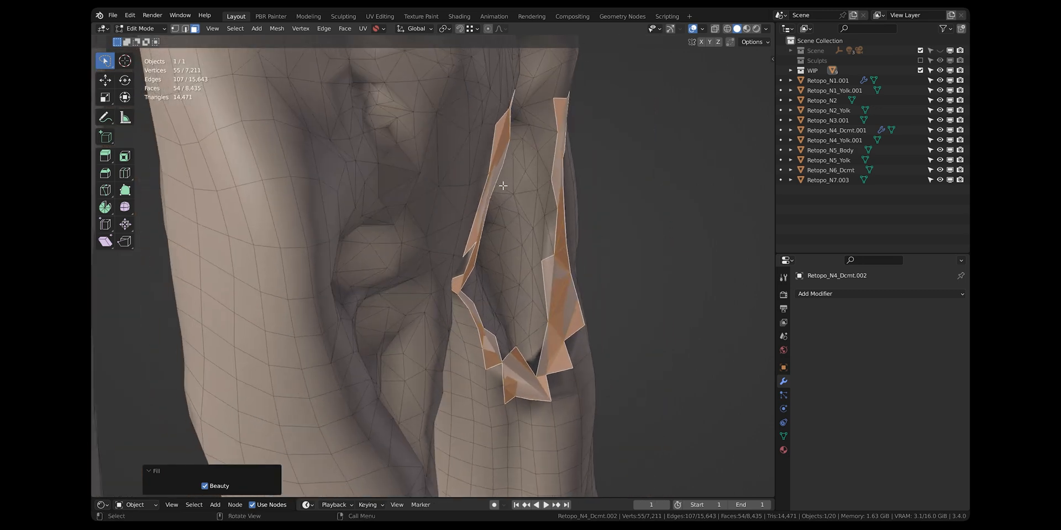
{"action": "middle_click_drag", "start_coordinate": [573, 232], "coordinate": [554, 261]}
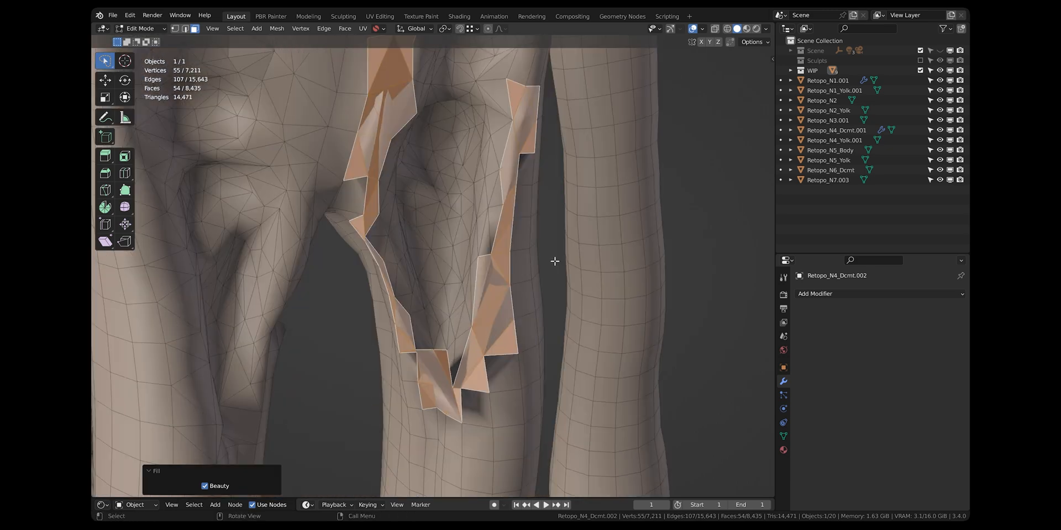
{"action": "left_click", "coordinate": [272, 31]}
{"action": "mouse_move", "coordinate": [326, 217]}
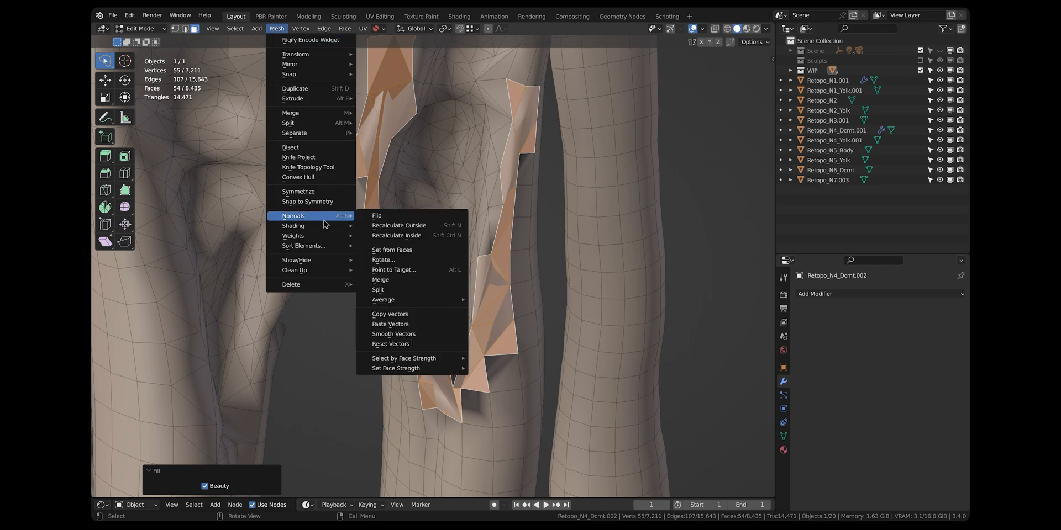
{"action": "left_click", "coordinate": [412, 218]}
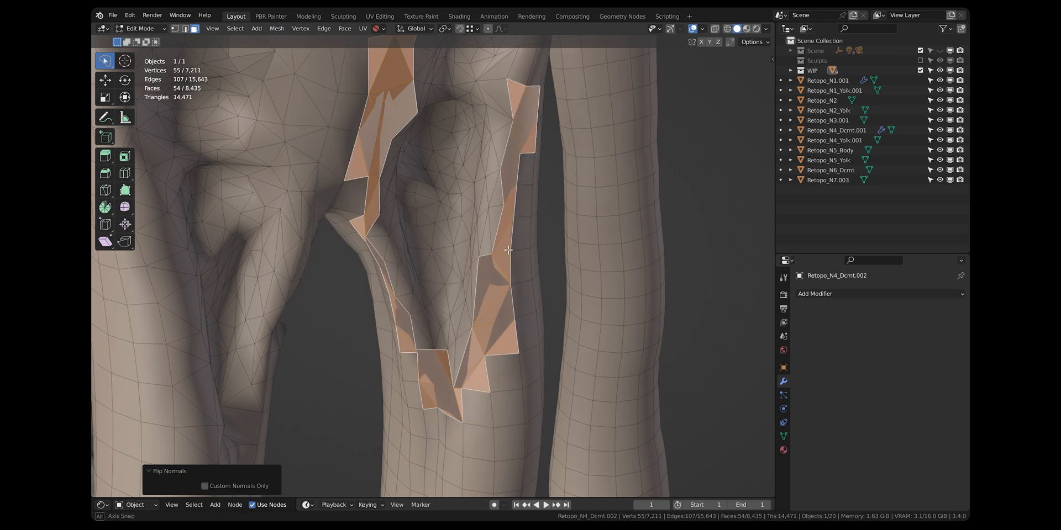
Delete the original n-gon face that overlaps the new triangles around the thigh opening.
{"action": "middle_click_drag", "start_coordinate": [507, 250], "coordinate": [515, 248]}
{"action": "left_click", "coordinate": [450, 377]}
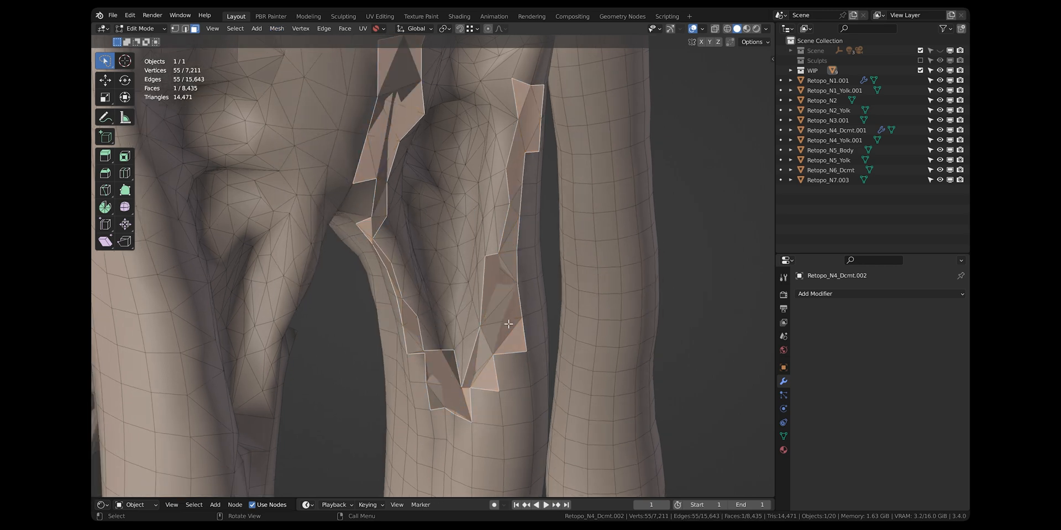
{"action": "middle_click_drag", "start_coordinate": [524, 92], "coordinate": [482, 199]}
{"action": "key", "text": "x"}
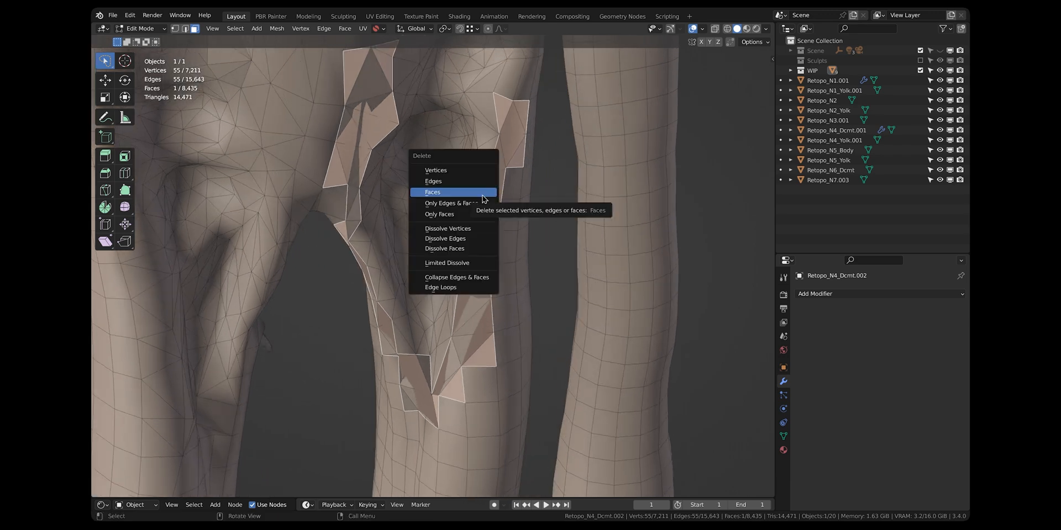
{"action": "left_click", "coordinate": [482, 193]}
Triangulate the narrow elongated n-gon in the recess of the torso.
{"action": "scroll", "coordinate": [497, 210], "scroll_direction": "down", "scroll_amount": 4}
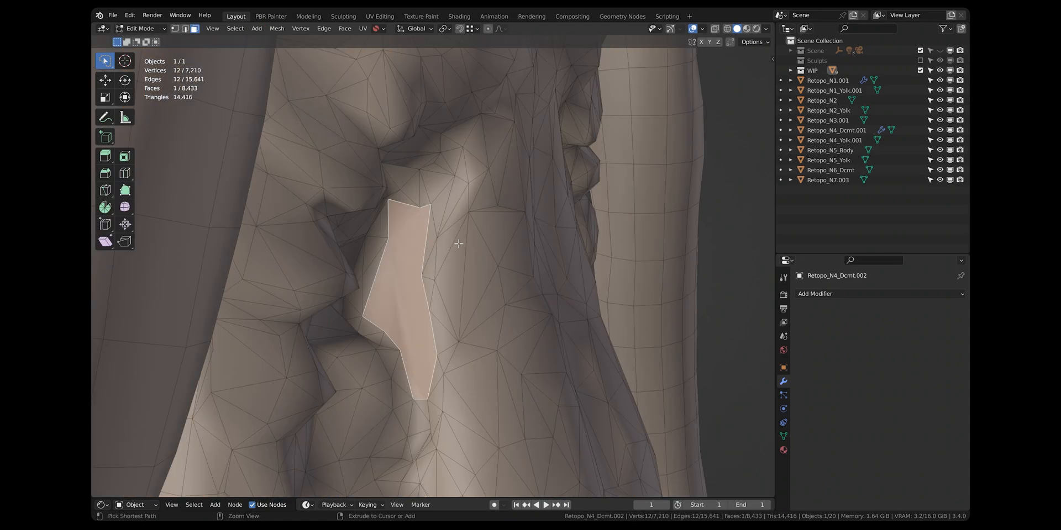
{"action": "key", "text": "ctrl+t"}
{"action": "scroll", "coordinate": [596, 249], "scroll_direction": "down", "scroll_amount": 5}
Triangulate the long n-gon running down the body's side below the armpit.
{"action": "middle_click_drag", "start_coordinate": [364, 242], "coordinate": [534, 235]}
{"action": "left_click", "coordinate": [468, 322]}
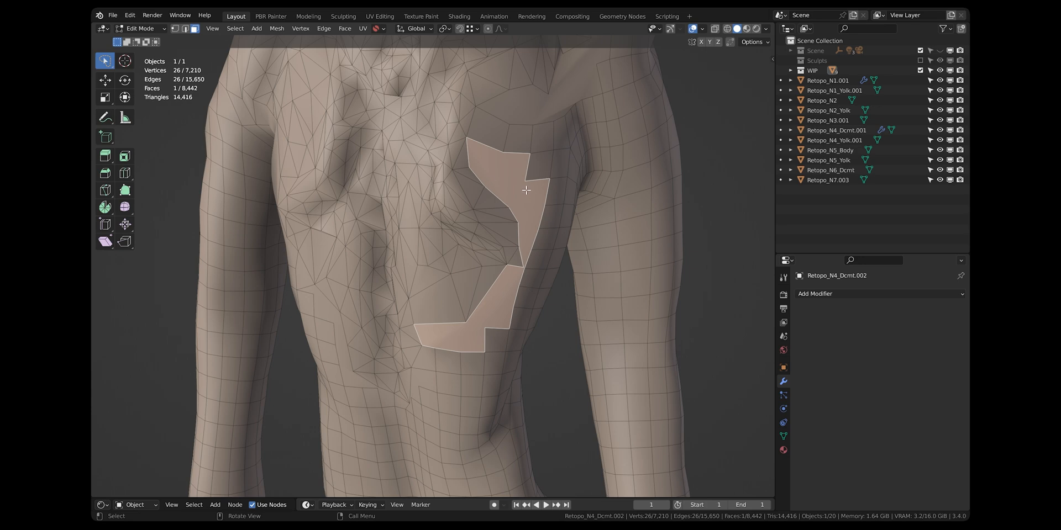
{"action": "middle_click_drag", "start_coordinate": [522, 181], "coordinate": [545, 208]}
{"action": "left_click", "coordinate": [574, 177]}
{"action": "middle_click_drag", "start_coordinate": [574, 178], "coordinate": [396, 211]}
{"action": "middle_click_drag", "start_coordinate": [332, 297], "coordinate": [350, 272]}
{"action": "left_click", "coordinate": [355, 273]}
{"action": "middle_click_drag", "start_coordinate": [434, 279], "coordinate": [464, 279]}
{"action": "key", "text": "ctrl+t"}
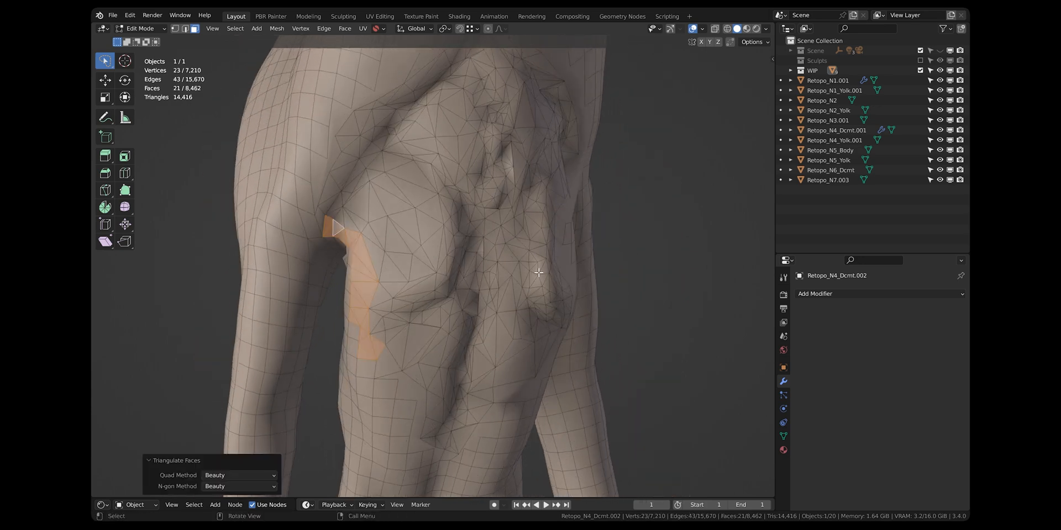
Triangulate the n-gon along the opposite side of the torso and the one above it at the chest.
{"action": "middle_click_drag", "start_coordinate": [540, 273], "coordinate": [460, 350]}
{"action": "left_click", "coordinate": [422, 358]}
{"action": "key", "text": "ctrl+t"}
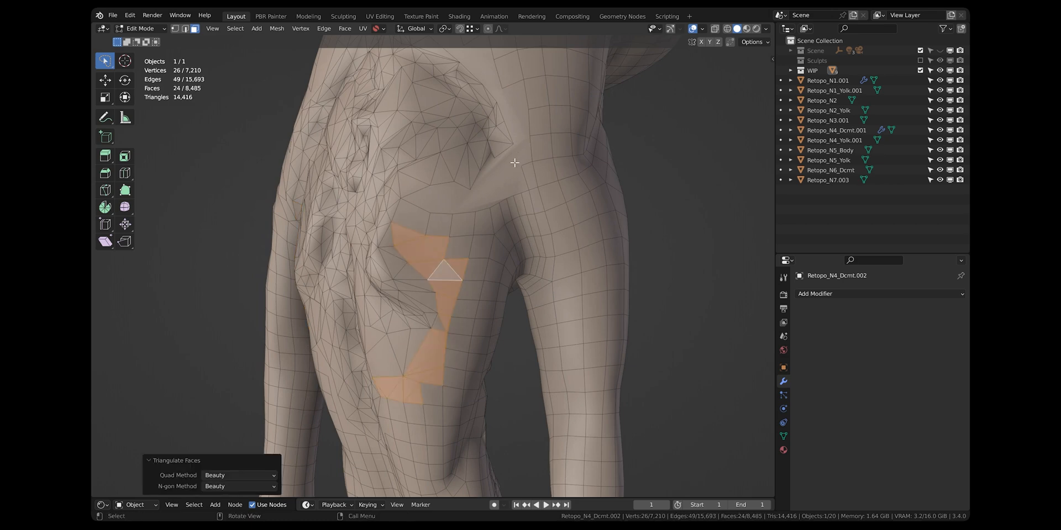
{"action": "left_click", "coordinate": [516, 161]}
{"action": "middle_click_drag", "start_coordinate": [516, 161], "coordinate": [535, 309]}
{"action": "key", "text": "ctrl+t"}
{"action": "middle_click_drag", "start_coordinate": [403, 161], "coordinate": [431, 187]}
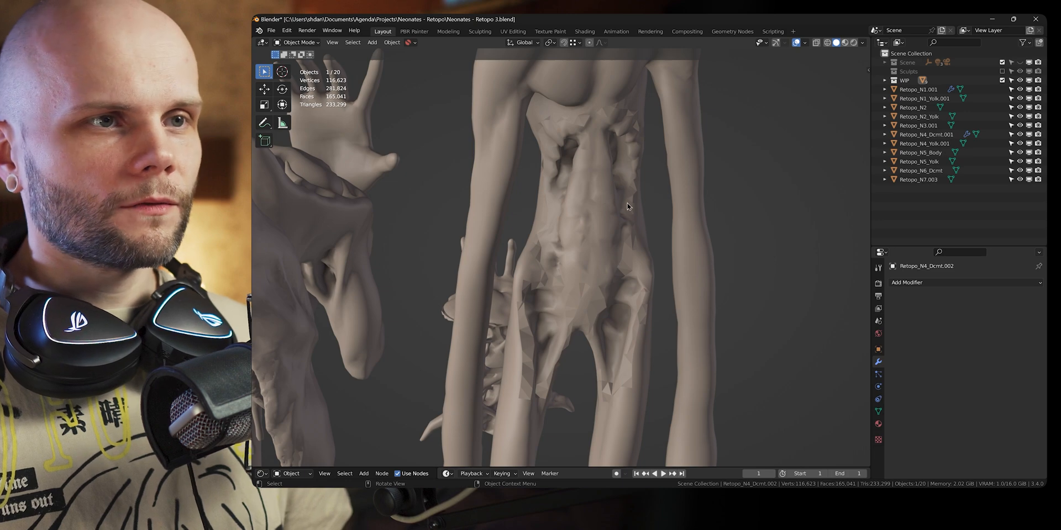
Apply smooth shading to the whole retopologized body.
{"action": "right_click", "coordinate": [612, 193]}
{"action": "left_click", "coordinate": [612, 193]}
{"action": "scroll", "coordinate": [614, 233], "scroll_direction": "down", "scroll_amount": 2}
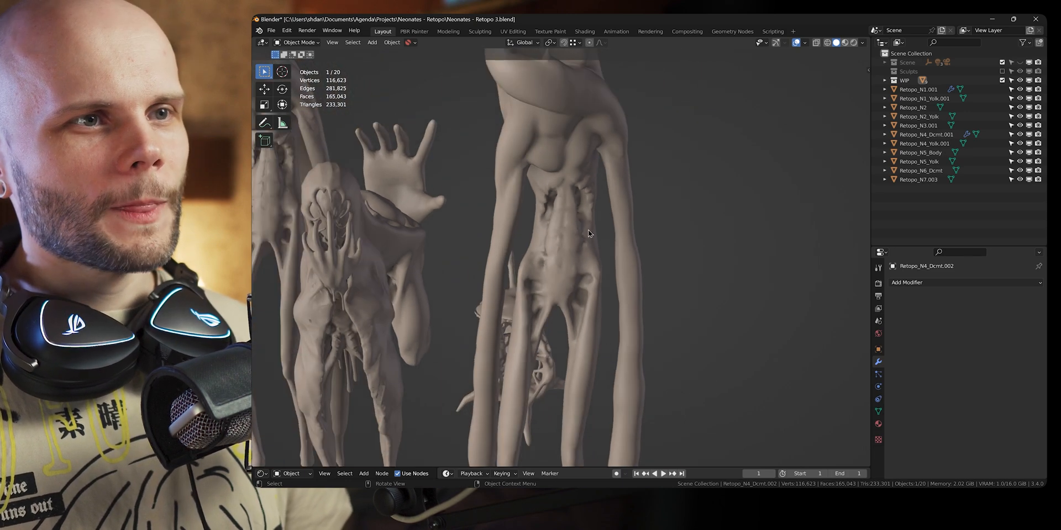
Examine the smooth-shaded body from several angles and compare it with the neighbouring figures in the scene.
{"action": "scroll", "coordinate": [613, 233], "scroll_direction": "up", "scroll_amount": 2}
{"action": "middle_click_drag", "start_coordinate": [598, 216], "coordinate": [537, 228]}
{"action": "scroll", "coordinate": [537, 228], "scroll_direction": "down", "scroll_amount": 6}
{"action": "middle_click_drag", "start_coordinate": [442, 217], "coordinate": [652, 247]}
{"action": "scroll", "coordinate": [715, 221], "scroll_direction": "up", "scroll_amount": 2}
{"action": "scroll", "coordinate": [715, 221], "scroll_direction": "up", "scroll_amount": 2}
{"action": "scroll", "coordinate": [700, 234], "scroll_direction": "down", "scroll_amount": 1}
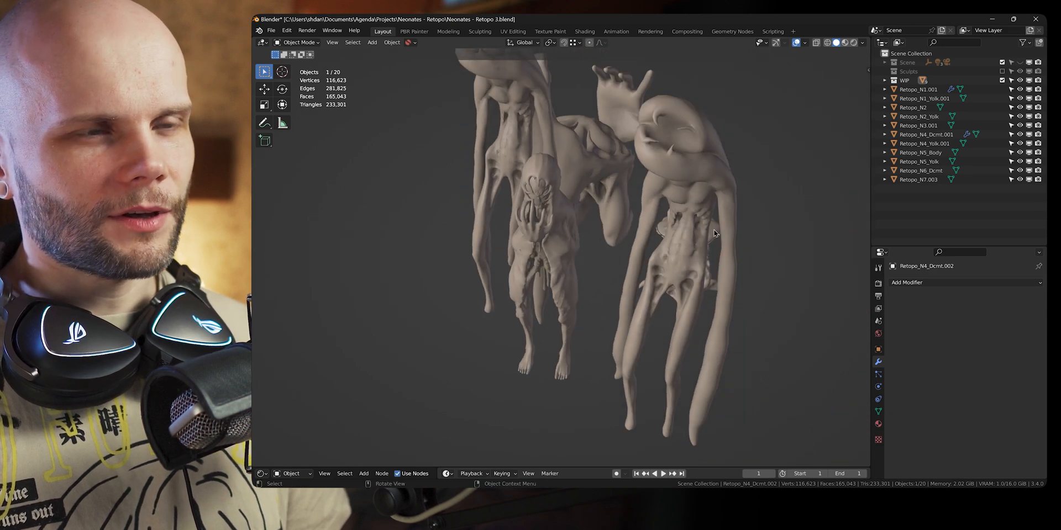
{"action": "key", "text": "slash"}
{"action": "key", "text": "slash"}
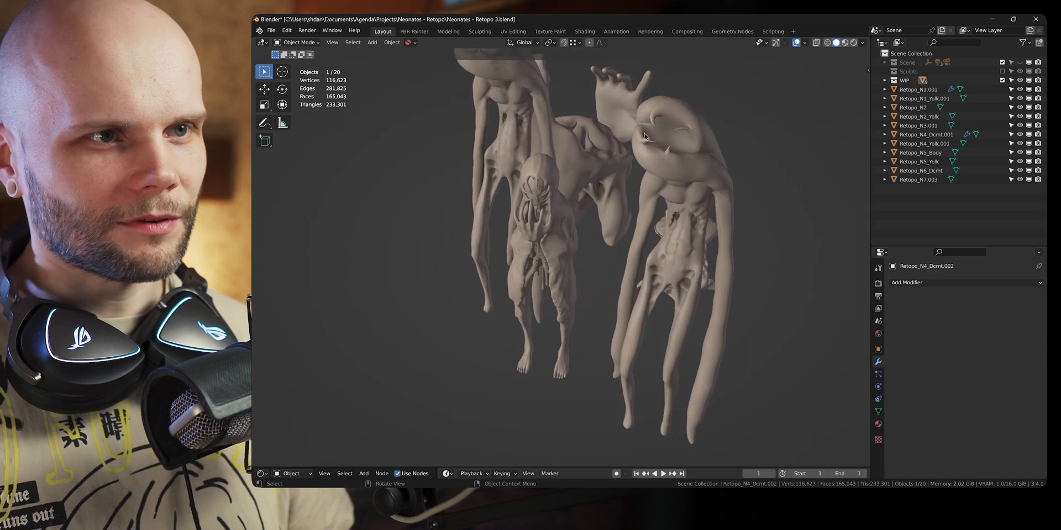
{"action": "scroll", "coordinate": [485, 236], "scroll_direction": "down", "scroll_amount": 2}
{"action": "middle_click_drag", "start_coordinate": [485, 237], "coordinate": [836, 214], "text": "shift"}
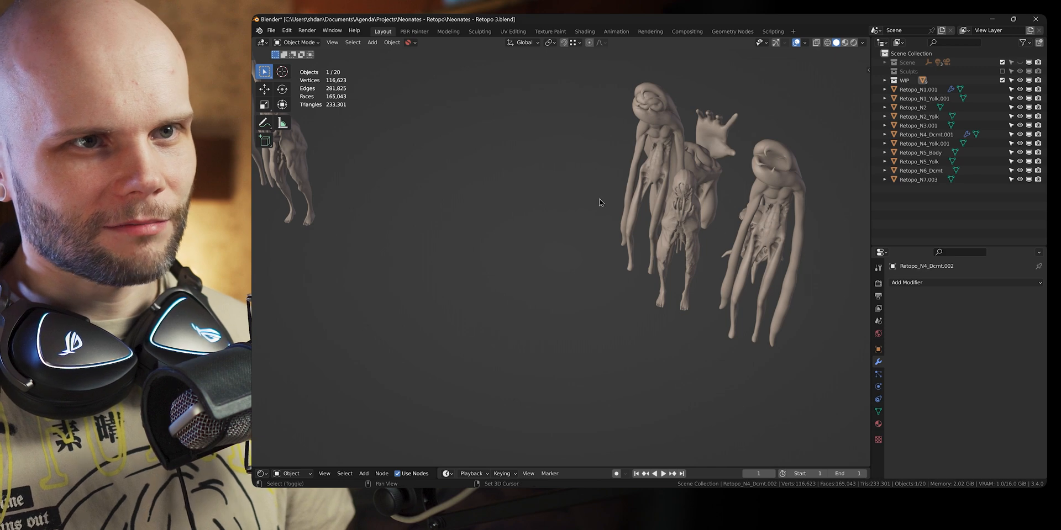
{"action": "middle_click_drag", "start_coordinate": [663, 211], "coordinate": [599, 231]}
Put the retopologized body into Sculpt Mode with its wireframe shown and choose the Grab brush.
{"action": "key", "text": "KP_Decimal"}
{"action": "key", "text": "ctrl+Tab"}
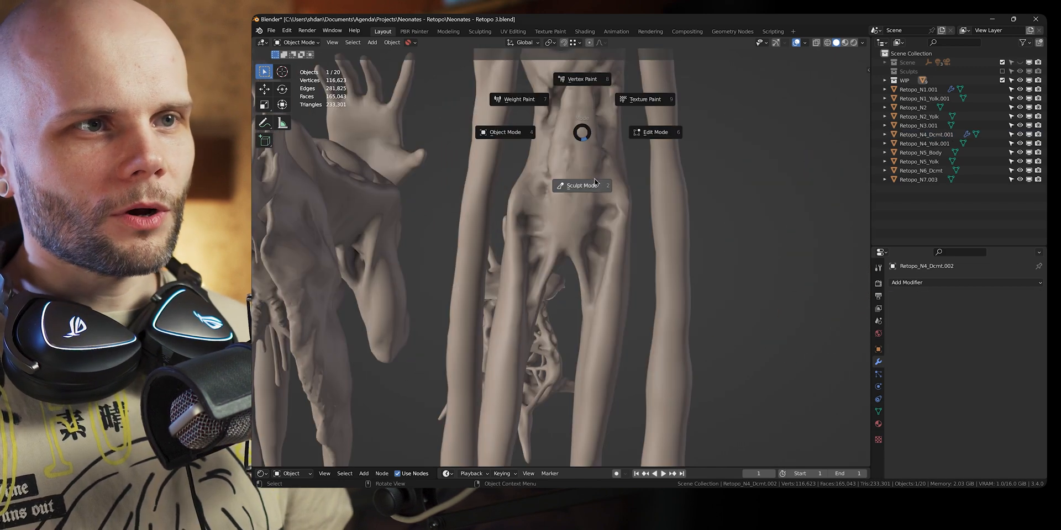
{"action": "left_click", "coordinate": [582, 186]}
{"action": "scroll", "coordinate": [574, 193], "scroll_direction": "up", "scroll_amount": 4}
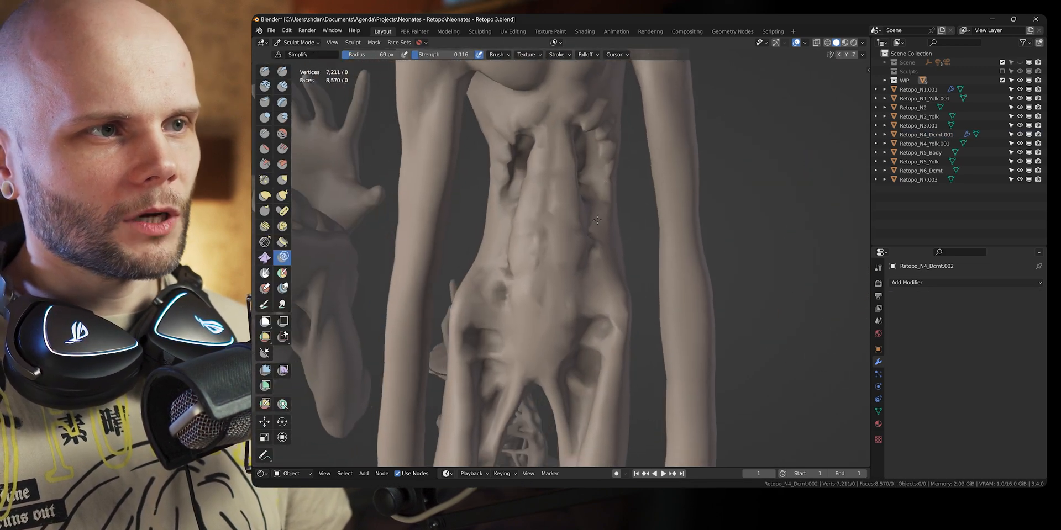
{"action": "key", "text": "h"}
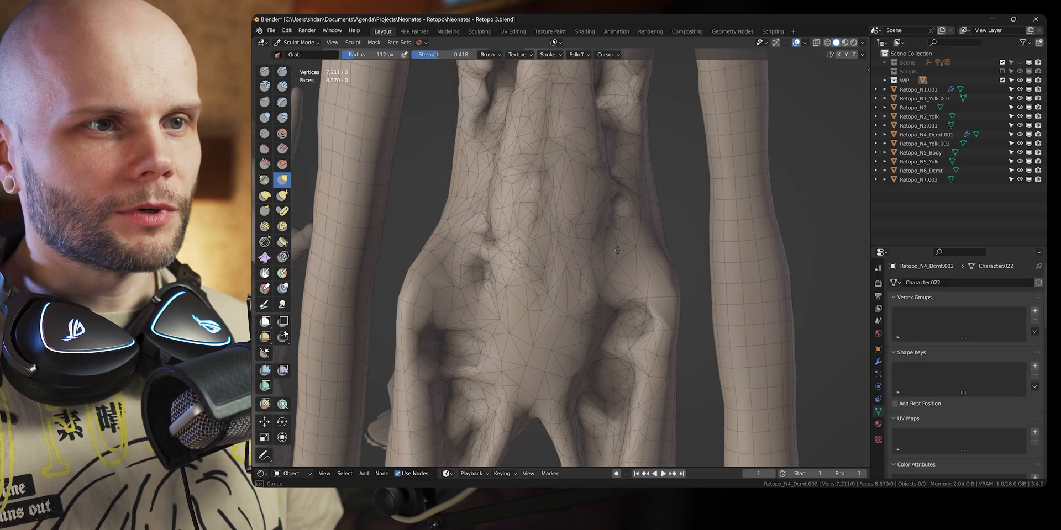
Try to reshape the folds and holes along both sides of the torso of Retopo_N4_Dcmt.002 with Grab strokes.
{"action": "left_click_drag", "start_coordinate": [604, 172], "coordinate": [610, 163]}
{"action": "middle_click_drag", "start_coordinate": [658, 112], "coordinate": [594, 321], "text": "shift"}
{"action": "left_click_drag", "start_coordinate": [584, 184], "coordinate": [578, 177]}
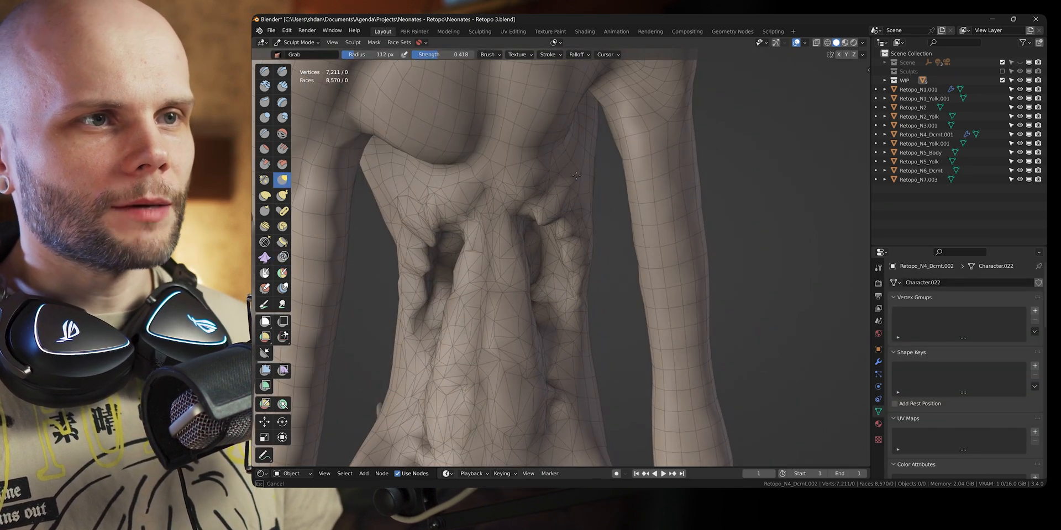
{"action": "left_click_drag", "start_coordinate": [444, 187], "coordinate": [429, 205]}
{"action": "middle_click_drag", "start_coordinate": [429, 215], "coordinate": [475, 155]}
{"action": "left_click_drag", "start_coordinate": [474, 154], "coordinate": [447, 148]}
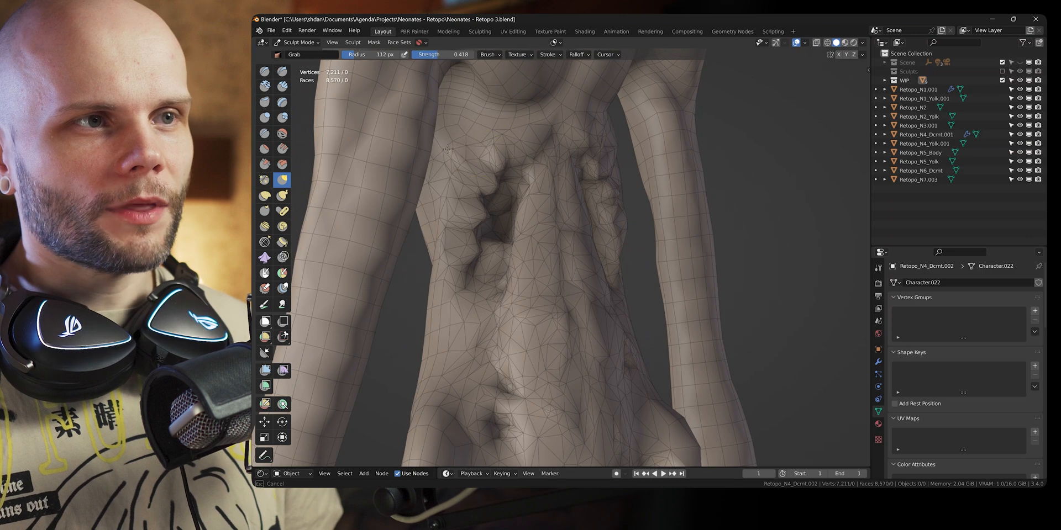
{"action": "middle_click_drag", "start_coordinate": [446, 399], "coordinate": [457, 332]}
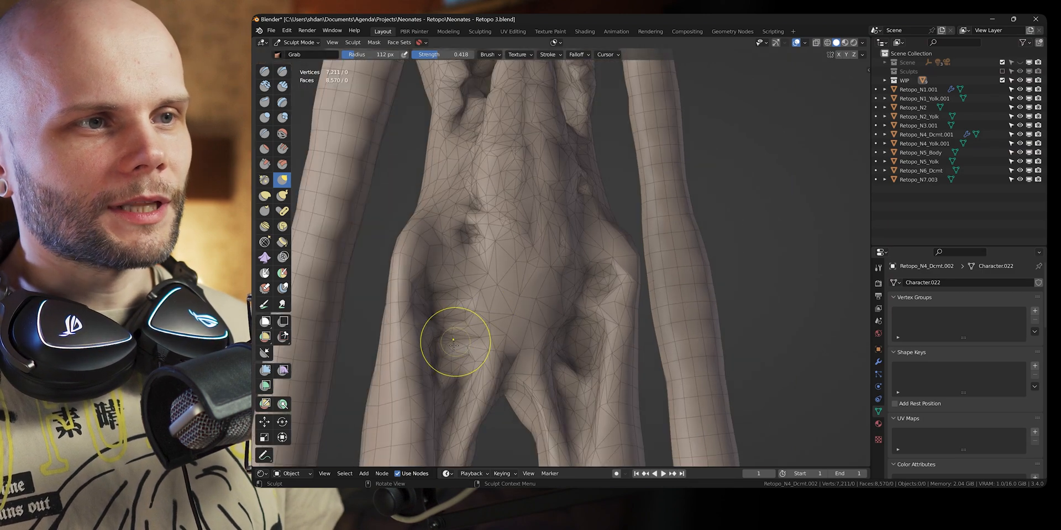
{"action": "mouse_move", "coordinate": [486, 398]}
{"action": "middle_mouse_down"}
{"action": "mouse_move", "coordinate": [524, 240]}
{"action": "mouse_move", "coordinate": [485, 300]}
{"action": "middle_mouse_up"}
{"action": "left_click_drag", "start_coordinate": [396, 325], "coordinate": [396, 325]}
Undo the recent Grab strokes on the torso of Retopo_N4_Dcmt.002.
{"action": "mouse_move", "coordinate": [392, 170]}
{"action": "middle_mouse_down"}
{"action": "mouse_move", "coordinate": [391, 224]}
{"action": "mouse_move", "coordinate": [597, 173]}
{"action": "mouse_move", "coordinate": [664, 232]}
{"action": "middle_mouse_up"}
{"action": "key", "text": "ctrl+Tab"}
{"action": "left_click", "coordinate": [574, 180]}
{"action": "key", "text": "ctrl+z"}
{"action": "key", "text": "ctrl+z"}
{"action": "key", "text": "ctrl+z"}
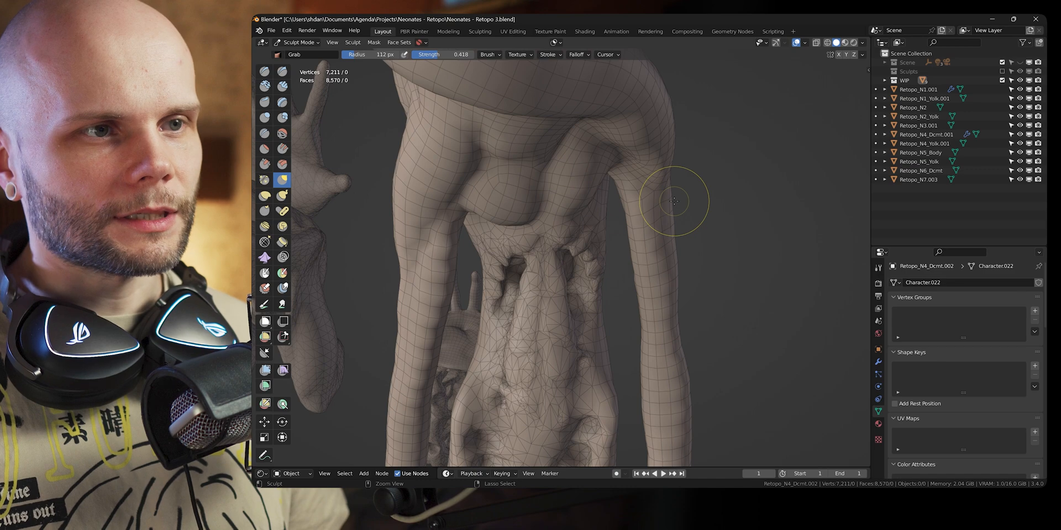
{"action": "key", "text": "ctrl+z"}
{"action": "key", "text": "ctrl+z"}
{"action": "key", "text": "ctrl+z"}
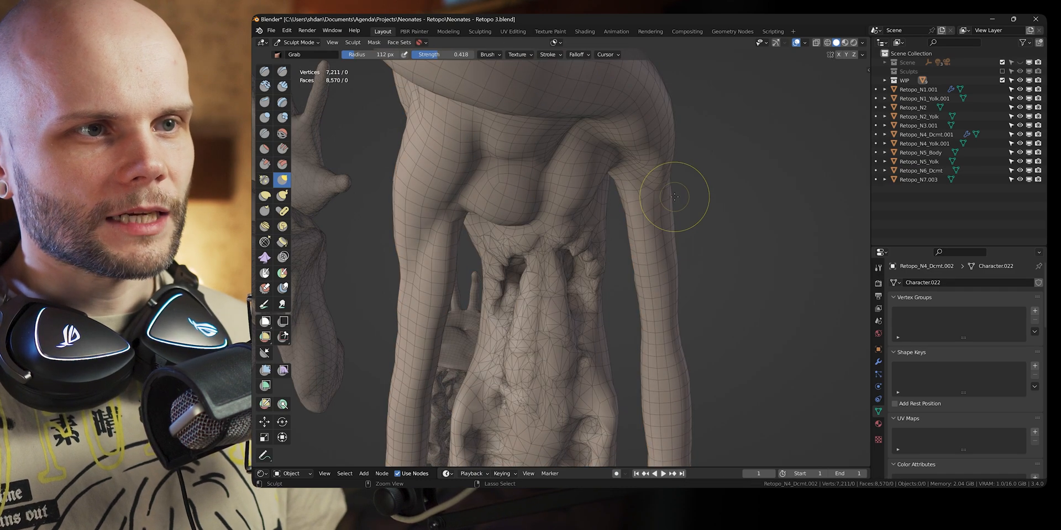
Return to Object Mode, clear the selection and exclude the WIP collection from the view layer.
{"action": "key", "text": "ctrl+Tab"}
{"action": "left_click", "coordinate": [529, 199]}
{"action": "scroll", "coordinate": [663, 240], "scroll_direction": "down", "scroll_amount": 9}
{"action": "left_click", "coordinate": [664, 239]}
{"action": "middle_click_drag", "start_coordinate": [663, 239], "coordinate": [756, 236]}
{"action": "left_click", "coordinate": [1002, 80]}
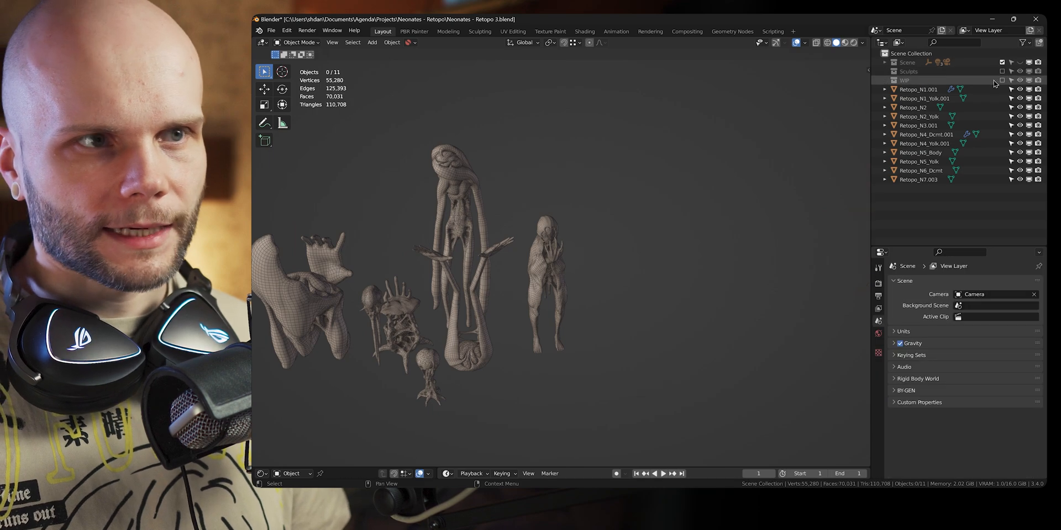
Put Retopo_N4_Dcmt.001 into Sculpt Mode and pull the side of its lower torso with the Grab brush.
{"action": "left_click", "coordinate": [471, 186]}
{"action": "key", "text": "ctrl+Tab"}
{"action": "left_click", "coordinate": [470, 258]}
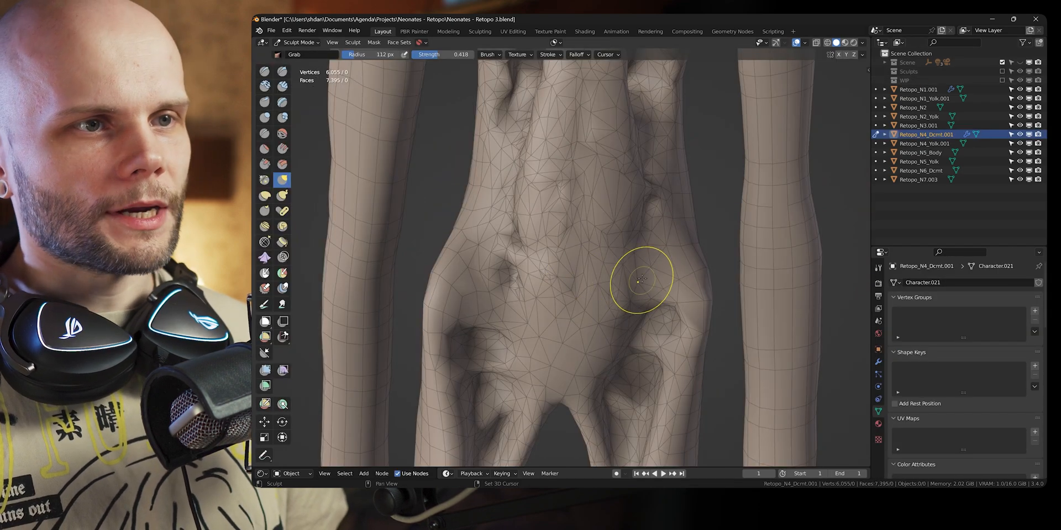
{"action": "left_click_drag", "start_coordinate": [641, 280], "coordinate": [648, 242]}
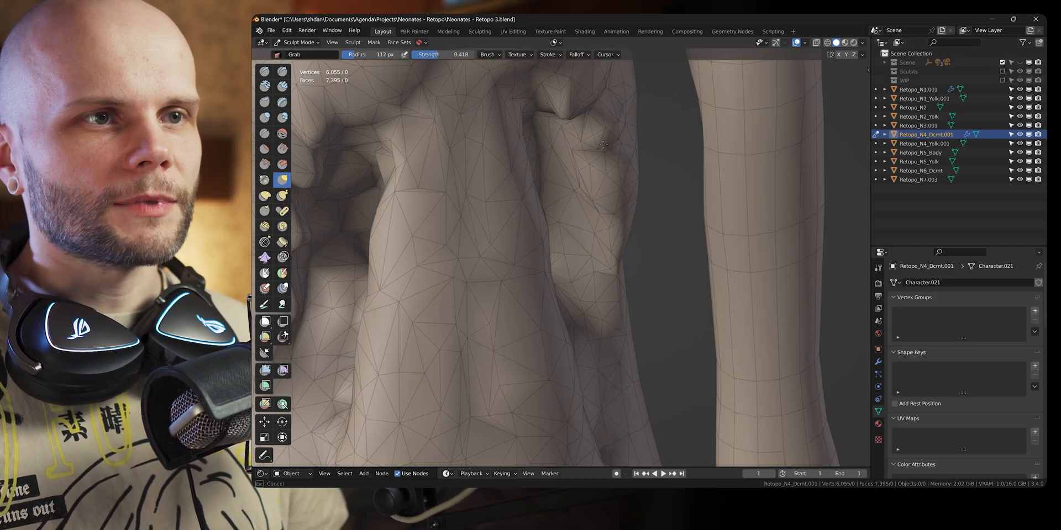
Toggle the viewport display of the Shrinkwrap.001 modifier to compare the torso with and without projection onto N4.
{"action": "middle_click_drag", "start_coordinate": [657, 210], "coordinate": [547, 256]}
{"action": "left_click", "coordinate": [878, 362]}
{"action": "left_click", "coordinate": [997, 298]}
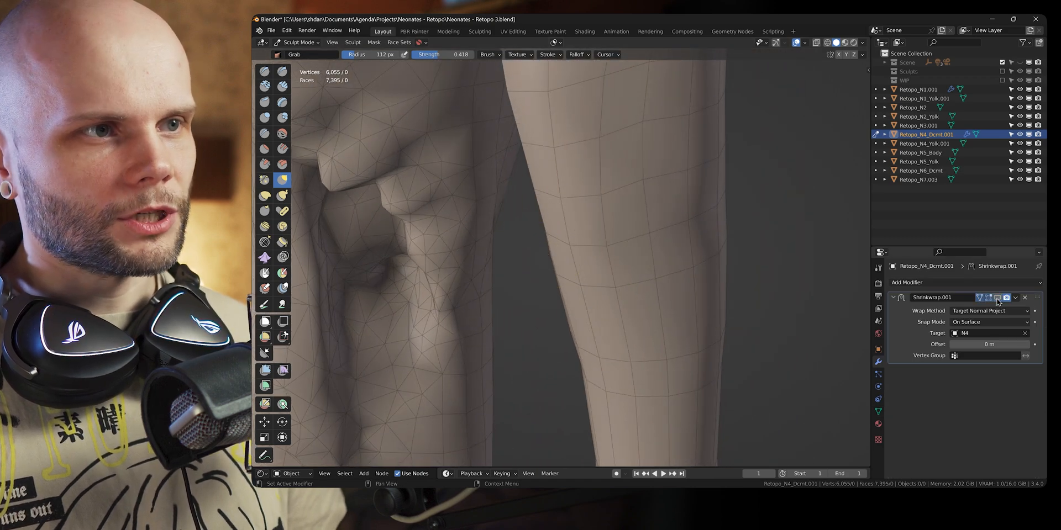
{"action": "left_click", "coordinate": [998, 298]}
{"action": "left_click", "coordinate": [997, 298]}
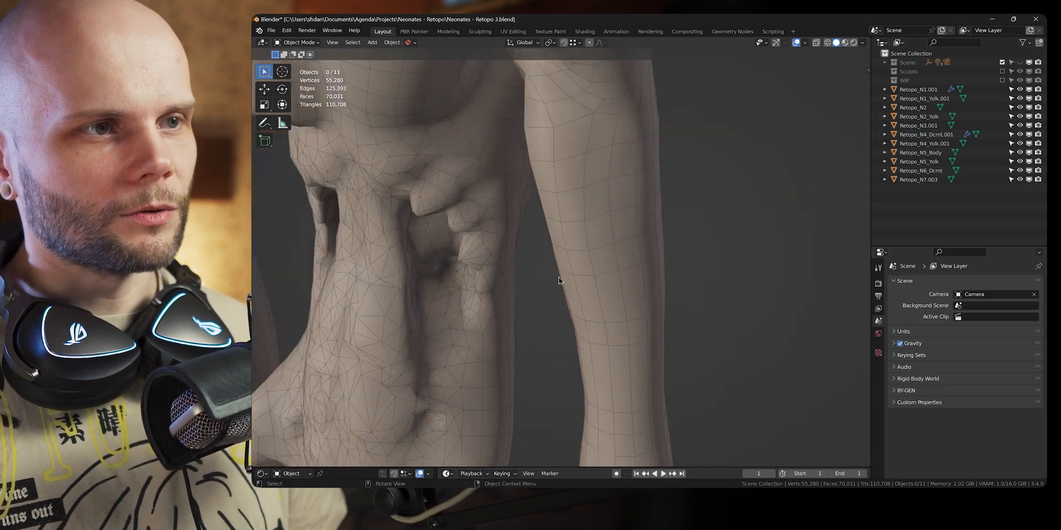
Examine the torso topology of Retopo_N4_Dcmt.001 from the front and the side, up close and from a distance.
{"action": "scroll", "coordinate": [578, 196], "scroll_direction": "up", "scroll_amount": 3}
{"action": "middle_click_drag", "start_coordinate": [578, 197], "coordinate": [575, 196]}
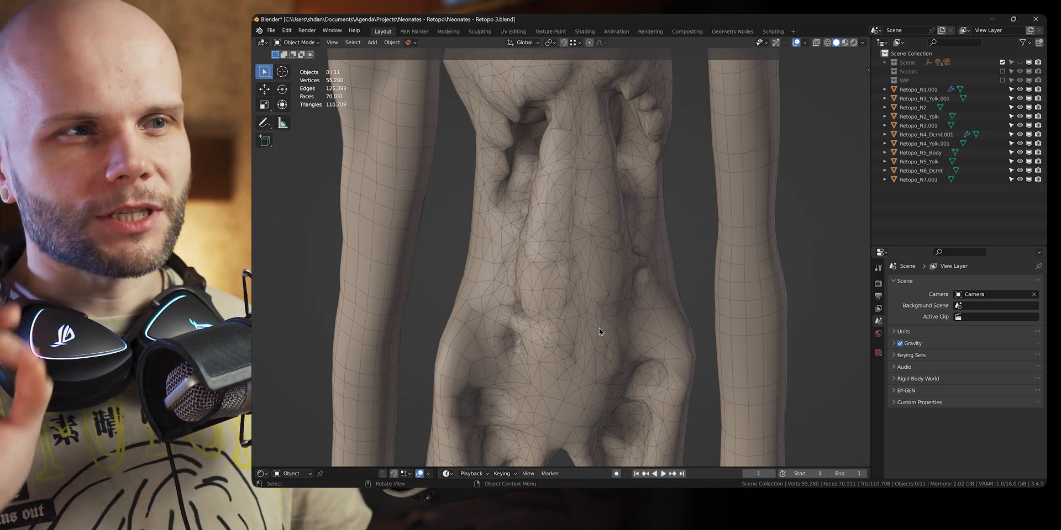
{"action": "mouse_move", "coordinate": [598, 255]}
{"action": "middle_mouse_down"}
{"action": "mouse_move", "coordinate": [585, 204]}
{"action": "mouse_move", "coordinate": [579, 243]}
{"action": "middle_mouse_up"}
{"action": "scroll", "coordinate": [579, 243], "scroll_direction": "up", "scroll_amount": 2}
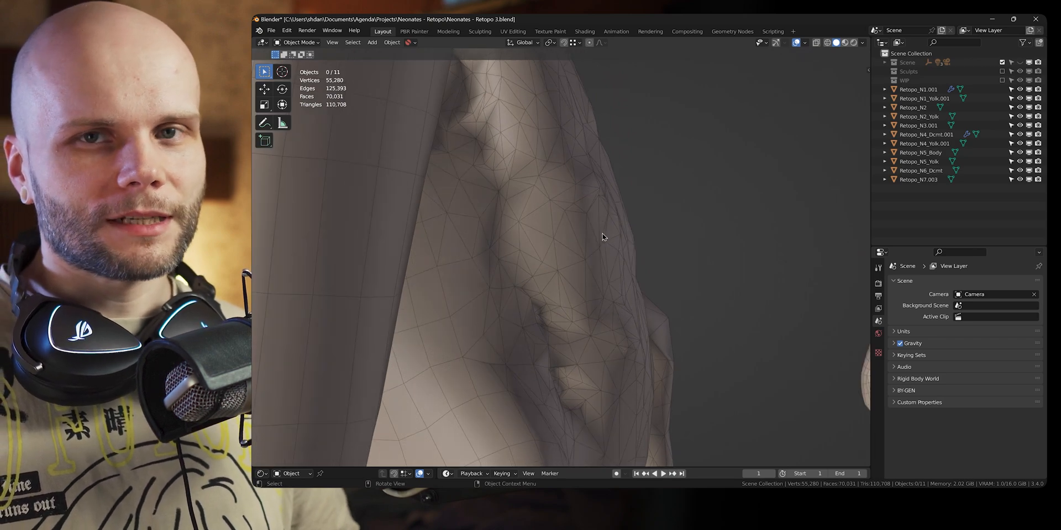
{"action": "scroll", "coordinate": [604, 237], "scroll_direction": "down", "scroll_amount": 2}
{"action": "mouse_move", "coordinate": [604, 237]}
{"action": "middle_mouse_down"}
{"action": "mouse_move", "coordinate": [619, 217]}
{"action": "mouse_move", "coordinate": [602, 184]}
{"action": "mouse_move", "coordinate": [593, 259]}
{"action": "middle_mouse_up"}
{"action": "scroll", "coordinate": [593, 259], "scroll_direction": "down", "scroll_amount": 3}
Turn off the wireframe overlay and examine the smooth-shaded torso surface up close.
{"action": "key", "text": "q"}
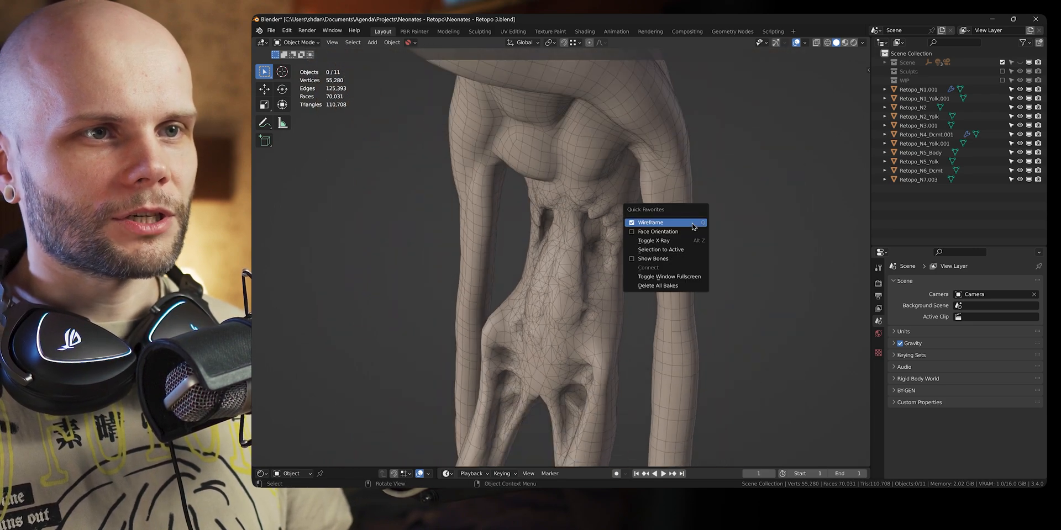
{"action": "left_click", "coordinate": [693, 223]}
{"action": "mouse_move", "coordinate": [781, 229]}
{"action": "middle_mouse_down"}
{"action": "mouse_move", "coordinate": [679, 234]}
{"action": "mouse_move", "coordinate": [553, 288]}
{"action": "middle_mouse_up"}
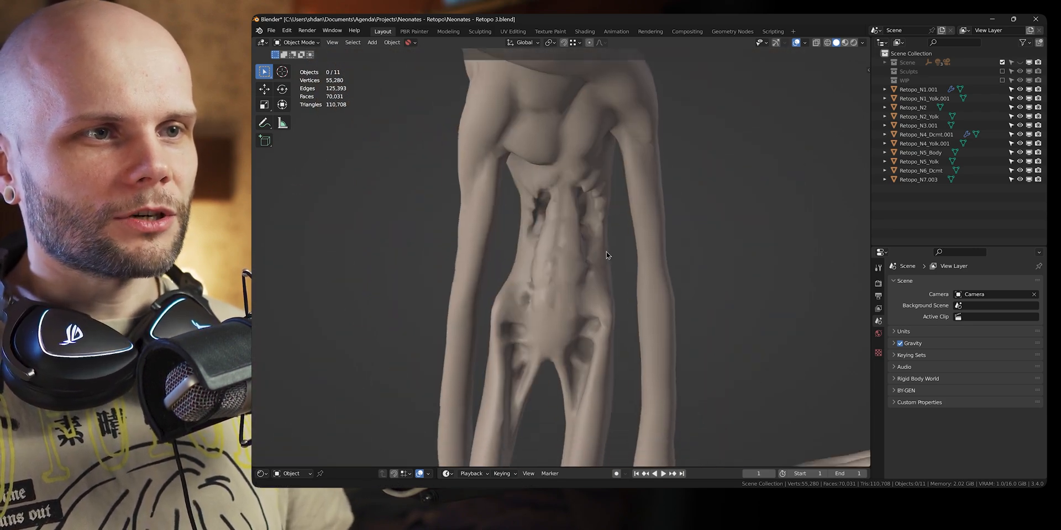
{"action": "scroll", "coordinate": [533, 294], "scroll_direction": "up", "scroll_amount": 3}
{"action": "scroll", "coordinate": [533, 294], "scroll_direction": "up", "scroll_amount": 3}
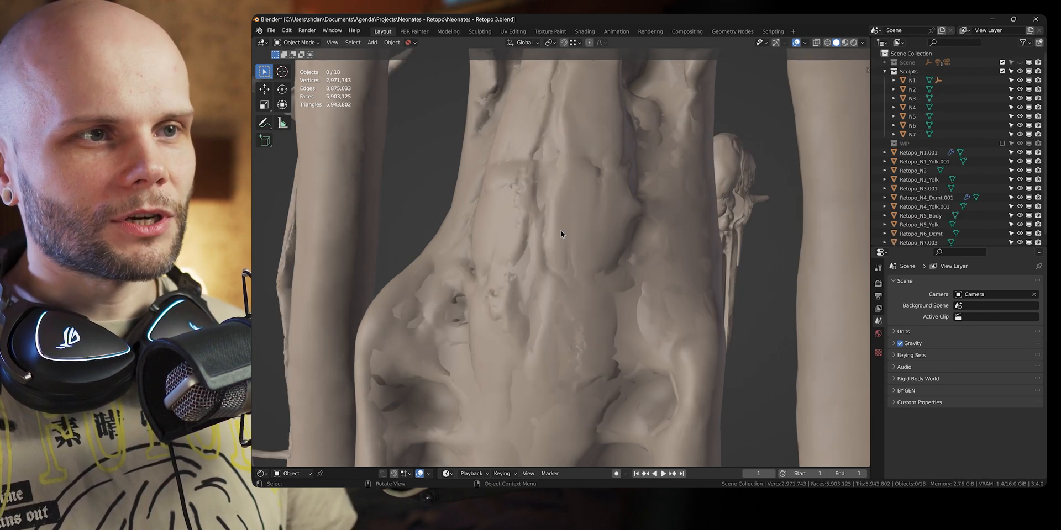
Isolate the high-resolution sculpt N4 in local view and compare its torso with the retopologized version.
{"action": "left_click", "coordinate": [557, 263]}
{"action": "key", "text": "KP_Divide"}
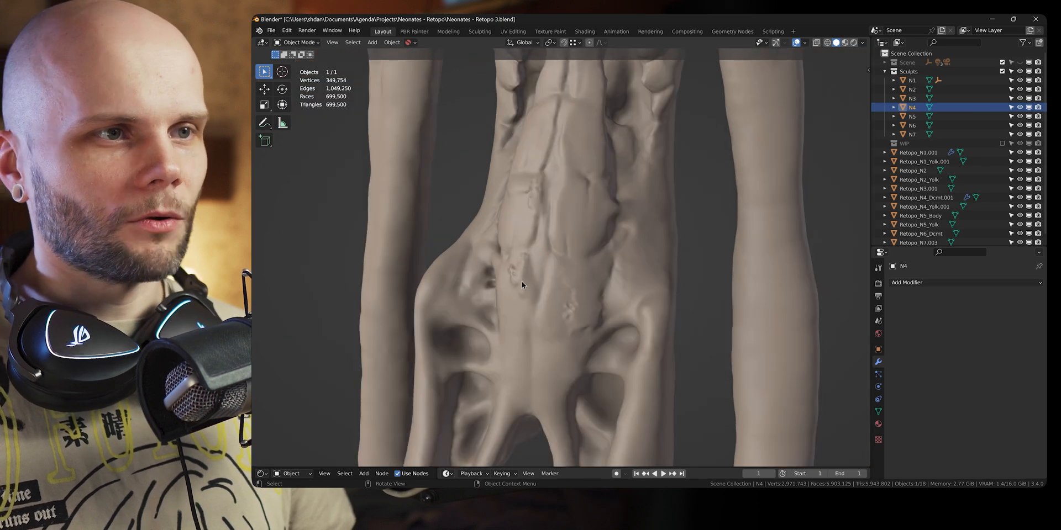
{"action": "middle_click_drag", "start_coordinate": [518, 282], "coordinate": [559, 309]}
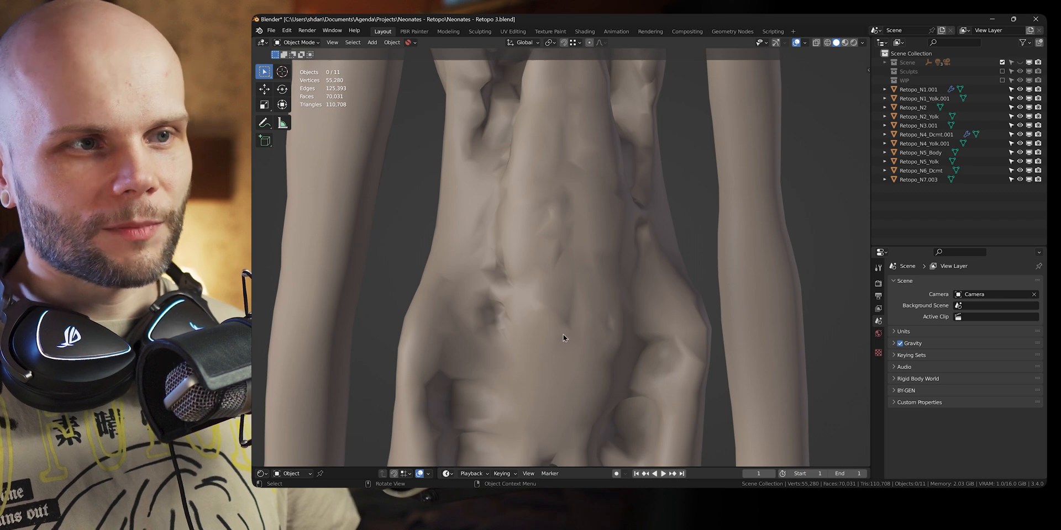
{"action": "middle_click_drag", "start_coordinate": [566, 297], "coordinate": [526, 273]}
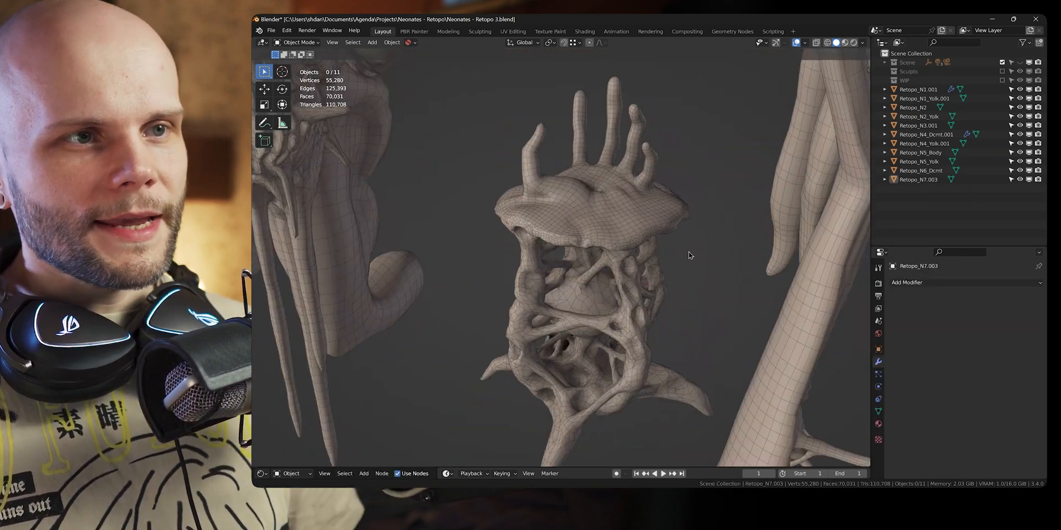
Examine the topology of Retopo_N7.003 and its surroundings from several angles, in and out of local view.
{"action": "middle_click_drag", "start_coordinate": [689, 256], "coordinate": [450, 313]}
{"action": "middle_click_drag", "start_coordinate": [659, 331], "coordinate": [637, 277]}
{"action": "left_click", "coordinate": [652, 290]}
{"action": "key", "text": "slash"}
{"action": "left_click", "coordinate": [689, 237]}
{"action": "middle_click_drag", "start_coordinate": [689, 237], "coordinate": [770, 230]}
{"action": "key", "text": "slash"}
Isolate Retopo_N7.003 in local view.
{"action": "scroll", "coordinate": [665, 208], "scroll_direction": "down", "scroll_amount": 4}
{"action": "scroll", "coordinate": [664, 208], "scroll_direction": "up", "scroll_amount": 4}
{"action": "middle_click_drag", "start_coordinate": [594, 116], "coordinate": [650, 254], "text": "shift"}
{"action": "scroll", "coordinate": [604, 249], "scroll_direction": "up", "scroll_amount": 2}
{"action": "left_click", "coordinate": [595, 242]}
{"action": "key", "text": "KP_Divide"}
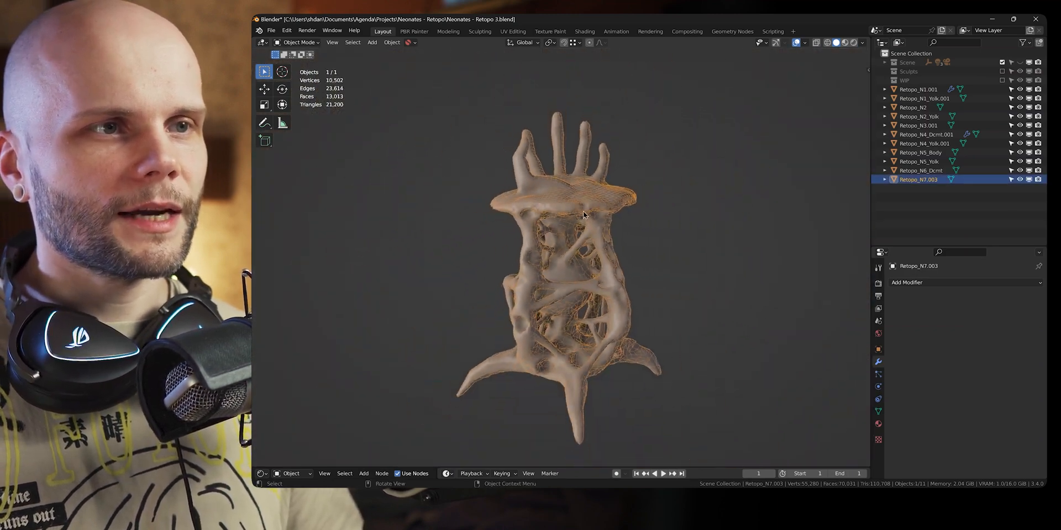
Examine the flat cap and supporting columns of Retopo_N7.003 from several angles with the mesh deselected.
{"action": "scroll", "coordinate": [634, 224], "scroll_direction": "up", "scroll_amount": 5}
{"action": "middle_click_drag", "start_coordinate": [635, 224], "coordinate": [732, 266]}
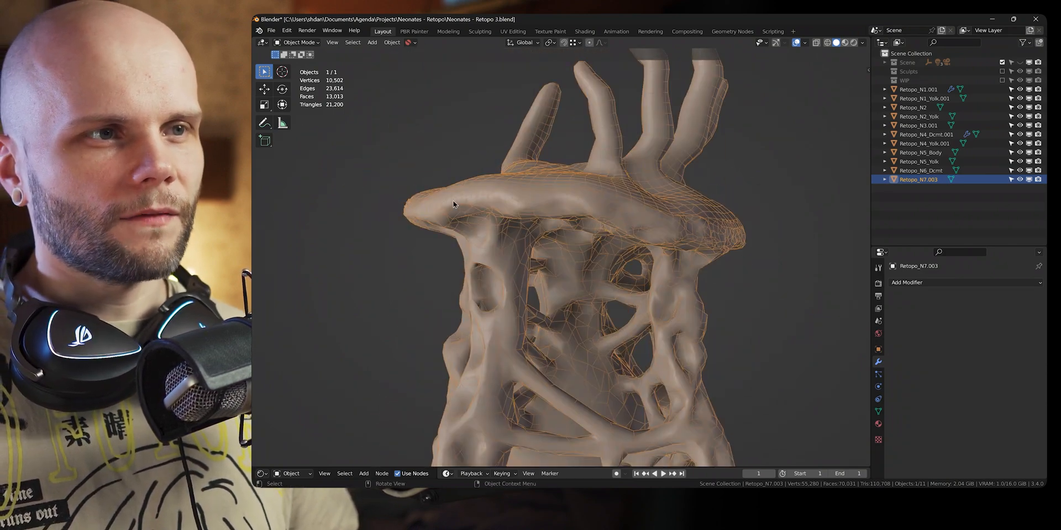
{"action": "middle_click_drag", "start_coordinate": [467, 201], "coordinate": [389, 266]}
{"action": "left_click", "coordinate": [389, 267]}
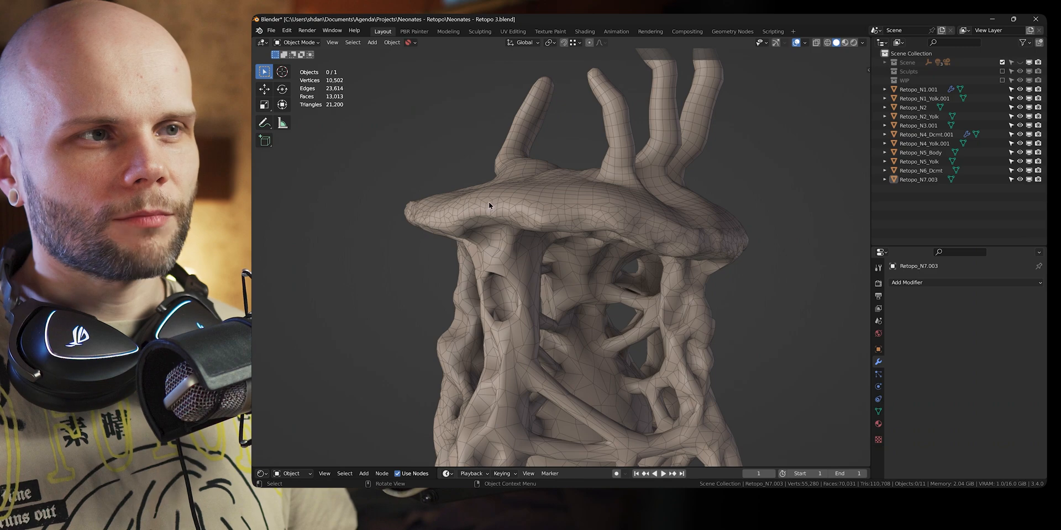
{"action": "middle_click_drag", "start_coordinate": [417, 213], "coordinate": [577, 221]}
{"action": "middle_click_drag", "start_coordinate": [575, 257], "coordinate": [340, 186]}
Put Retopo_N7.003 into Sculpt Mode with the underside of its cap in close view.
{"action": "left_click", "coordinate": [658, 246]}
{"action": "scroll", "coordinate": [509, 226], "scroll_direction": "up", "scroll_amount": 3}
{"action": "mouse_move", "coordinate": [727, 189]}
{"action": "middle_mouse_down"}
{"action": "mouse_move", "coordinate": [656, 199]}
{"action": "mouse_move", "coordinate": [636, 215]}
{"action": "mouse_move", "coordinate": [700, 246]}
{"action": "mouse_move", "coordinate": [593, 227]}
{"action": "middle_mouse_up"}
{"action": "key", "text": "ctrl+Tab"}
{"action": "left_click", "coordinate": [586, 279]}
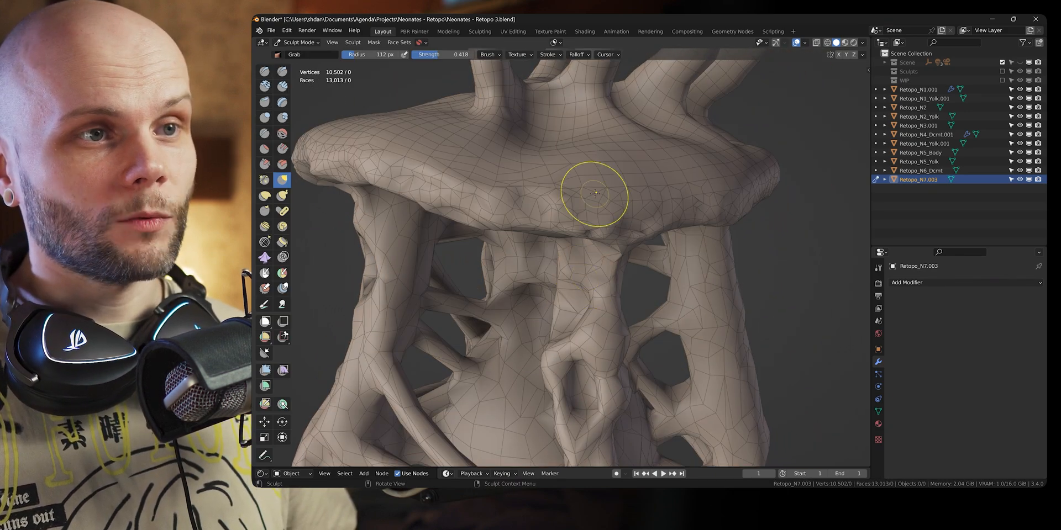
Choose the Simplify brush and enable Dyntopo on Retopo_N7.003, accepting the vertex data warning.
{"action": "left_click", "coordinate": [284, 260]}
{"action": "key", "text": "ctrl+d"}
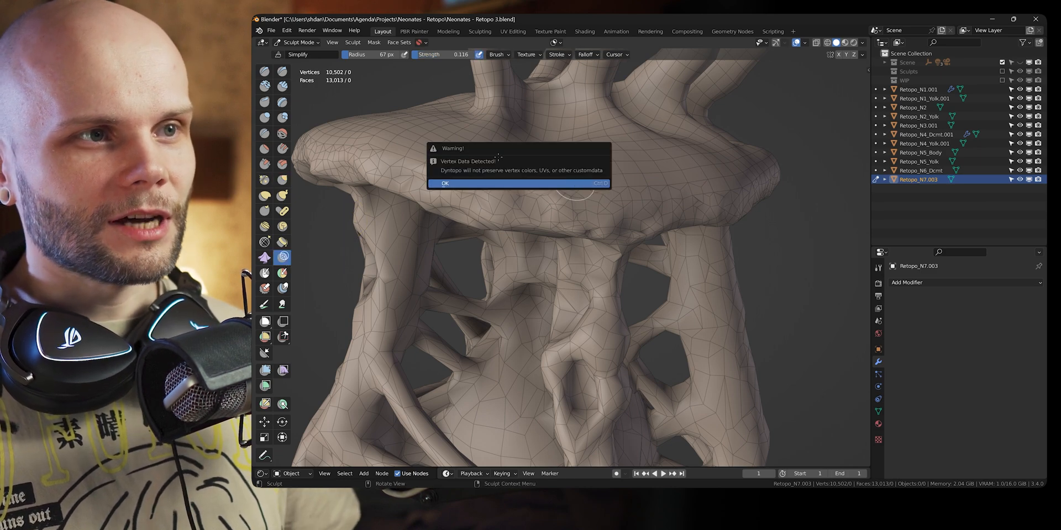
{"action": "left_click", "coordinate": [485, 183]}
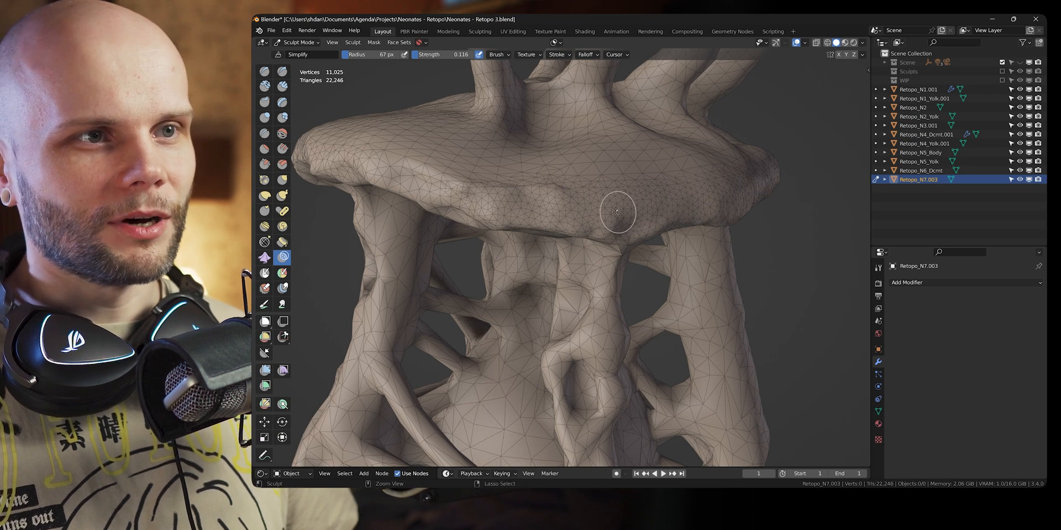
Try a different Dyntopo detail size with a Simplify stroke along the cap's front rim, and undo it.
{"action": "key", "text": "r"}
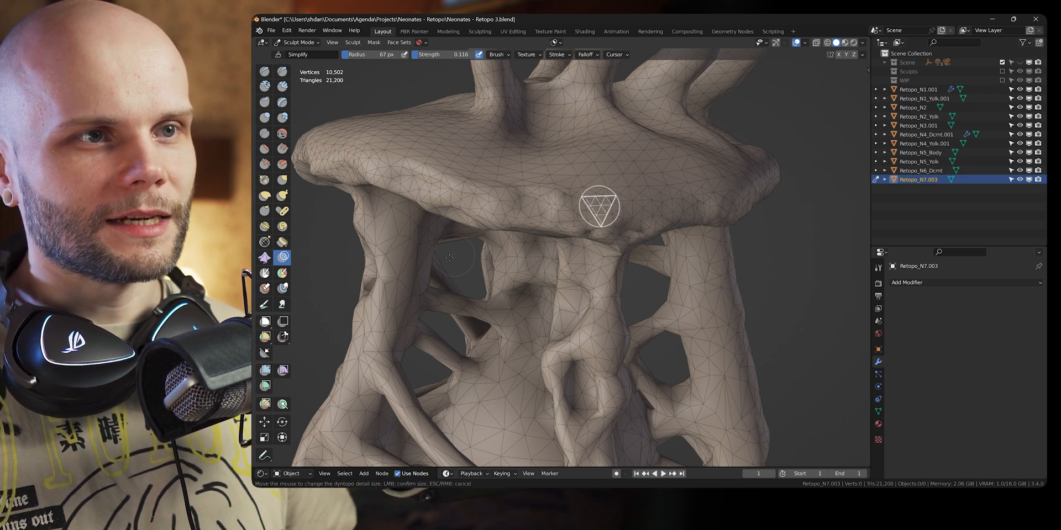
{"action": "left_click", "coordinate": [403, 290]}
{"action": "mouse_move", "coordinate": [581, 208]}
{"action": "left_mouse_down"}
{"action": "mouse_move", "coordinate": [560, 213]}
{"action": "mouse_move", "coordinate": [640, 211]}
{"action": "left_mouse_up"}
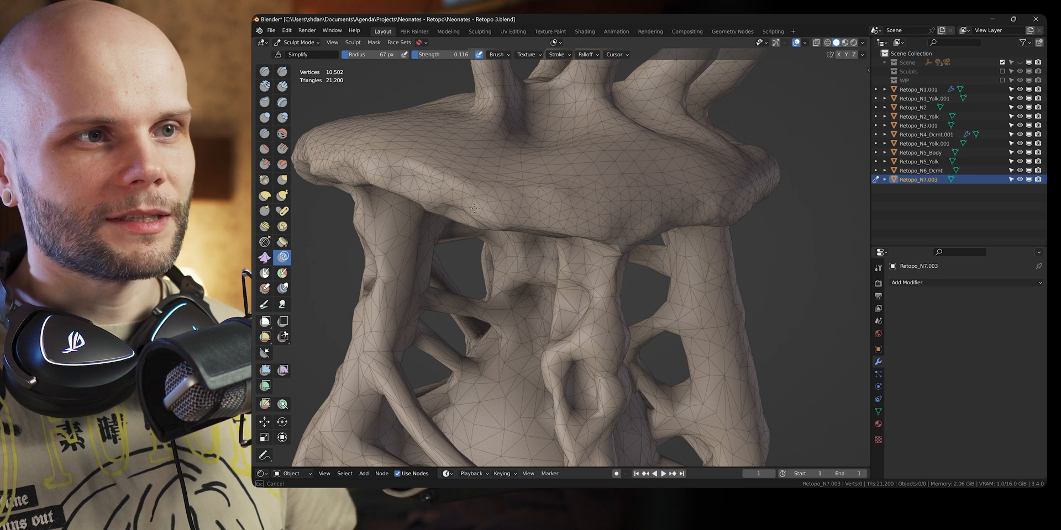
{"action": "key", "text": "ctrl+z"}
{"action": "key", "text": "ctrl+z"}
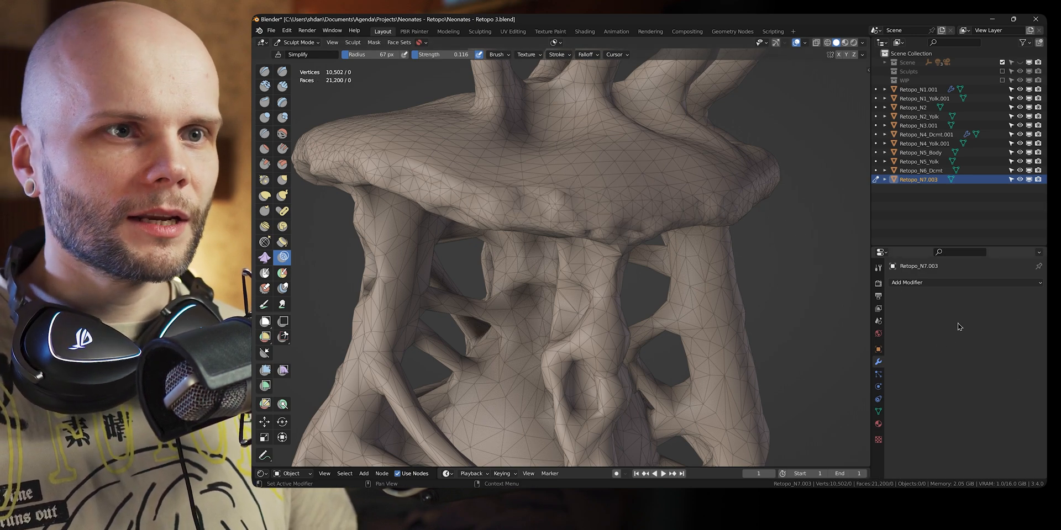
Switch to Retopo_N4_Dcmt.001 in Sculpt Mode and enable Dyntopo, accepting the vertex data warning.
{"action": "scroll", "coordinate": [738, 262], "scroll_direction": "down", "scroll_amount": 6}
{"action": "mouse_move", "coordinate": [679, 227]}
{"action": "middle_mouse_down"}
{"action": "mouse_move", "coordinate": [654, 249]}
{"action": "mouse_move", "coordinate": [708, 246]}
{"action": "mouse_move", "coordinate": [658, 257]}
{"action": "mouse_move", "coordinate": [675, 244]}
{"action": "mouse_move", "coordinate": [670, 256]}
{"action": "mouse_move", "coordinate": [666, 218]}
{"action": "middle_mouse_up"}
{"action": "key", "text": "ctrl+Tab"}
{"action": "scroll", "coordinate": [713, 245], "scroll_direction": "up", "scroll_amount": 2}
{"action": "scroll", "coordinate": [647, 267], "scroll_direction": "up", "scroll_amount": 2}
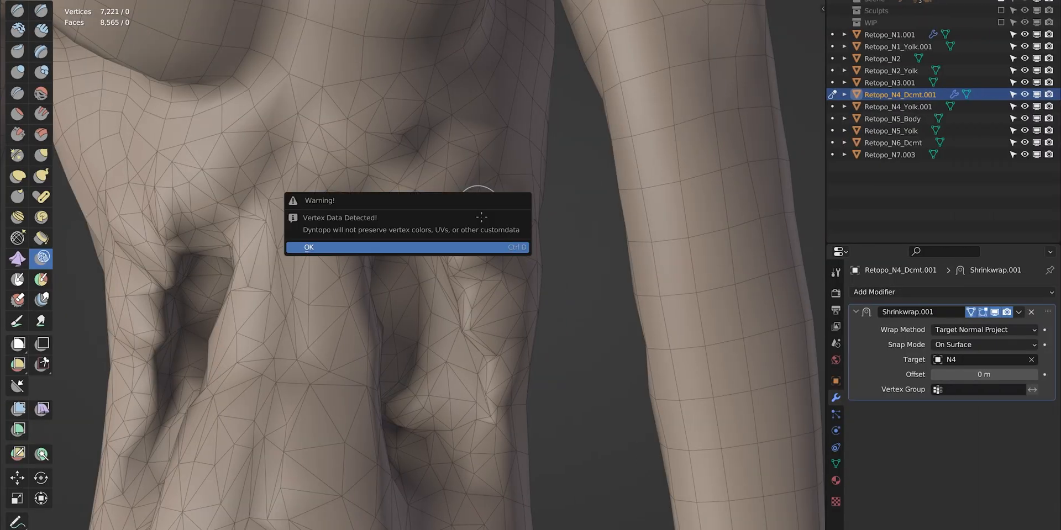
{"action": "left_click", "coordinate": [474, 248]}
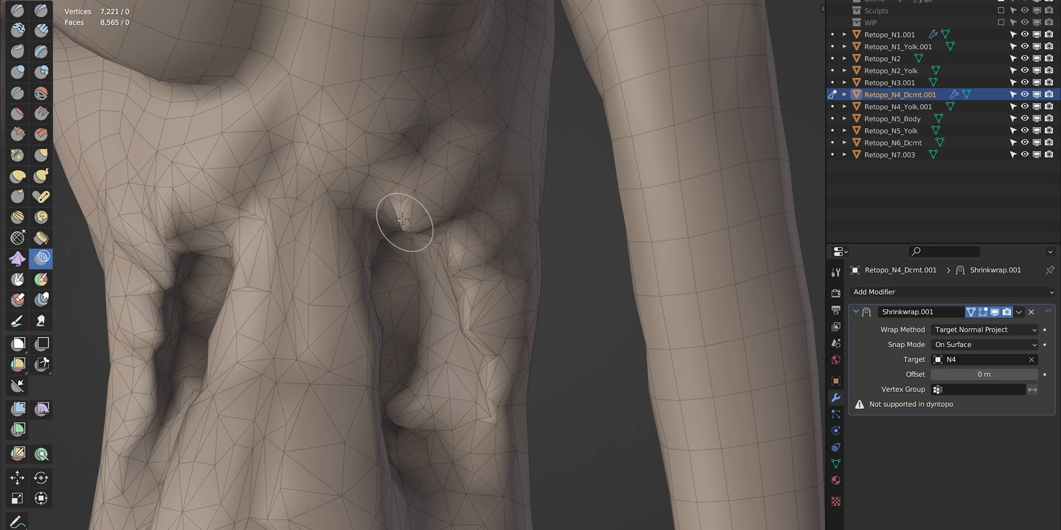
Add mesh density around the folds beside the chest cavity with Simplify strokes and return to Object Mode.
{"action": "left_click_drag", "start_coordinate": [412, 230], "coordinate": [404, 180]}
{"action": "mouse_move", "coordinate": [435, 214]}
{"action": "left_mouse_down"}
{"action": "mouse_move", "coordinate": [478, 276]}
{"action": "mouse_move", "coordinate": [497, 447]}
{"action": "left_mouse_up"}
{"action": "key", "text": "ctrl+Tab"}
{"action": "left_click", "coordinate": [415, 294]}
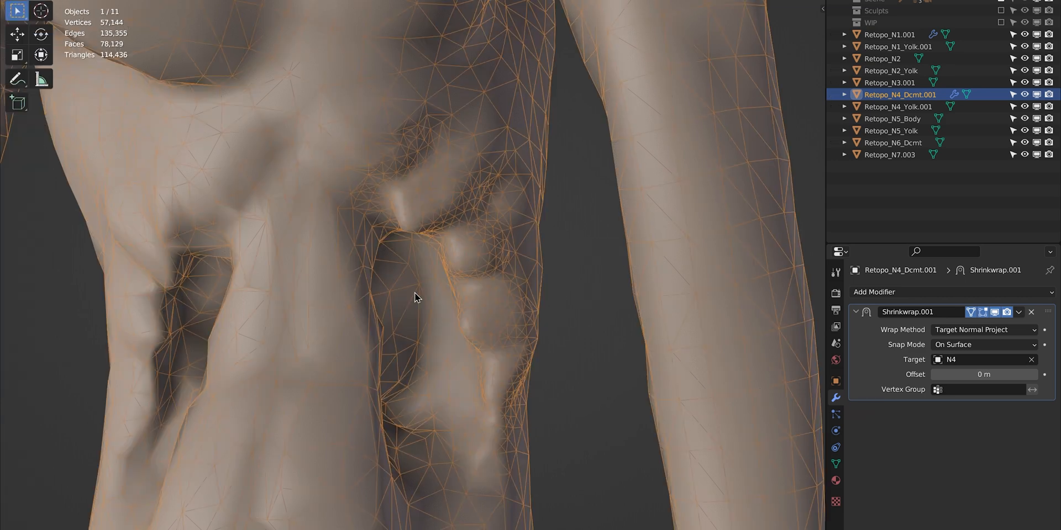
Toggle the Shrinkwrap.001 viewport display repeatedly to compare the refined folds with and without projection.
{"action": "scroll", "coordinate": [470, 304], "scroll_direction": "up", "scroll_amount": 2}
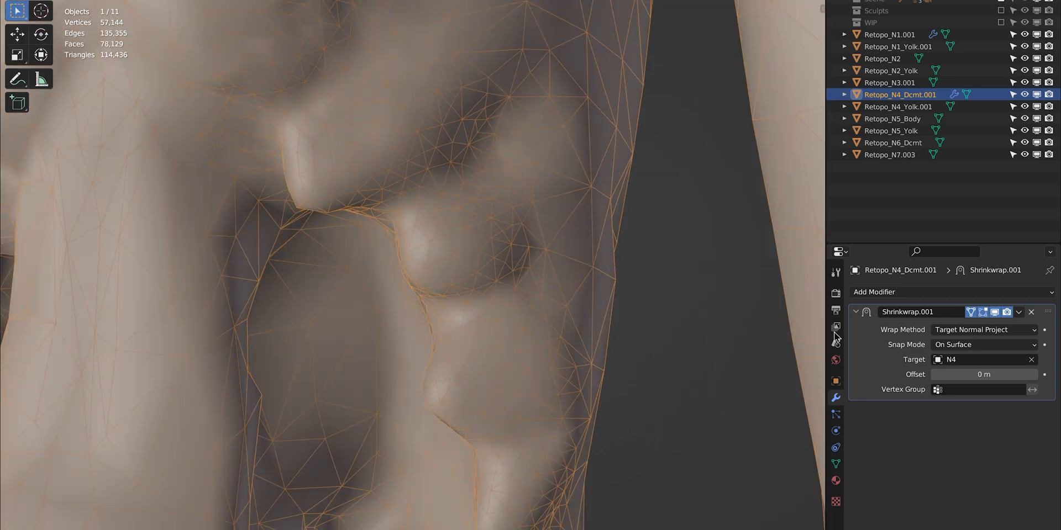
{"action": "left_click", "coordinate": [996, 316]}
{"action": "left_click", "coordinate": [995, 316]}
{"action": "left_click", "coordinate": [996, 316]}
{"action": "left_click", "coordinate": [996, 316]}
Adjust the Dyntopo detail size and brush Simplify down the middle of the lower torso of Retopo_N4_Dcmt.001.
{"action": "scroll", "coordinate": [505, 276], "scroll_direction": "down", "scroll_amount": 3}
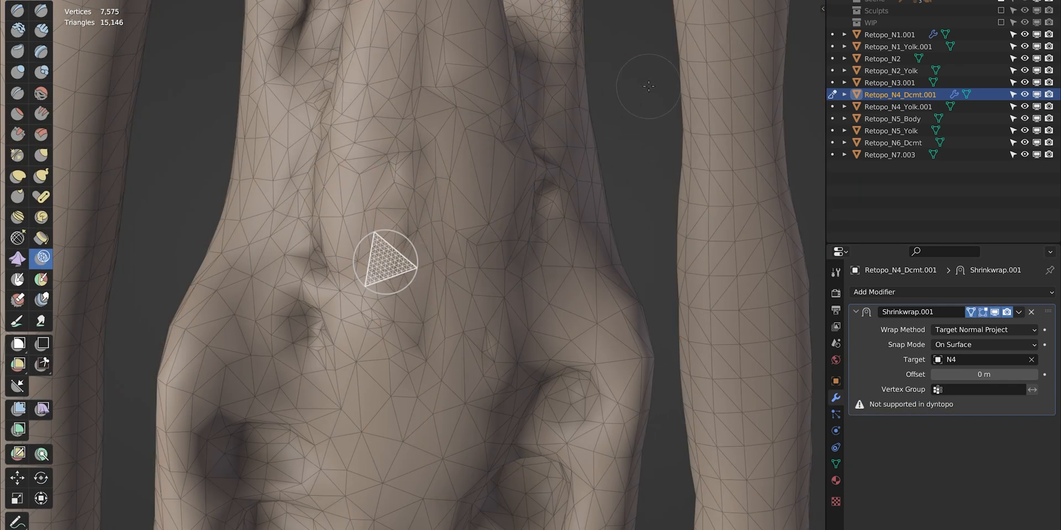
{"action": "left_click", "coordinate": [648, 86]}
{"action": "mouse_move", "coordinate": [407, 188]}
{"action": "left_mouse_down"}
{"action": "mouse_move", "coordinate": [349, 216]}
{"action": "mouse_move", "coordinate": [431, 221]}
{"action": "mouse_move", "coordinate": [361, 279]}
{"action": "left_mouse_up"}
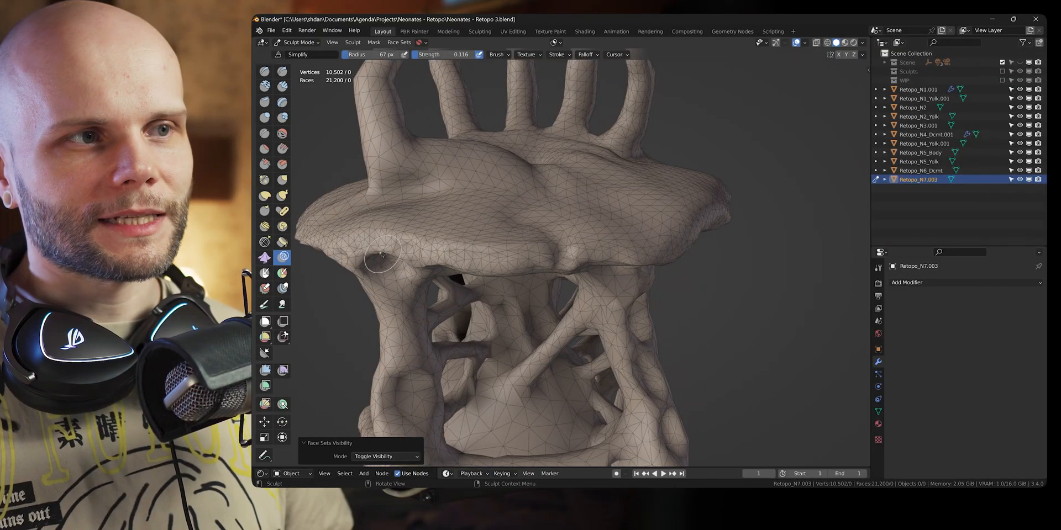
{"action": "middle_click_drag", "start_coordinate": [381, 254], "coordinate": [572, 236]}
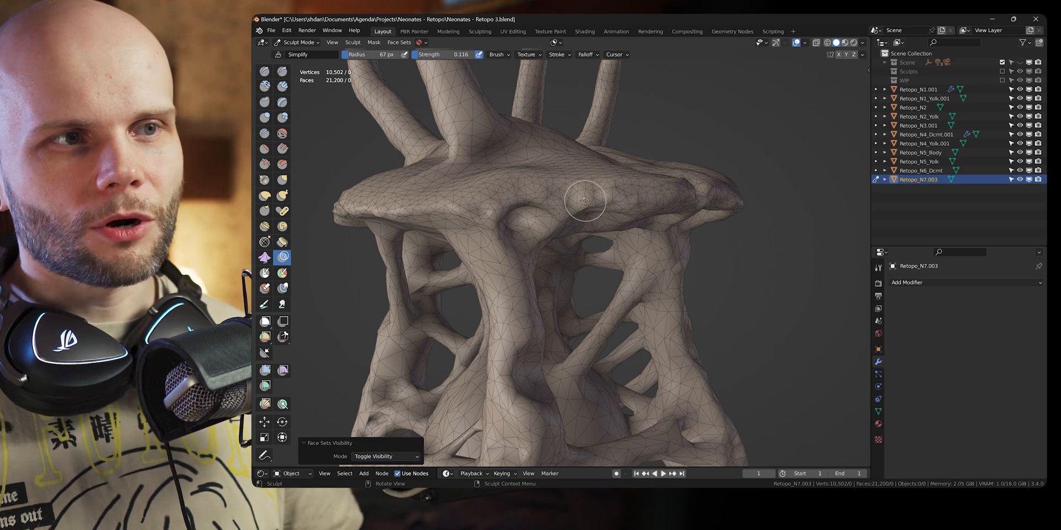
{"action": "mouse_move", "coordinate": [584, 182]}
{"action": "middle_mouse_down"}
{"action": "mouse_move", "coordinate": [639, 242]}
{"action": "mouse_move", "coordinate": [635, 256]}
{"action": "mouse_move", "coordinate": [558, 273]}
{"action": "mouse_move", "coordinate": [575, 215]}
{"action": "mouse_move", "coordinate": [610, 206]}
{"action": "mouse_move", "coordinate": [669, 226]}
{"action": "mouse_move", "coordinate": [657, 222]}
{"action": "middle_mouse_up"}
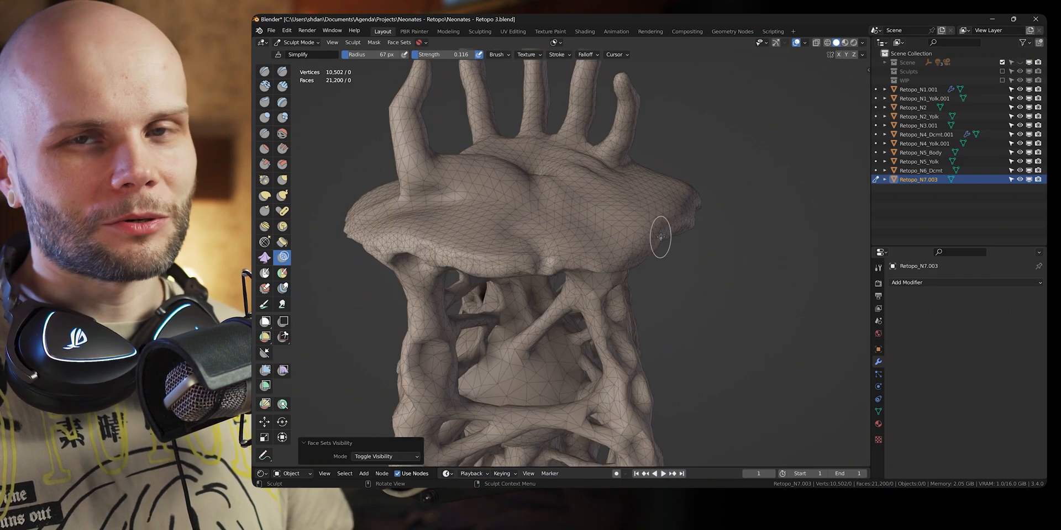
Switch Retopo_N7.003 from Sculpt Mode to Edit Mode to work on its triangulated mesh.
{"action": "middle_click_drag", "start_coordinate": [581, 231], "coordinate": [560, 256]}
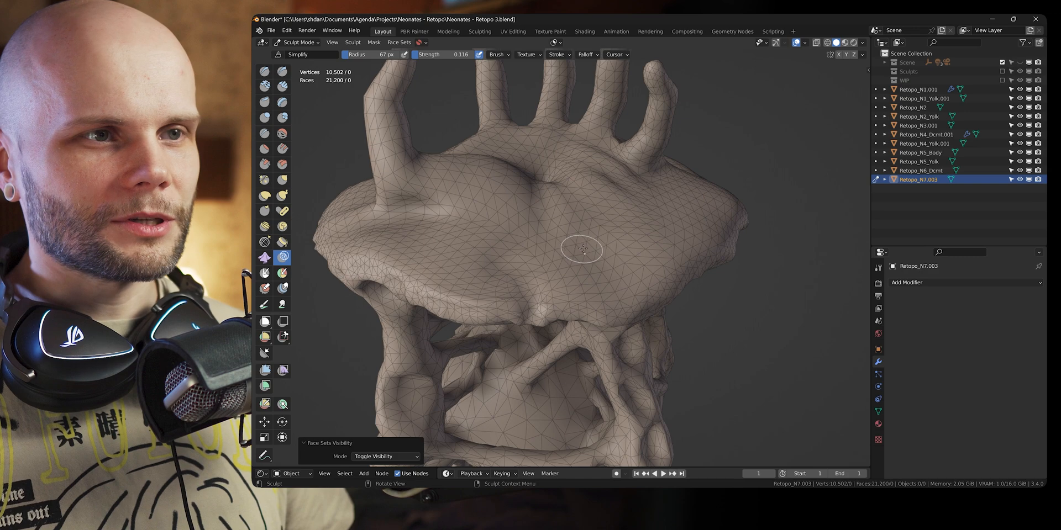
{"action": "key", "text": "ctrl+Tab"}
{"action": "left_click", "coordinate": [679, 247]}
{"action": "middle_click_drag", "start_coordinate": [760, 291], "coordinate": [580, 320]}
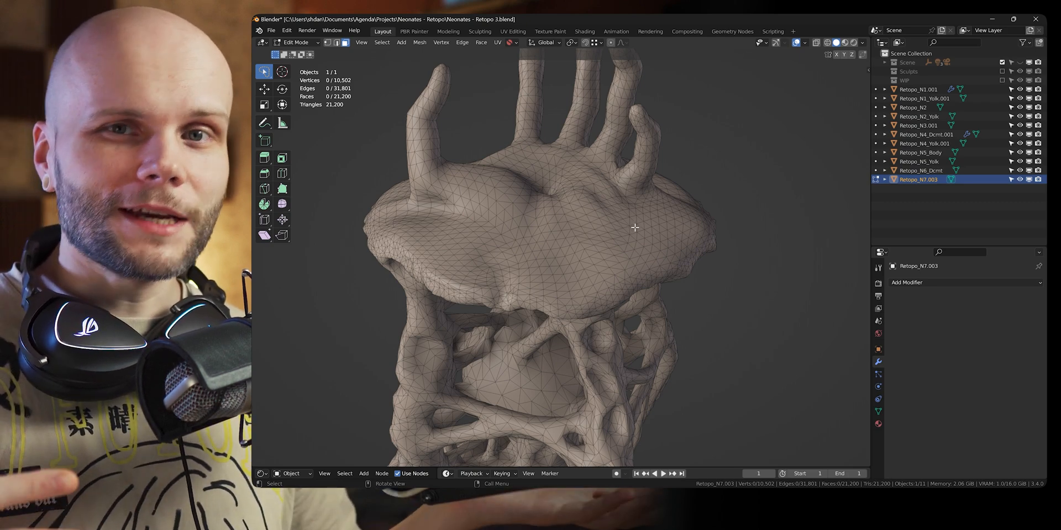
{"action": "middle_click_drag", "start_coordinate": [630, 228], "coordinate": [636, 278]}
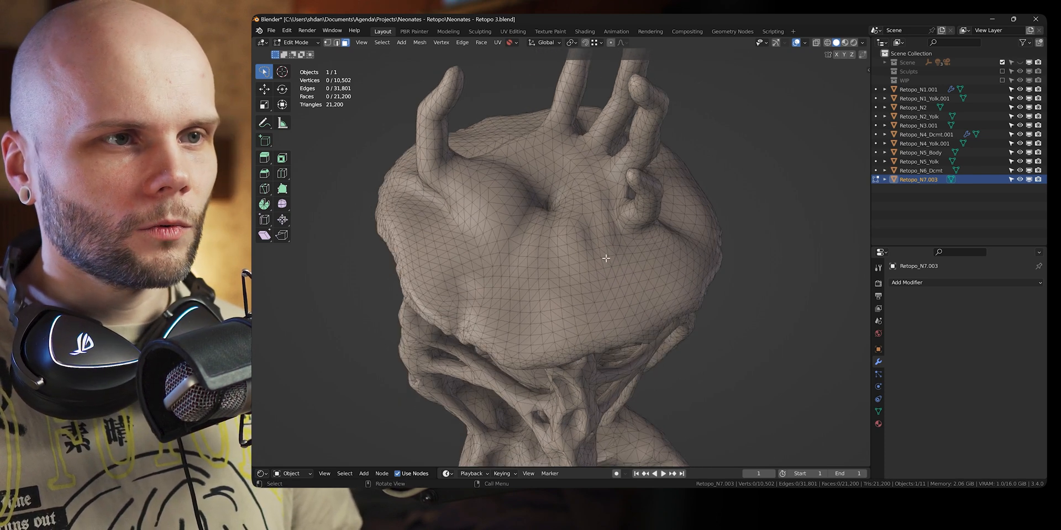
Convert all faces of Retopo_N7.003 with Tris to Quads, then return to Object Mode and deselect it.
{"action": "key", "text": "ctrl+f"}
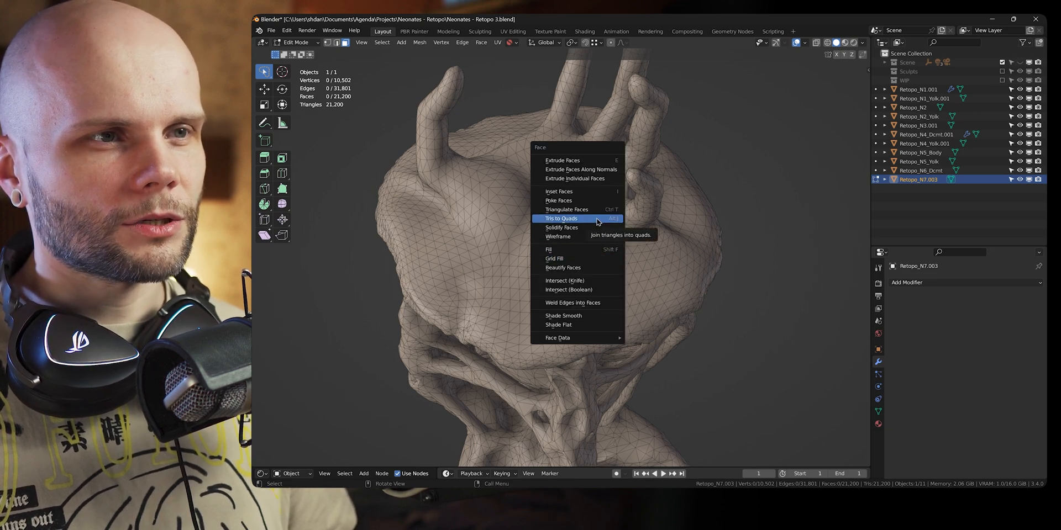
{"action": "left_click", "coordinate": [598, 218]}
{"action": "key", "text": "a"}
{"action": "key", "text": "ctrl+f"}
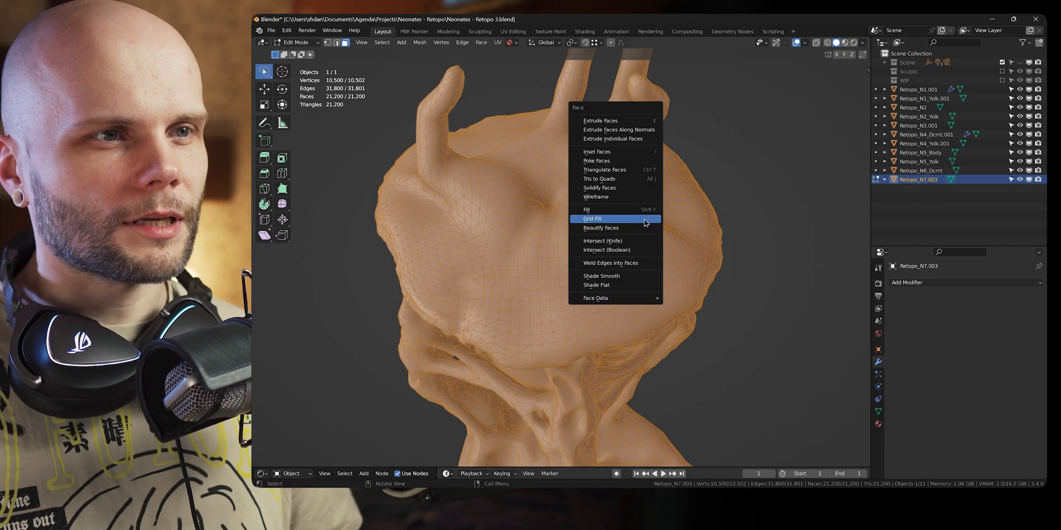
{"action": "left_click", "coordinate": [631, 182]}
{"action": "key", "text": "ctrl+Tab"}
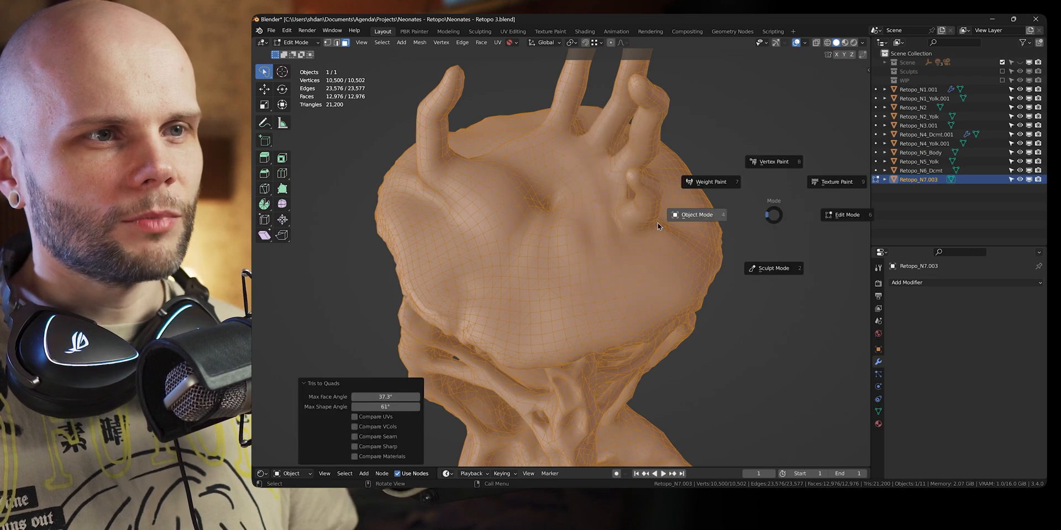
{"action": "left_click", "coordinate": [639, 218]}
{"action": "left_click", "coordinate": [735, 241]}
Inspect the converted topology around the chest cavity of Retopo_N7.003 in Sculpt Mode.
{"action": "middle_click_drag", "start_coordinate": [591, 292], "coordinate": [649, 83]}
{"action": "middle_click_drag", "start_coordinate": [625, 298], "coordinate": [635, 280]}
{"action": "key", "text": "ctrl+Tab"}
{"action": "left_click", "coordinate": [586, 338]}
{"action": "scroll", "coordinate": [577, 305], "scroll_direction": "up", "scroll_amount": 3}
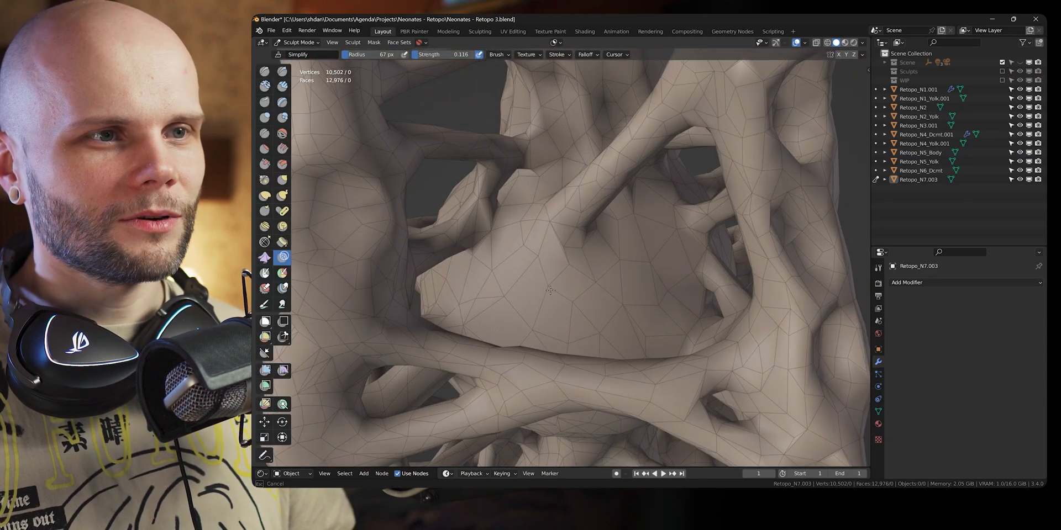
{"action": "mouse_move", "coordinate": [638, 269]}
{"action": "middle_mouse_down"}
{"action": "mouse_move", "coordinate": [568, 218]}
{"action": "mouse_move", "coordinate": [618, 277]}
{"action": "mouse_move", "coordinate": [661, 273]}
{"action": "mouse_move", "coordinate": [599, 260]}
{"action": "middle_mouse_up"}
{"action": "scroll", "coordinate": [641, 260], "scroll_direction": "down", "scroll_amount": 3}
Return Retopo_N7.003 to Object Mode and leave local view to show all the figures.
{"action": "key", "text": "ctrl+Tab"}
{"action": "left_click", "coordinate": [574, 239]}
{"action": "scroll", "coordinate": [599, 260], "scroll_direction": "down", "scroll_amount": 5}
{"action": "key", "text": "slash"}
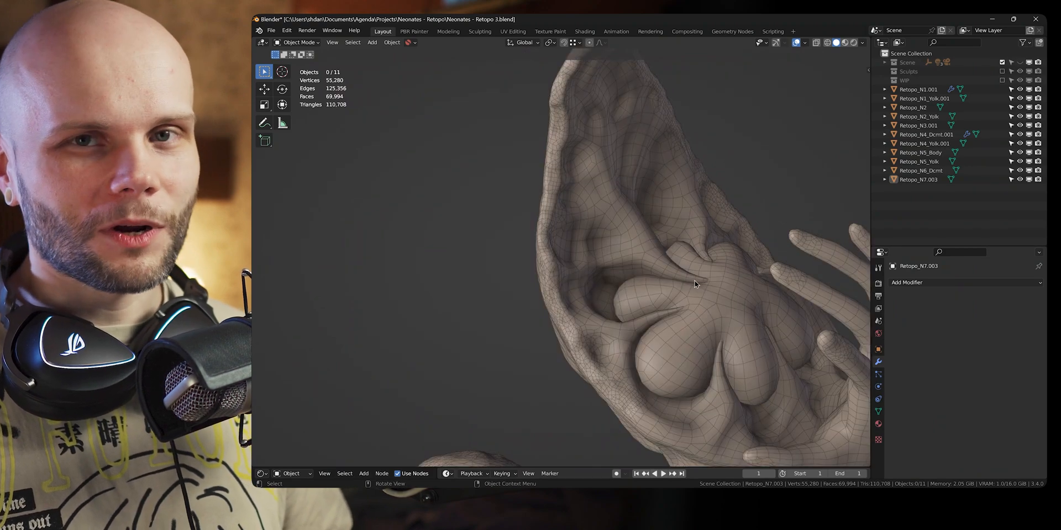
Examine the quad topology of the bulging folds inside the pointed, hollow body of the neighbouring figure.
{"action": "scroll", "coordinate": [660, 296], "scroll_direction": "up", "scroll_amount": 8}
{"action": "scroll", "coordinate": [654, 297], "scroll_direction": "down", "scroll_amount": 8}
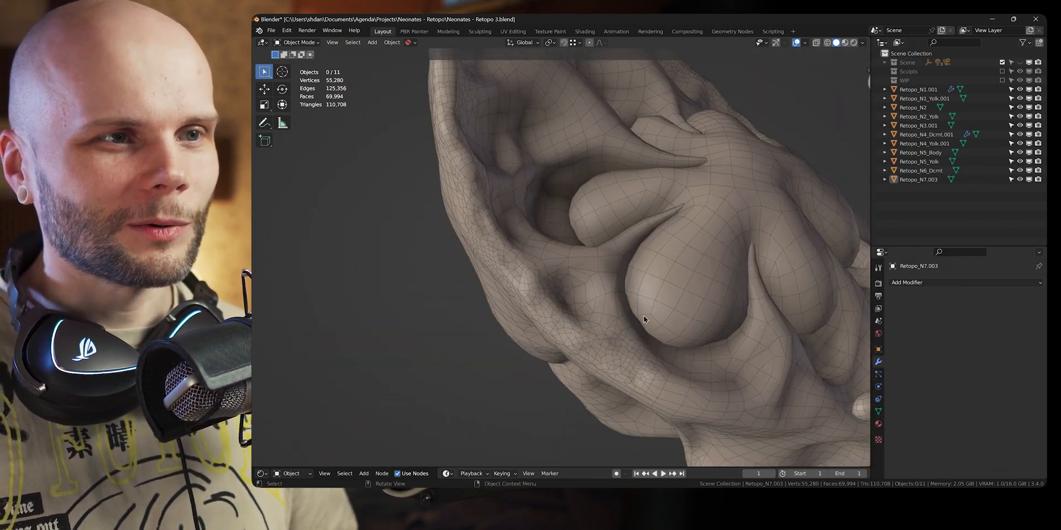
{"action": "middle_click_drag", "start_coordinate": [448, 199], "coordinate": [625, 257]}
{"action": "scroll", "coordinate": [625, 257], "scroll_direction": "down", "scroll_amount": 4}
{"action": "middle_click_drag", "start_coordinate": [513, 278], "coordinate": [647, 240], "text": "shift"}
Examine the topology of Retopo_N1.001 around the pelvis, hanging strands and upper legs.
{"action": "left_click", "coordinate": [575, 291]}
{"action": "left_click", "coordinate": [734, 310]}
{"action": "left_click", "coordinate": [647, 240]}
{"action": "scroll", "coordinate": [646, 240], "scroll_direction": "up", "scroll_amount": 4}
{"action": "middle_click_drag", "start_coordinate": [719, 276], "coordinate": [651, 239], "text": "shift"}
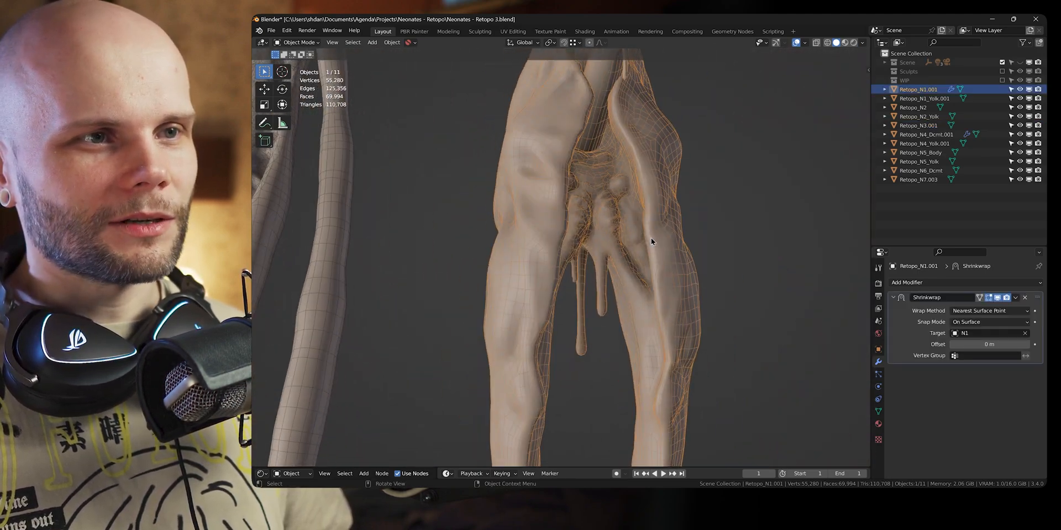
{"action": "scroll", "coordinate": [651, 239], "scroll_direction": "up", "scroll_amount": 3}
{"action": "left_click", "coordinate": [806, 203]}
{"action": "middle_click_drag", "start_coordinate": [791, 208], "coordinate": [610, 279]}
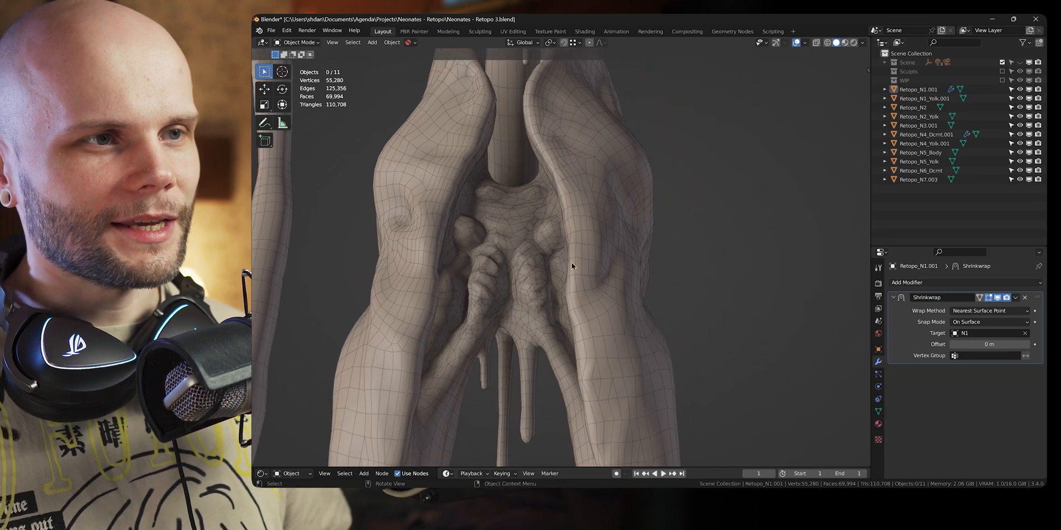
{"action": "middle_click_drag", "start_coordinate": [565, 346], "coordinate": [507, 319]}
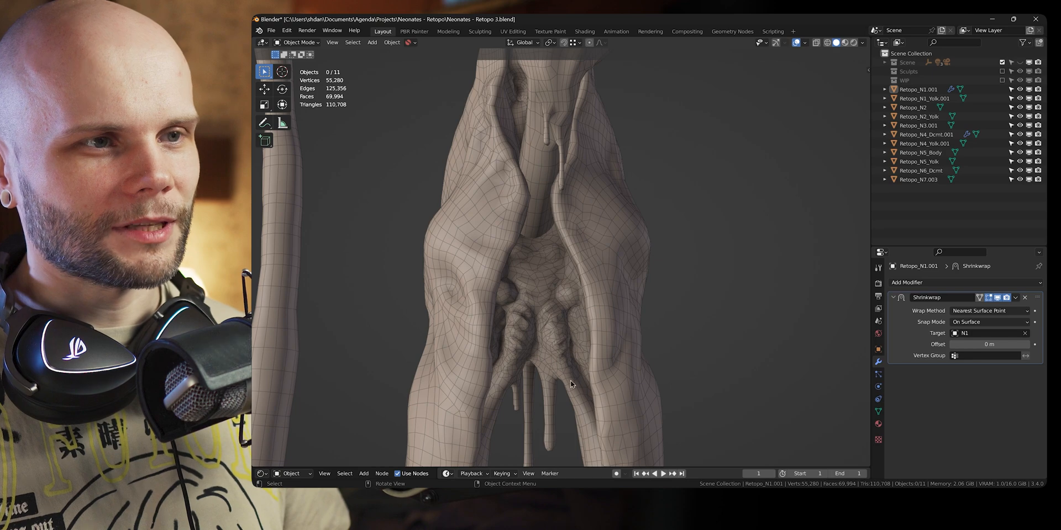
{"action": "scroll", "coordinate": [574, 284], "scroll_direction": "down", "scroll_amount": 4}
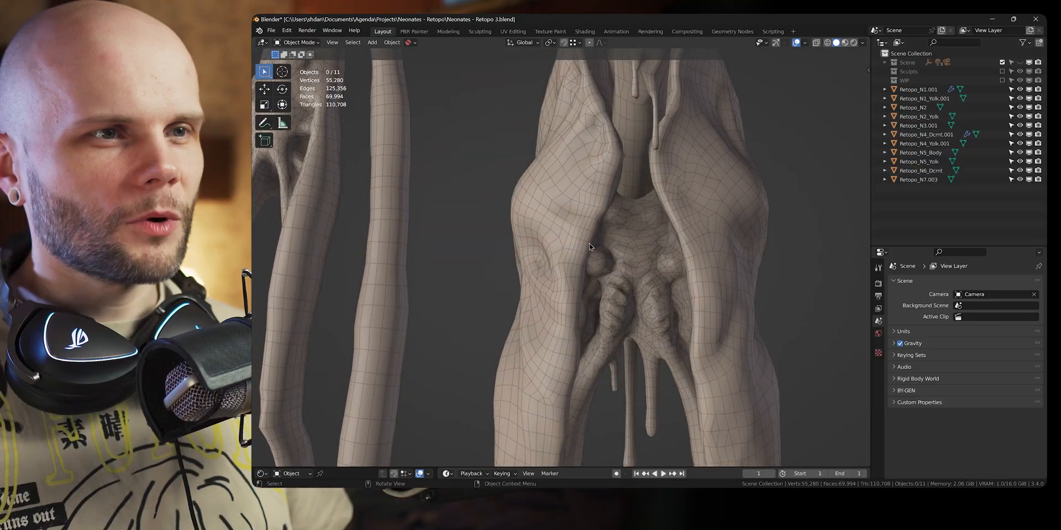
Enter Edit Mode on Retopo_N1.001 and circle-select the dense faces in the middle of the pelvis.
{"action": "left_click", "coordinate": [654, 265]}
{"action": "key", "text": "ctrl+Tab"}
{"action": "left_click", "coordinate": [737, 279]}
{"action": "middle_click_drag", "start_coordinate": [641, 306], "coordinate": [611, 304], "text": "shift"}
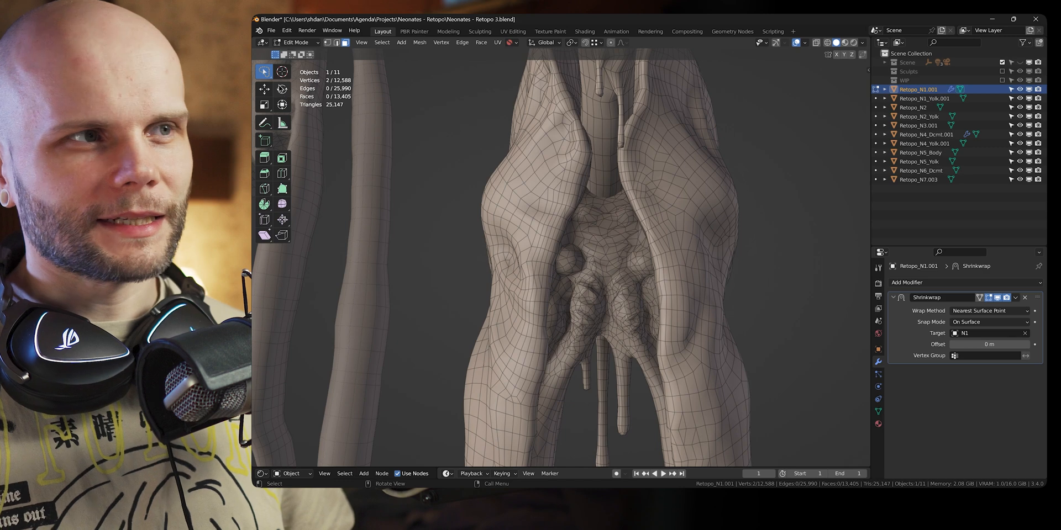
{"action": "left_click_drag", "start_coordinate": [264, 71], "coordinate": [310, 108]}
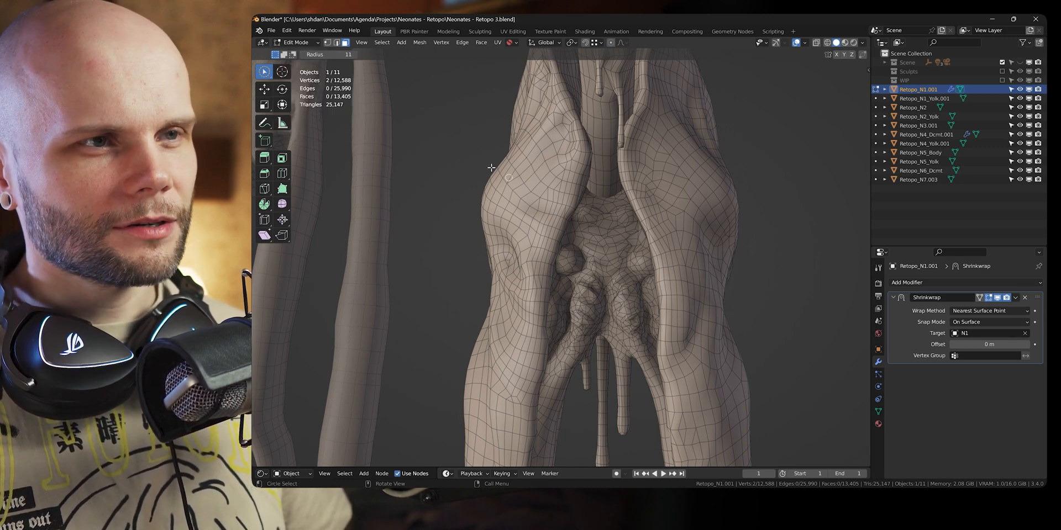
{"action": "mouse_move", "coordinate": [626, 235]}
{"action": "left_mouse_down"}
{"action": "mouse_move", "coordinate": [589, 249]}
{"action": "mouse_move", "coordinate": [599, 232]}
{"action": "mouse_move", "coordinate": [577, 280]}
{"action": "mouse_move", "coordinate": [596, 333]}
{"action": "mouse_move", "coordinate": [635, 271]}
{"action": "mouse_move", "coordinate": [583, 279]}
{"action": "mouse_move", "coordinate": [561, 303]}
{"action": "mouse_move", "coordinate": [569, 326]}
{"action": "mouse_move", "coordinate": [614, 293]}
{"action": "mouse_move", "coordinate": [639, 316]}
{"action": "mouse_move", "coordinate": [598, 328]}
{"action": "left_mouse_up"}
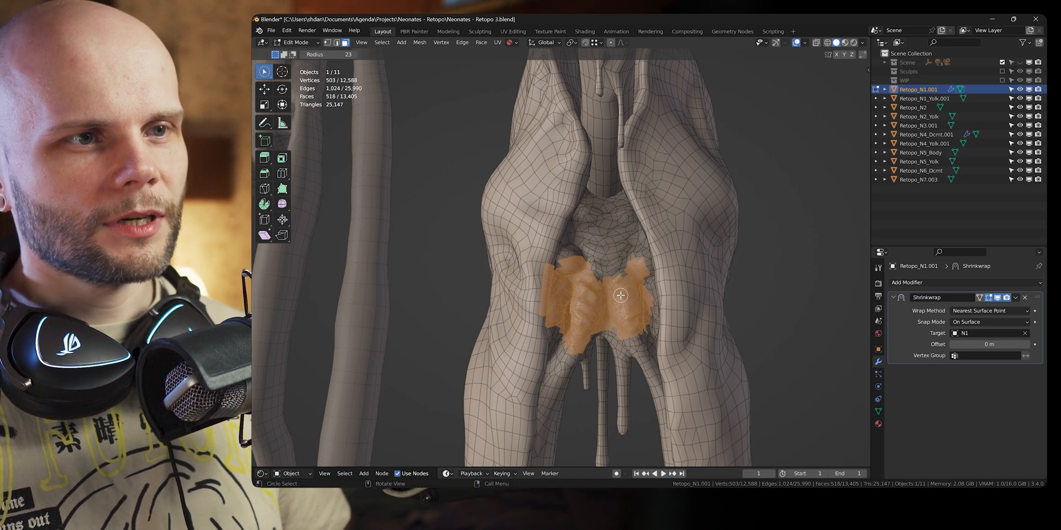
{"action": "middle_click_drag", "start_coordinate": [621, 298], "coordinate": [630, 294]}
{"action": "middle_click_drag", "start_coordinate": [715, 333], "coordinate": [664, 307], "text": "shift"}
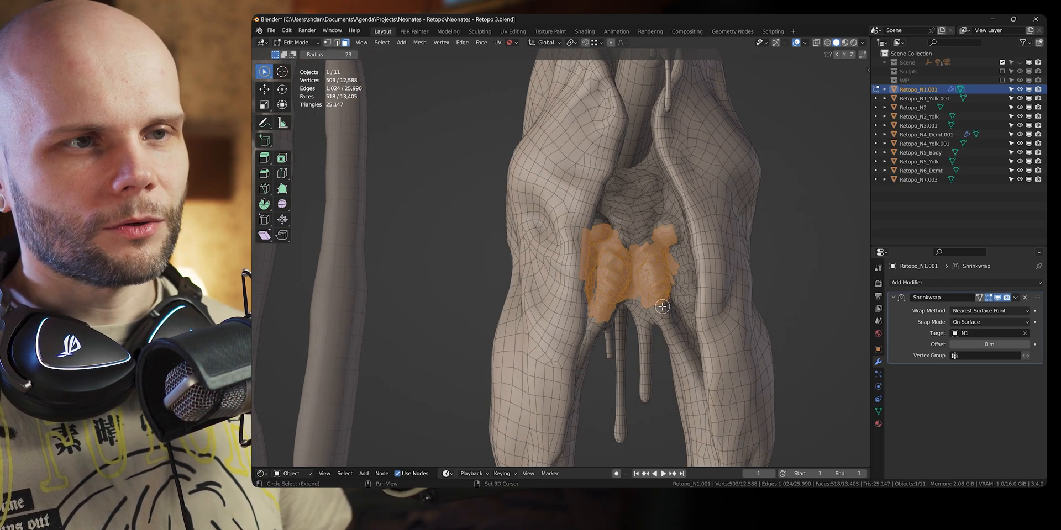
Grow and shrink the pelvis face selection with Select More and Select Less, then deselect the stray faces on the adjoining leg.
{"action": "scroll", "coordinate": [664, 308], "scroll_direction": "up", "scroll_amount": 2}
{"action": "key", "text": "ctrl+KP_Add"}
{"action": "key", "text": "ctrl+KP_Add"}
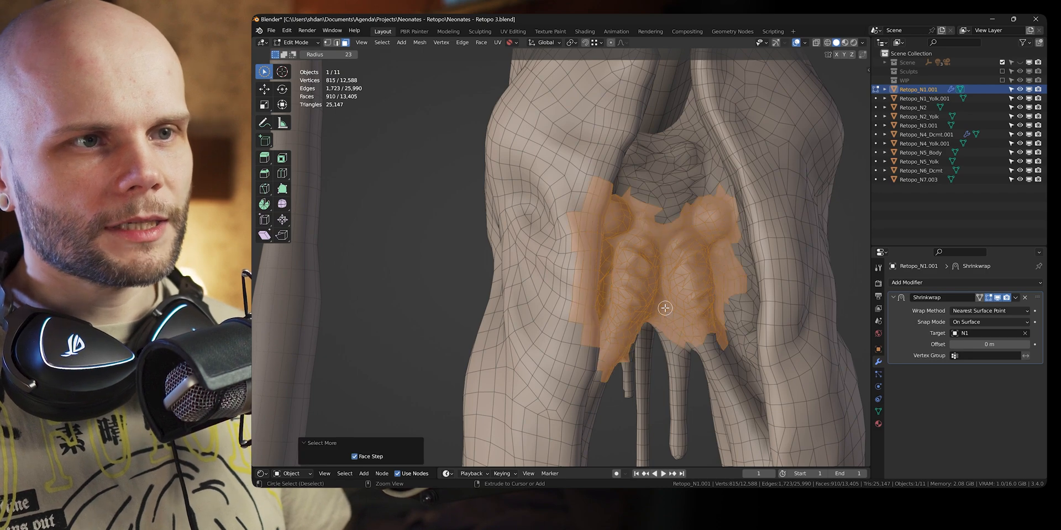
{"action": "key", "text": "ctrl+KP_Subtract"}
{"action": "key", "text": "ctrl+KP_Subtract"}
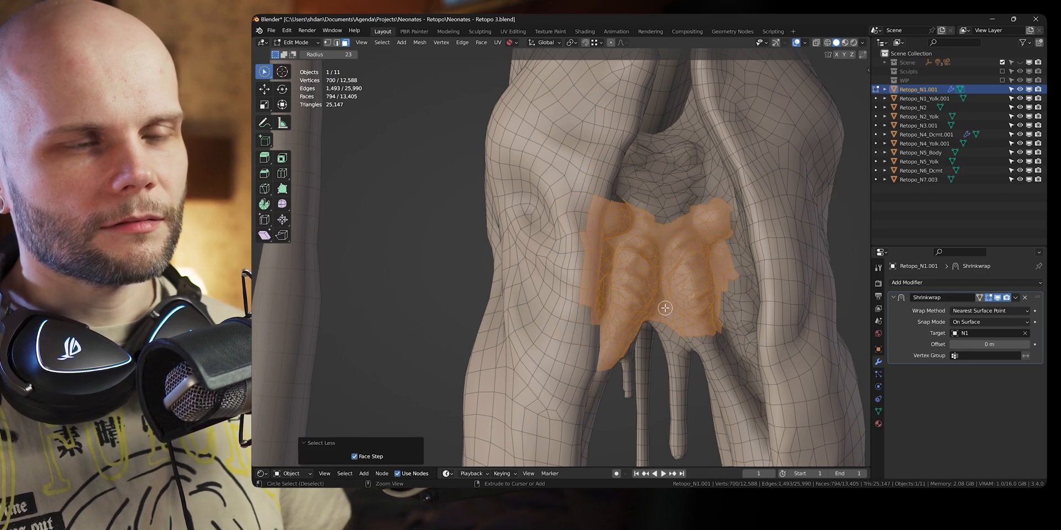
{"action": "middle_click_drag", "start_coordinate": [645, 308], "coordinate": [581, 299]}
{"action": "scroll", "coordinate": [580, 299], "scroll_direction": "down", "scroll_amount": 2}
{"action": "middle_click_drag", "start_coordinate": [461, 174], "coordinate": [585, 227], "text": "shift"}
{"action": "left_click_drag", "start_coordinate": [586, 227], "coordinate": [577, 242], "text": "ctrl"}
{"action": "scroll", "coordinate": [564, 308], "scroll_direction": "down", "scroll_amount": 1}
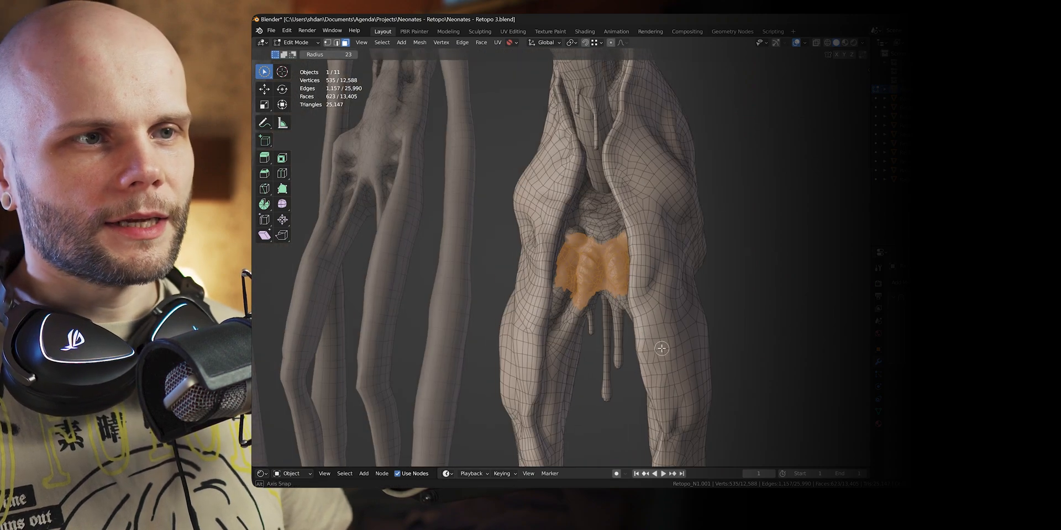
Return Retopo_N1.001 to Object Mode with nothing selected and save the file.
{"action": "middle_click_drag", "start_coordinate": [564, 308], "coordinate": [604, 315]}
{"action": "key", "text": "Tab"}
{"action": "scroll", "coordinate": [608, 315], "scroll_direction": "down", "scroll_amount": 2}
{"action": "left_click", "coordinate": [608, 313]}
{"action": "scroll", "coordinate": [567, 338], "scroll_direction": "down", "scroll_amount": 4}
{"action": "middle_click_drag", "start_coordinate": [529, 310], "coordinate": [682, 244], "text": "shift"}
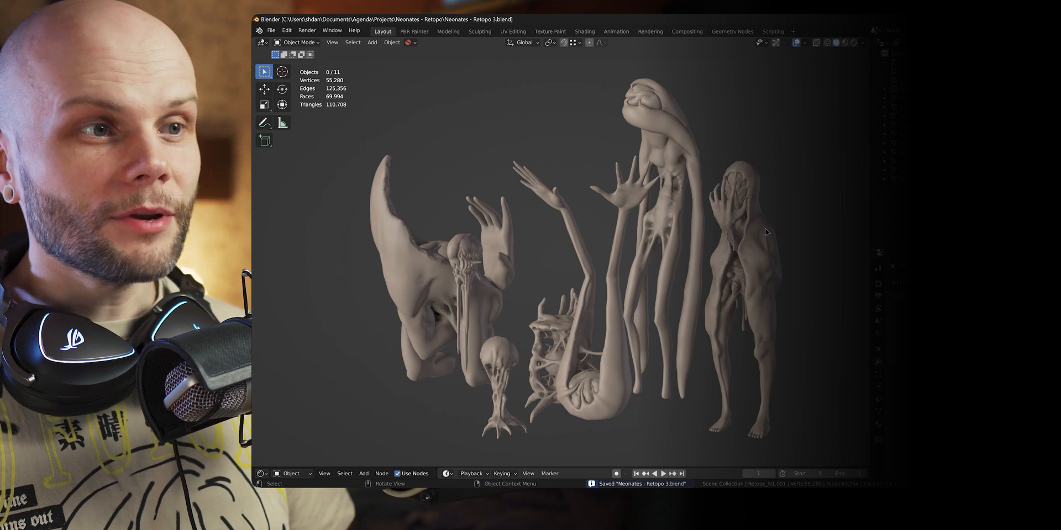
Review the full lineup of figures without wireframes and open the Auto-Rig Pro tools in the viewport.
{"action": "middle_click_drag", "start_coordinate": [765, 229], "coordinate": [687, 269]}
{"action": "middle_click_drag", "start_coordinate": [794, 276], "coordinate": [740, 283], "text": "shift"}
{"action": "key", "text": "n"}
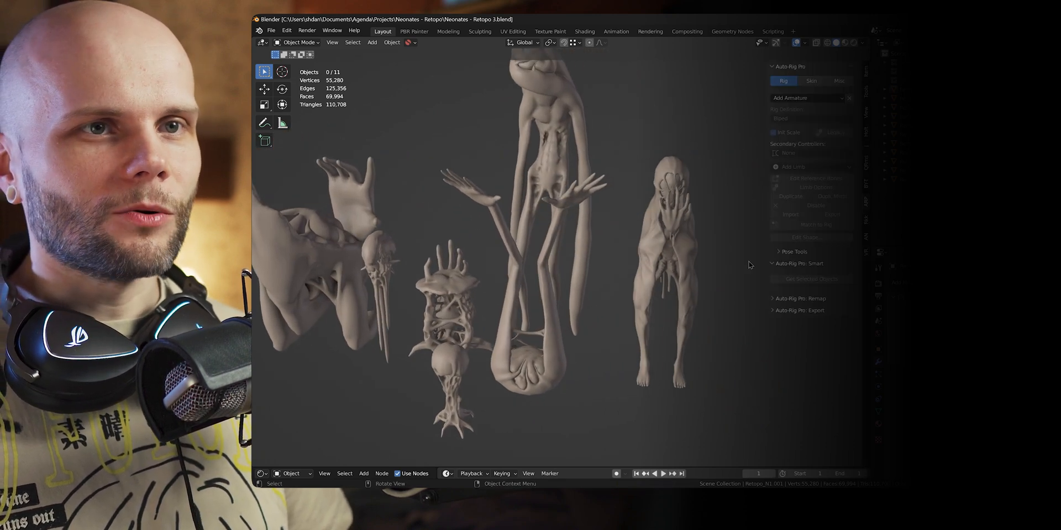
{"action": "scroll", "coordinate": [683, 255], "scroll_direction": "up", "scroll_amount": 1}
{"action": "middle_click_drag", "start_coordinate": [677, 254], "coordinate": [635, 270], "text": "shift"}
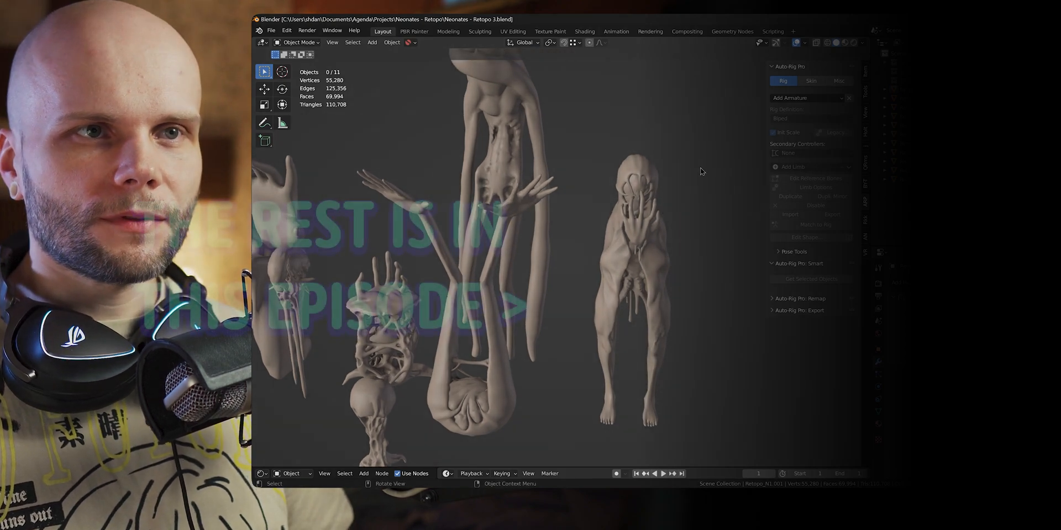